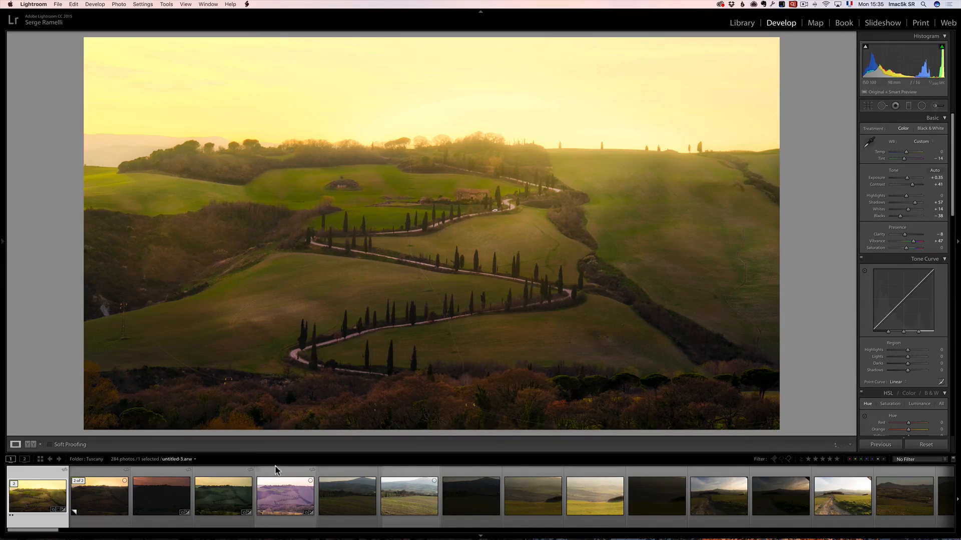
Step: Review the Tuscany folder's daylight photos of hills, the dirt road and the farmhouse valley
click(355, 495)
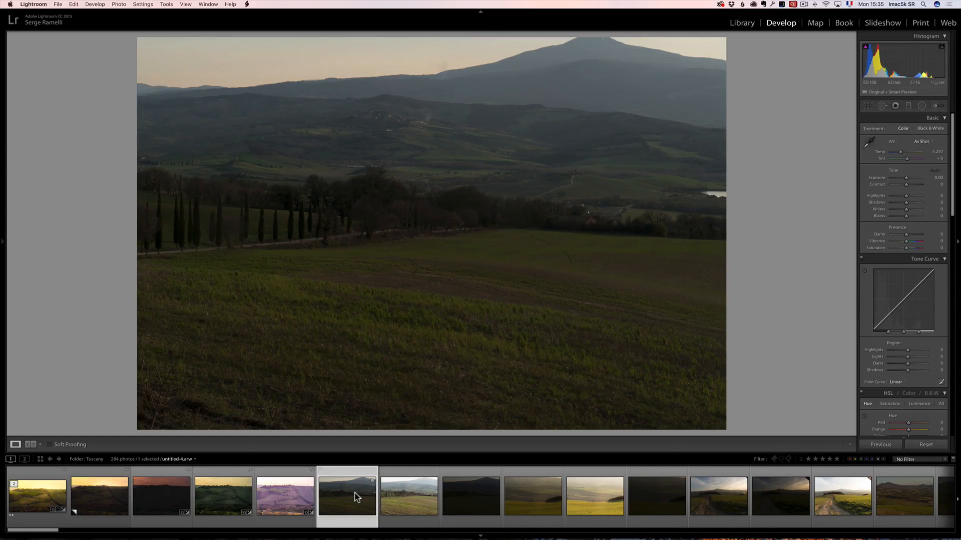
click(528, 497)
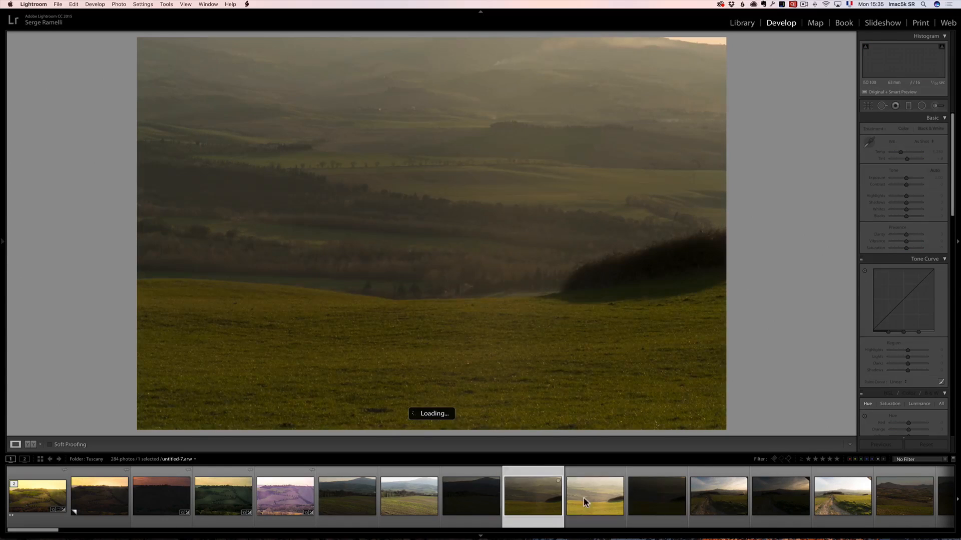
click(726, 497)
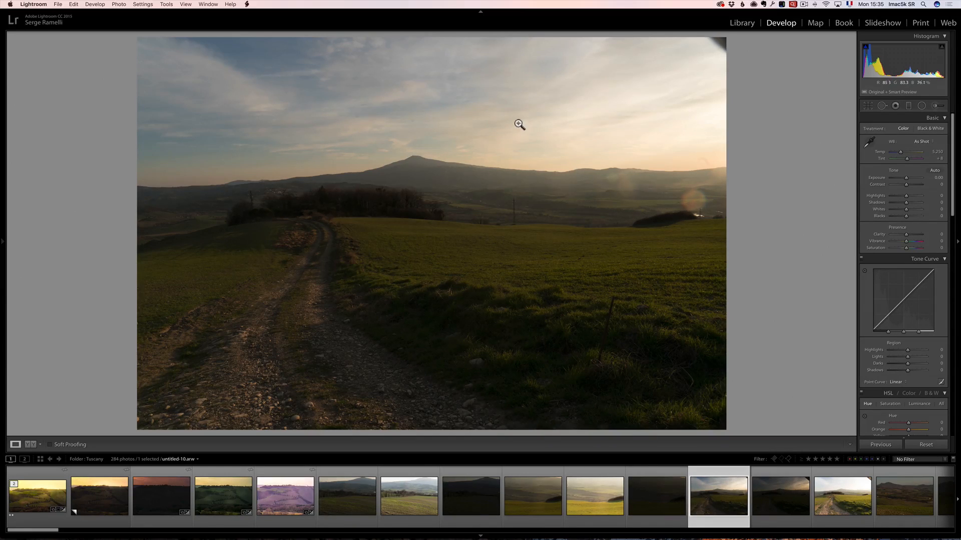
scroll(701, 493, right, 5)
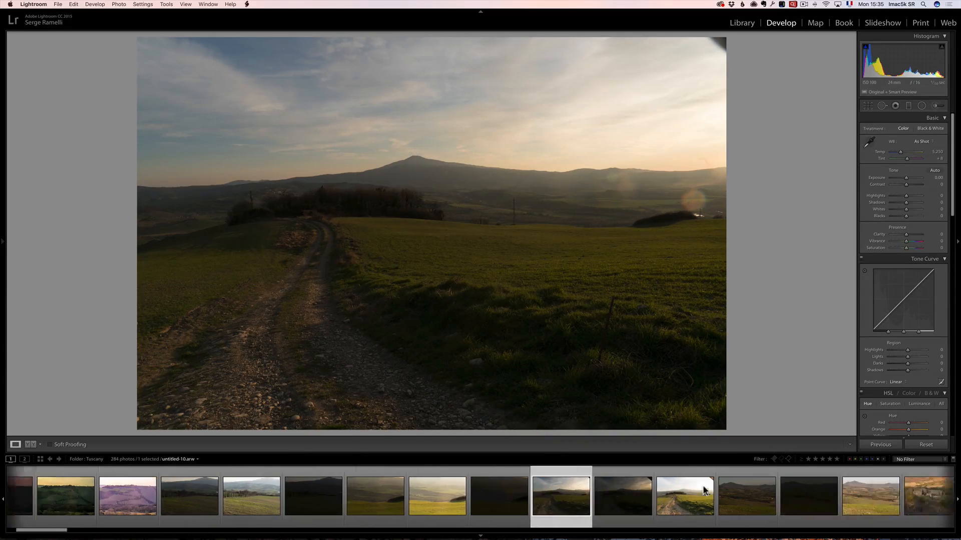
click(691, 495)
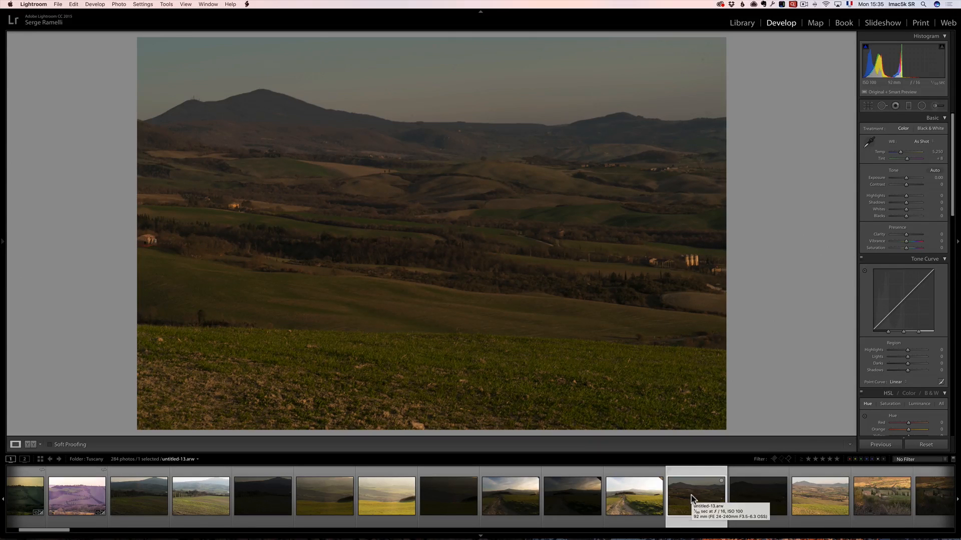
scroll(701, 497, down, 3)
click(677, 500)
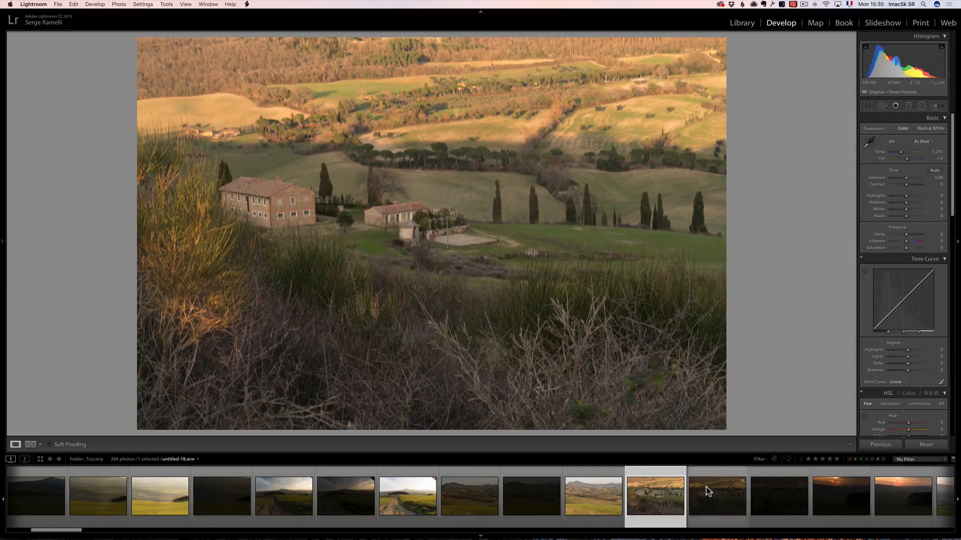
Step: Browse the sunset and dusk shots of the valley and fields, comparing frames with different exposures
scroll(707, 491, down, 5)
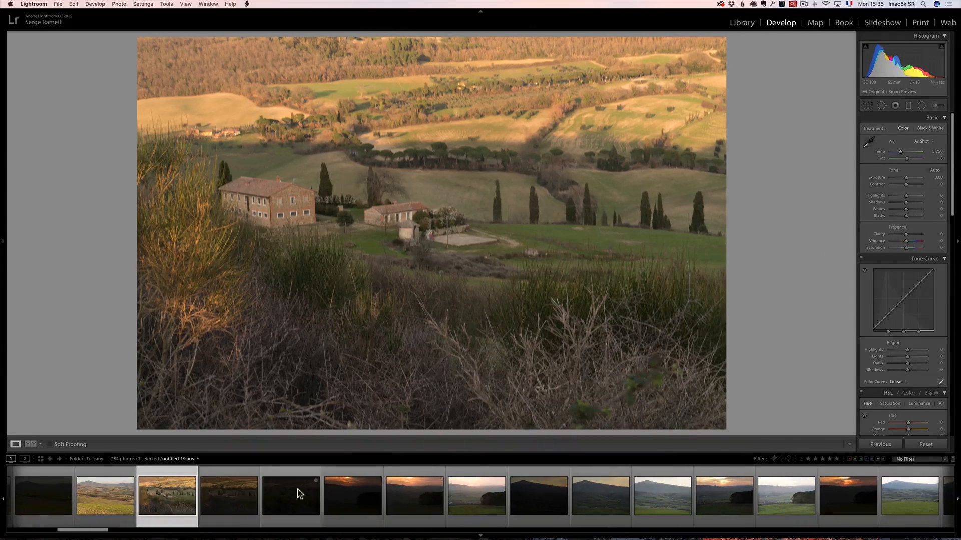
click(459, 497)
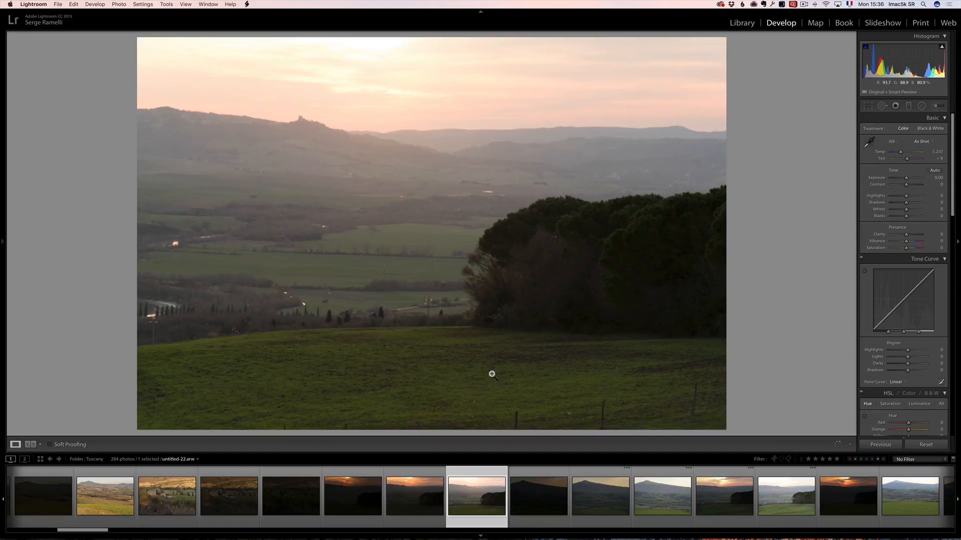
scroll(598, 473, right, 5)
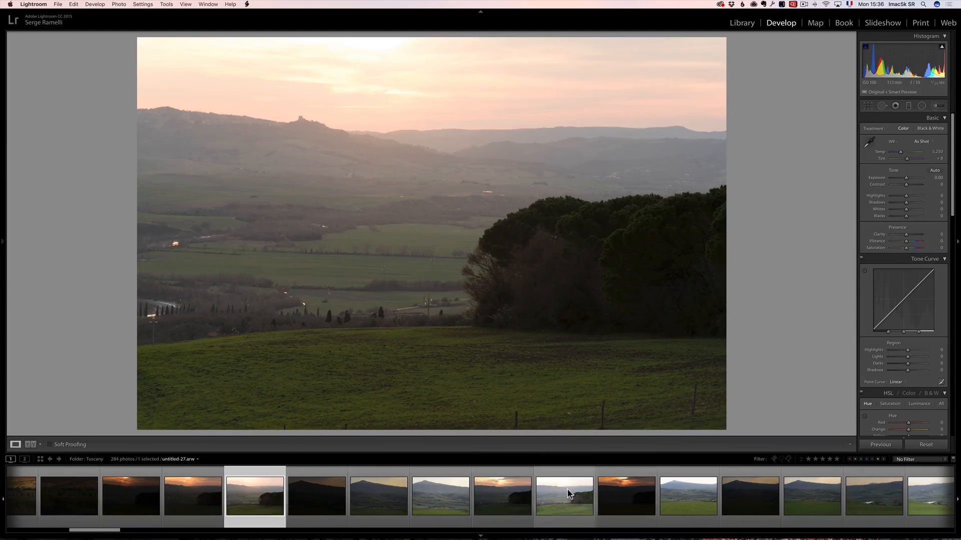
click(479, 494)
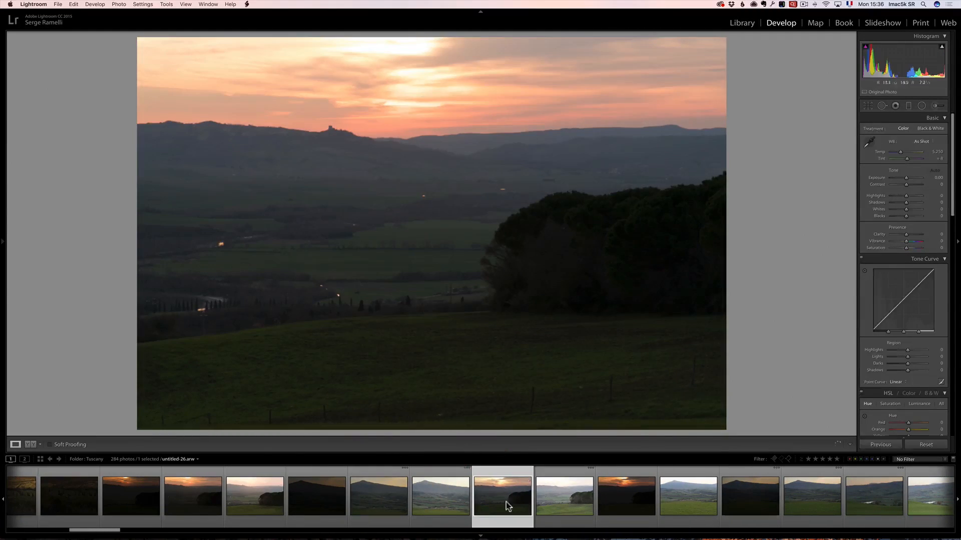
scroll(540, 512, right, 7)
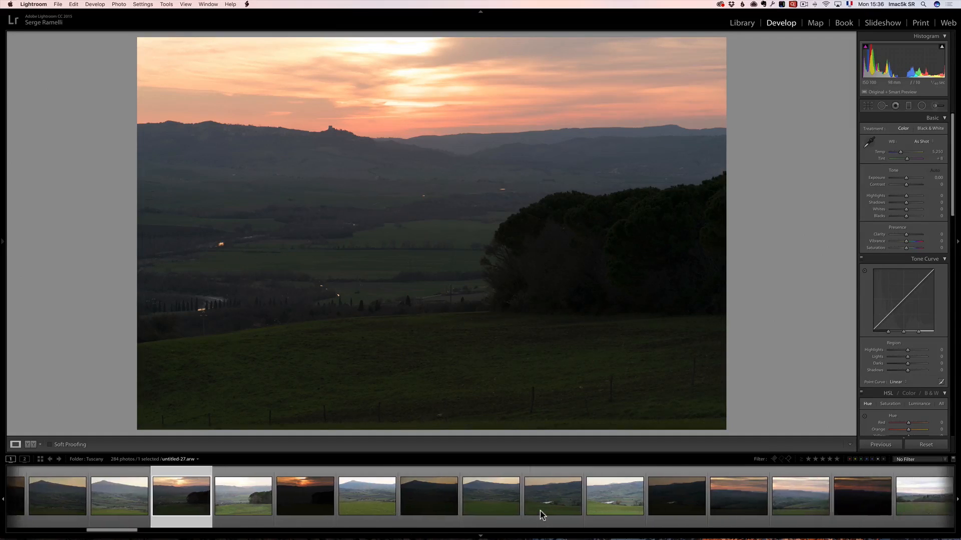
scroll(540, 511, right, 5)
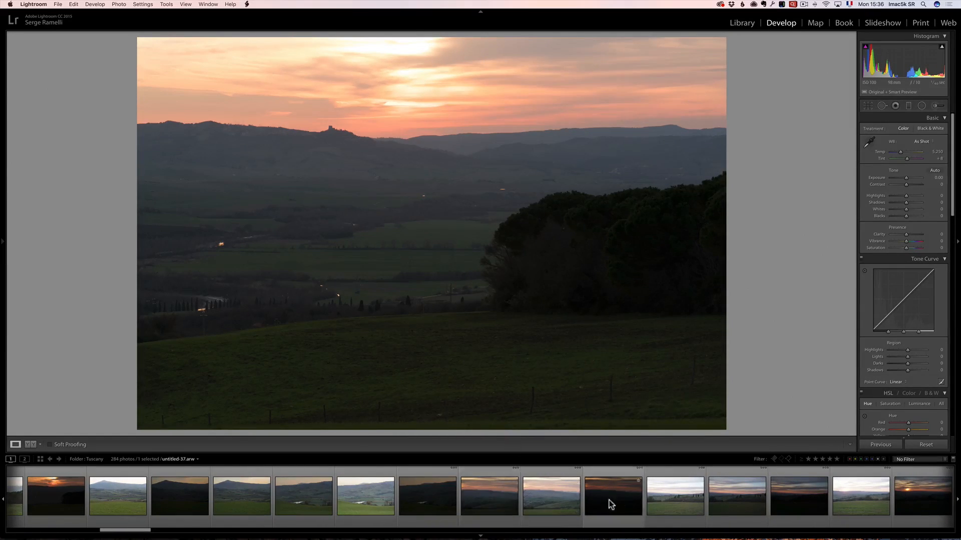
click(675, 500)
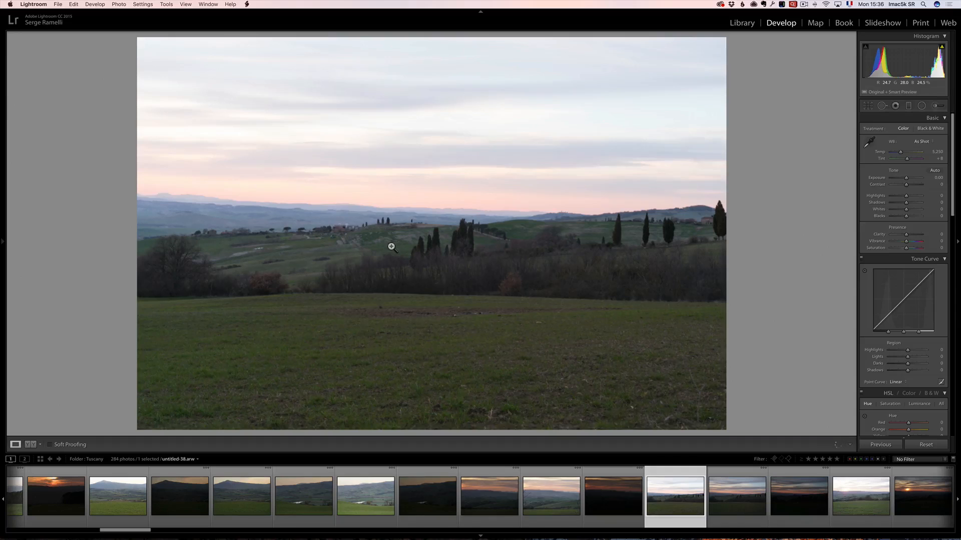
scroll(640, 484, right, 5)
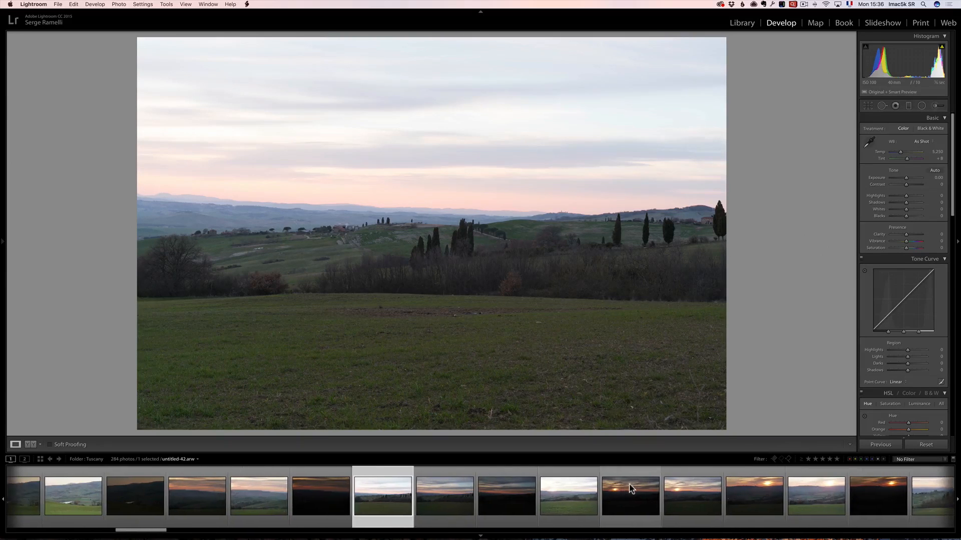
scroll(634, 488, right, 4)
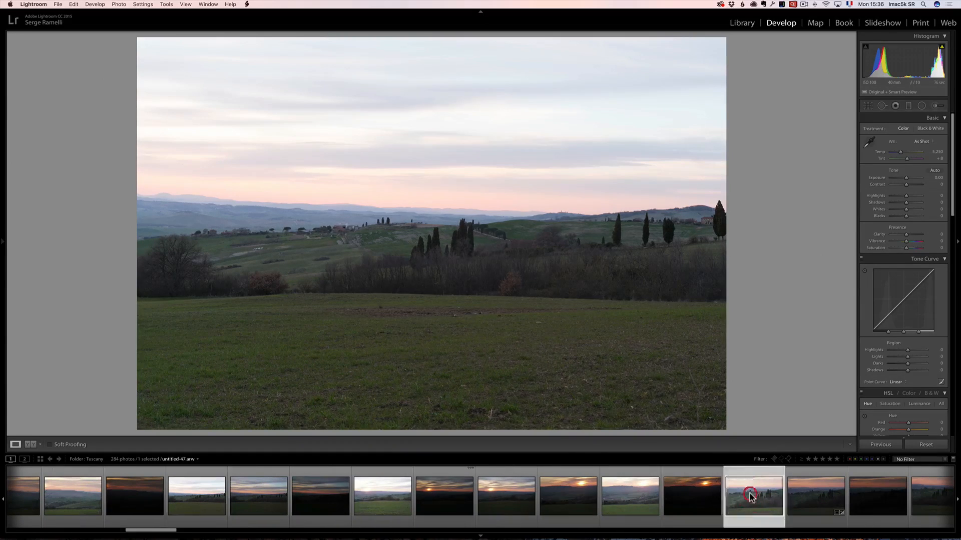
click(750, 497)
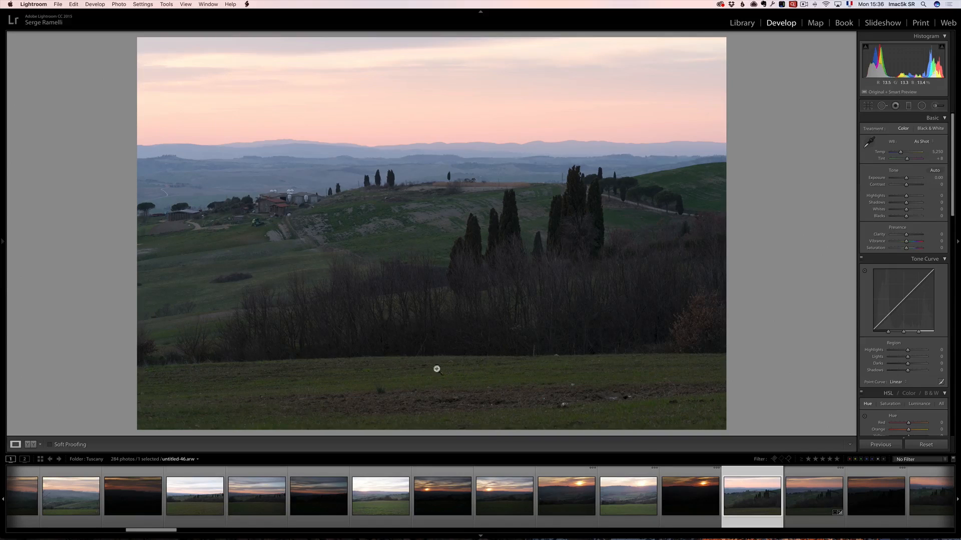
Step: Examine the differently exposed dusk photos of the cypress row to compare their sky and foreground detail
key(Right)
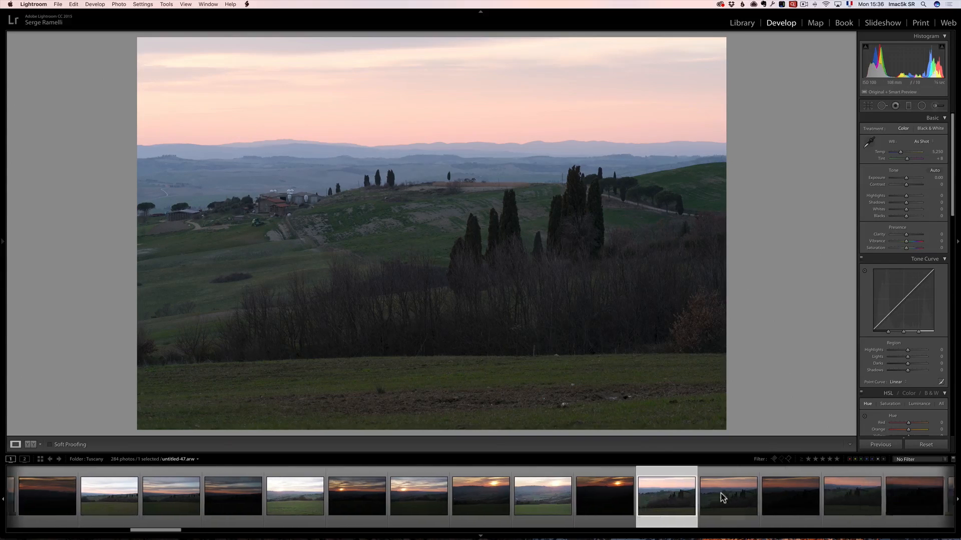
key(Right)
key(Right)
key(Right)
key(Right)
key(Right)
key(Right)
key(Right)
key(Right)
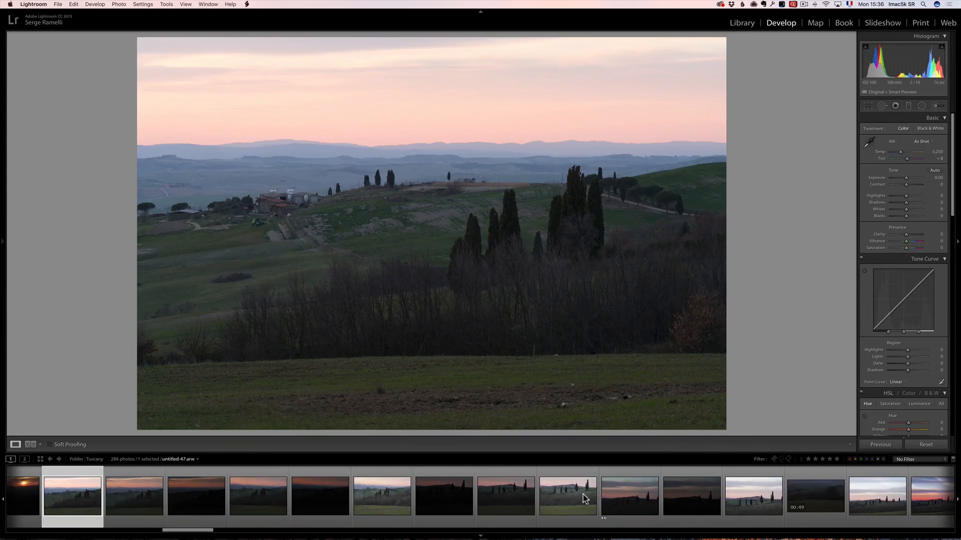
click(625, 494)
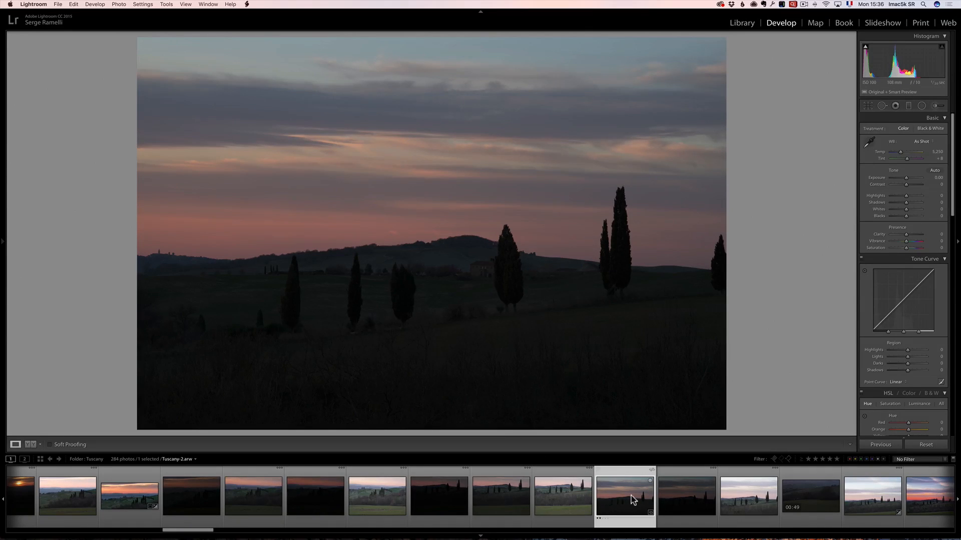
click(691, 496)
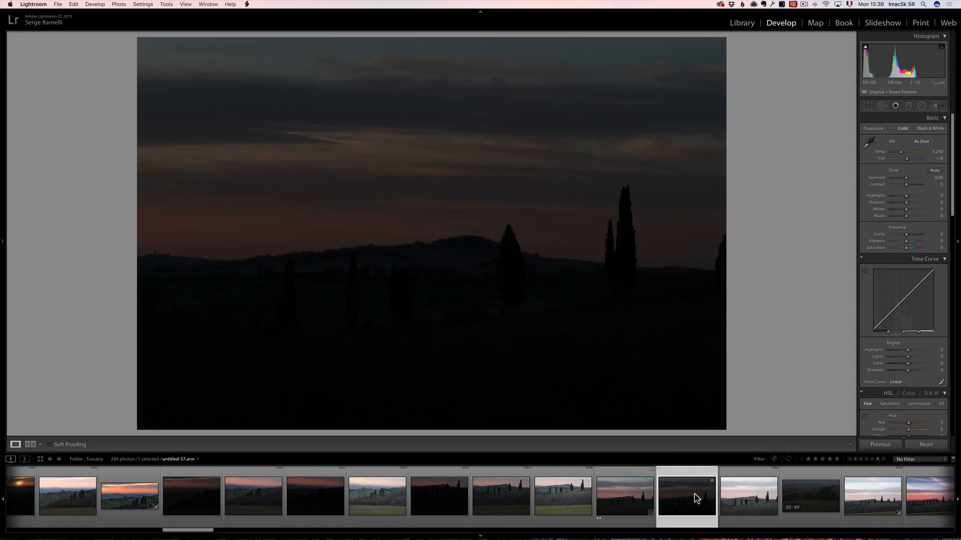
click(742, 497)
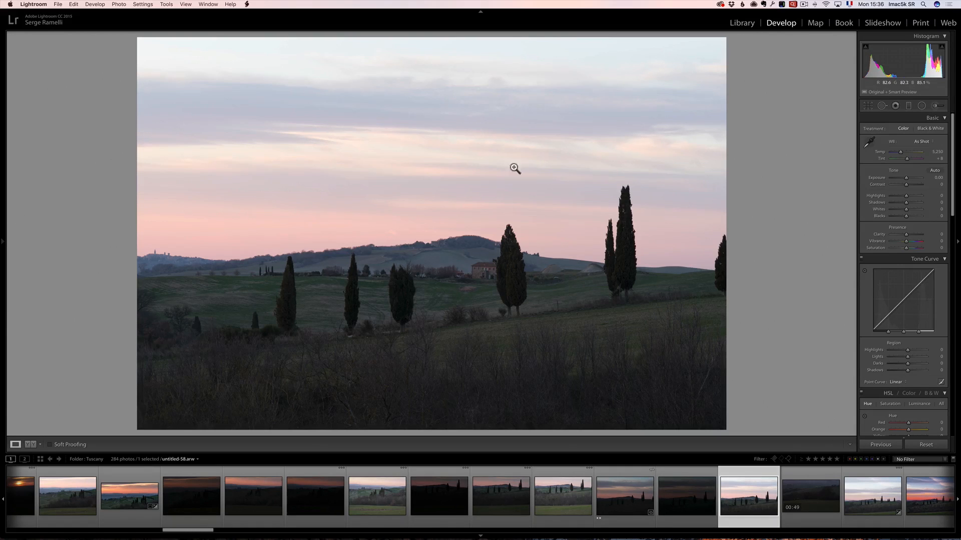
Step: On the cypress sunset photo Tuscany-2.arw, set Shadows to +100, Highlights to -100, Whites to +60 and Blacks to -21
click(624, 498)
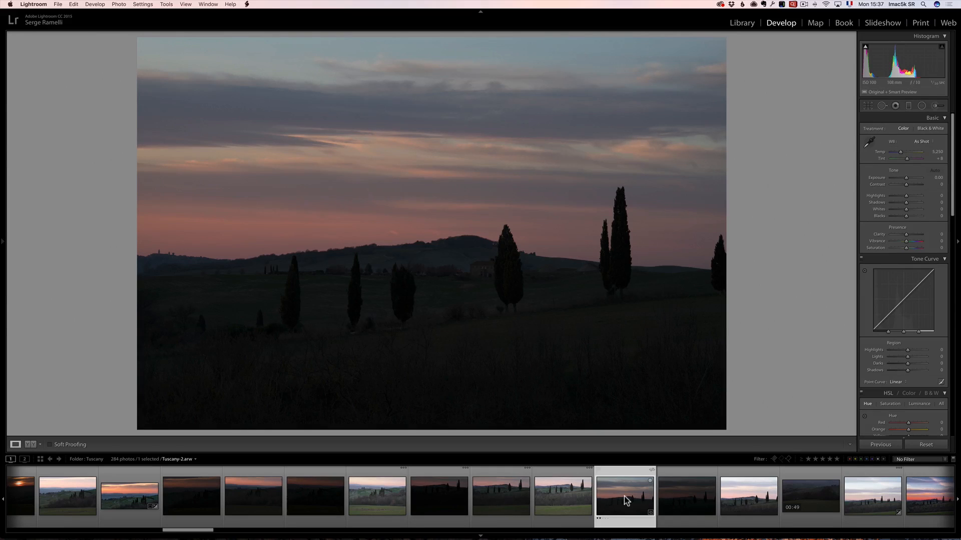
drag(906, 202, 921, 202)
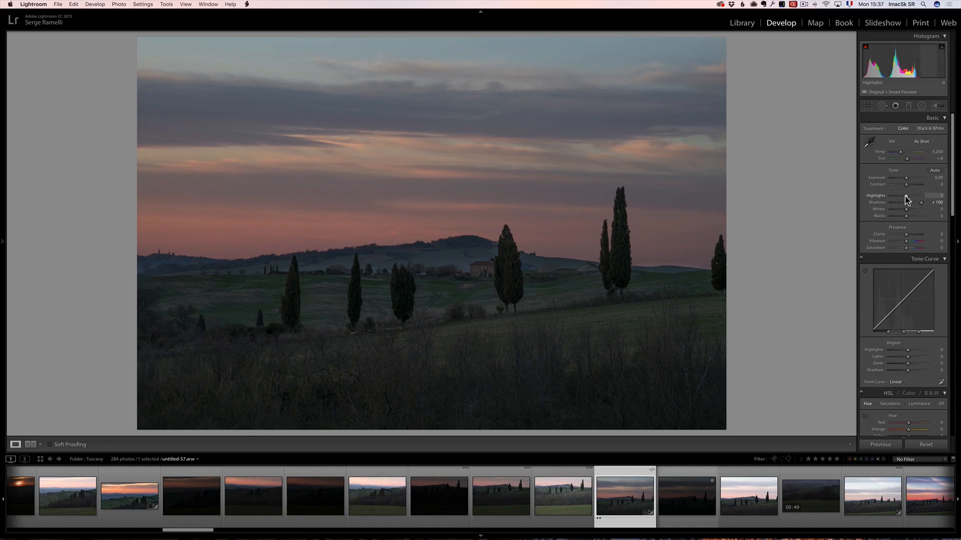
drag(905, 195, 890, 196)
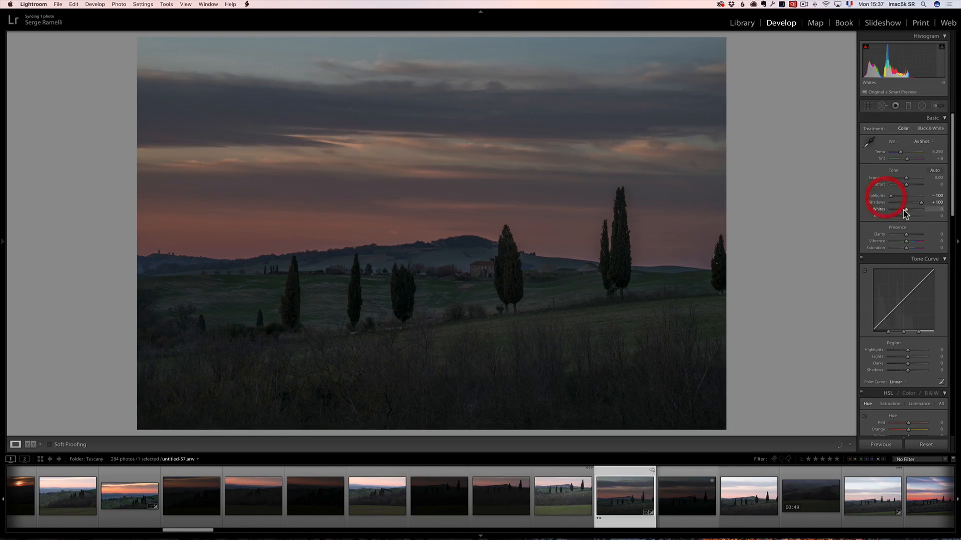
mouse_move(906, 210)
mouse_down()
mouse_move(917, 212)
mouse_move(904, 218)
mouse_up()
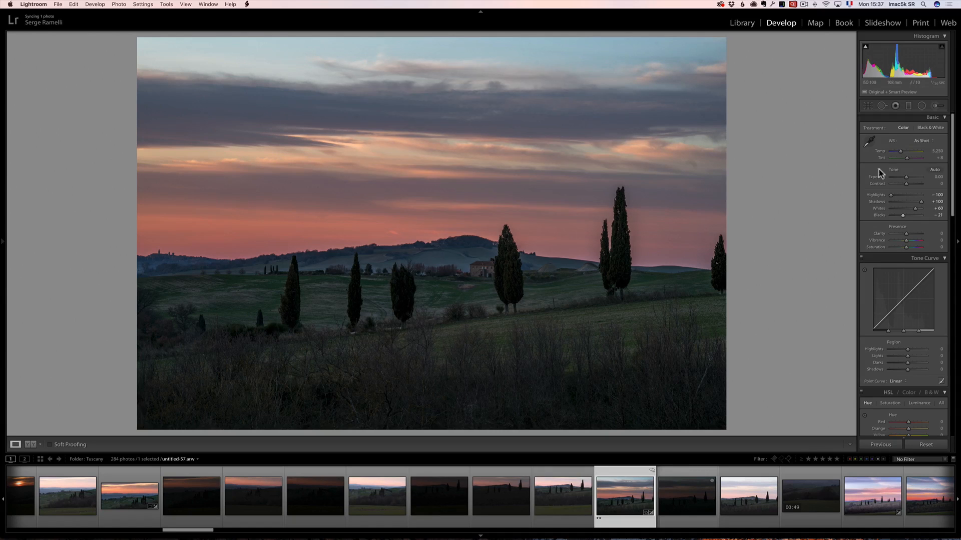
Step: Brighten the cypress photo to Exposure +0.50 and enrich its colours with Vibrance +43 and Saturation +9
drag(907, 179, 908, 181)
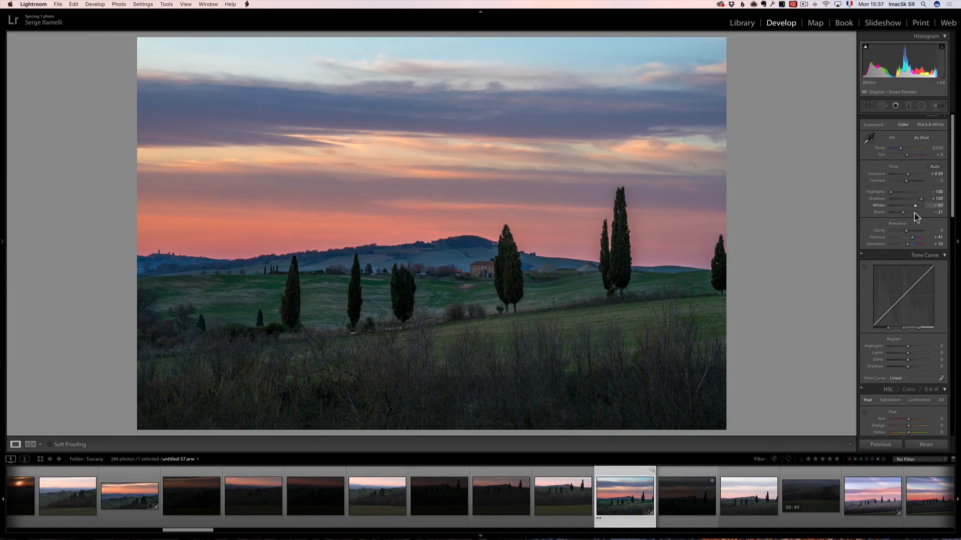
click(911, 239)
drag(911, 237, 907, 244)
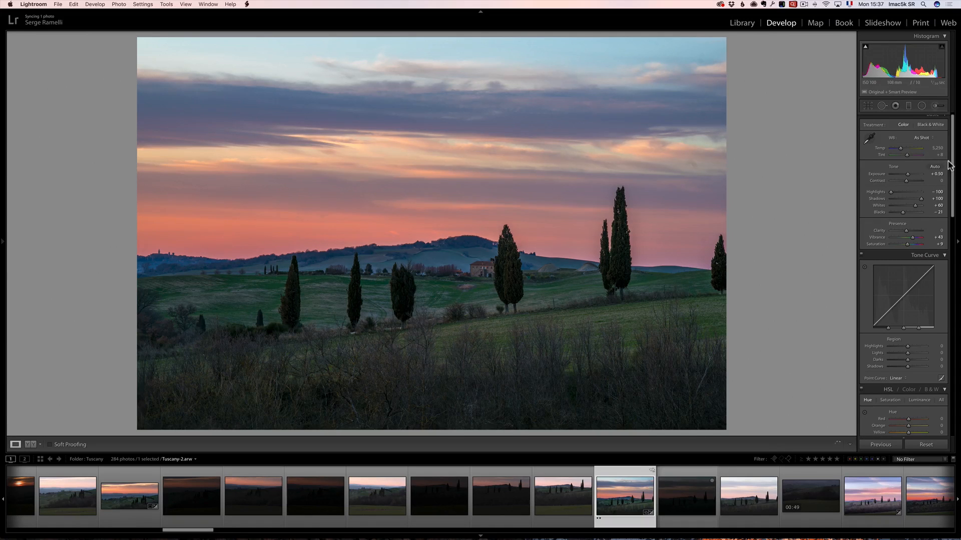
Step: Darken the sky and the foreground brush with two graduated filters of reduced exposure, each fading toward the horizon
click(908, 106)
drag(408, 121, 407, 250)
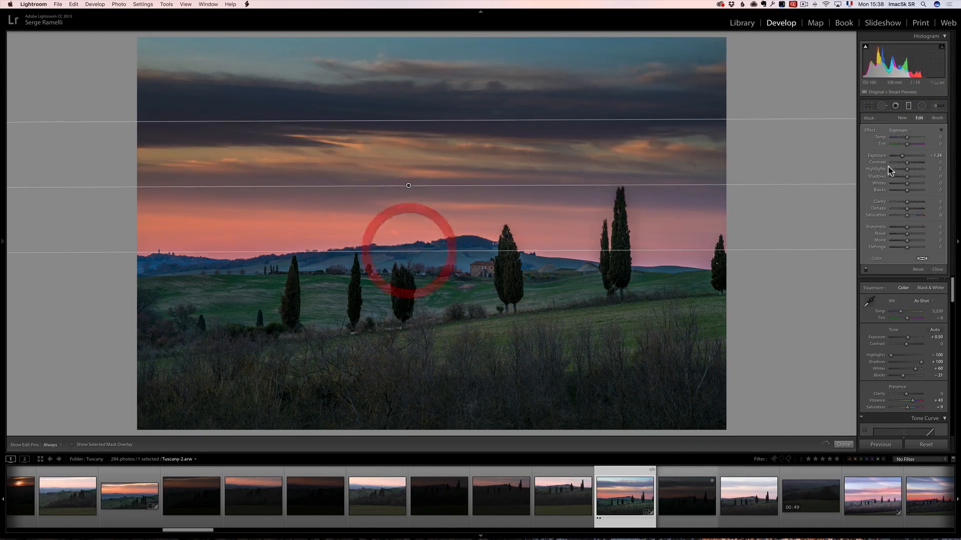
drag(902, 130, 904, 157)
drag(446, 377, 437, 253)
click(937, 269)
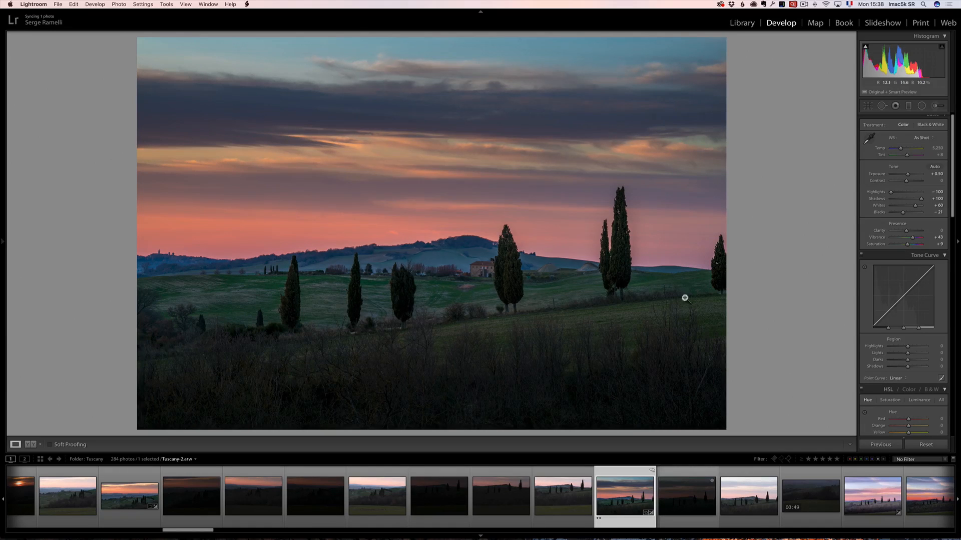
Step: Warm the photo with the Shade white balance and Tint +27, and set Exposure to +0.95 and Contrast to +40
click(921, 139)
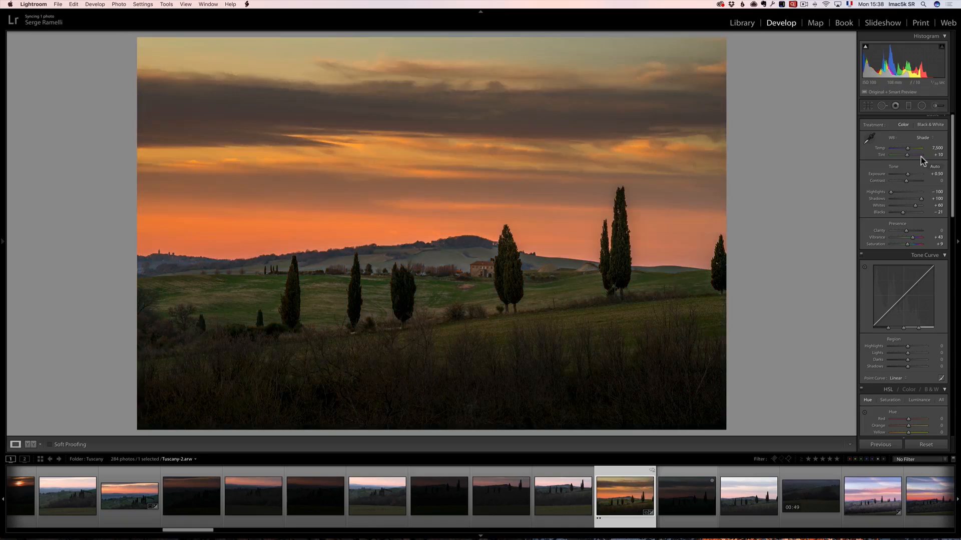
drag(907, 158, 909, 158)
drag(907, 180, 909, 177)
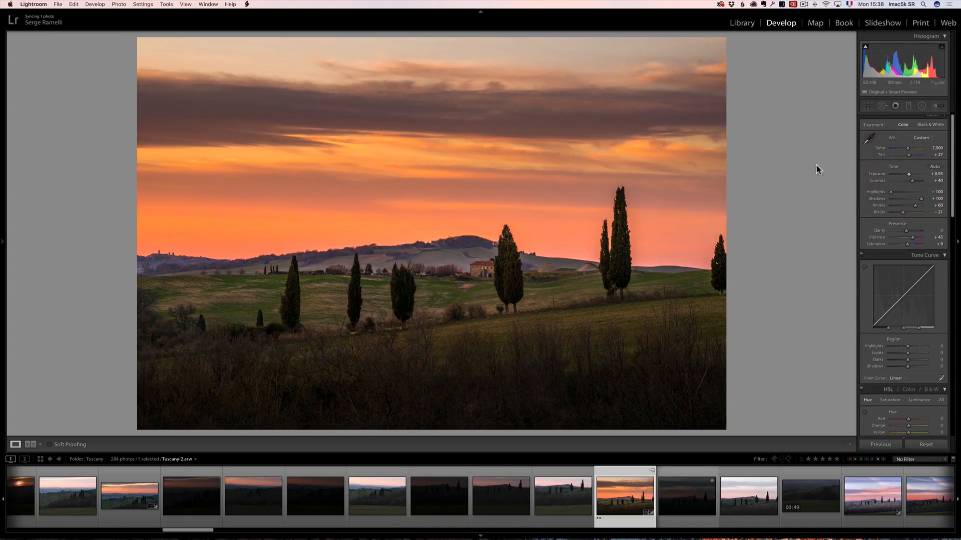
Step: Crop the photo to a wider panoramic format by trimming the upper sky and the lower foreground brush
click(868, 107)
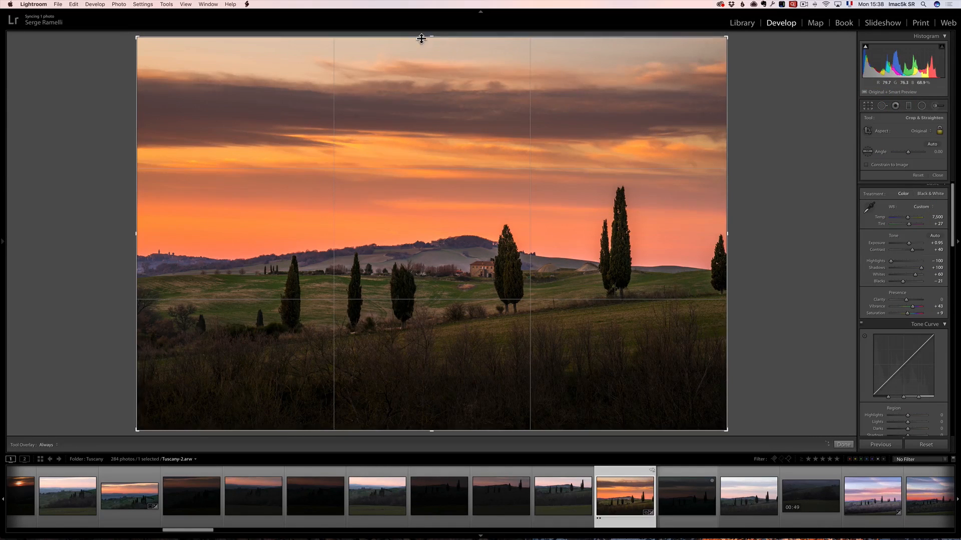
drag(432, 37, 429, 70)
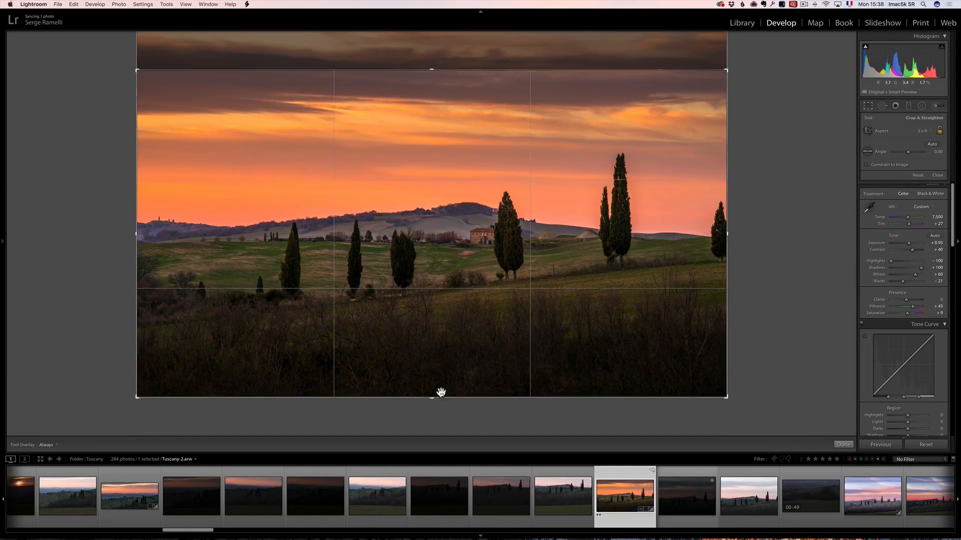
drag(434, 395, 435, 379)
double_click(435, 375)
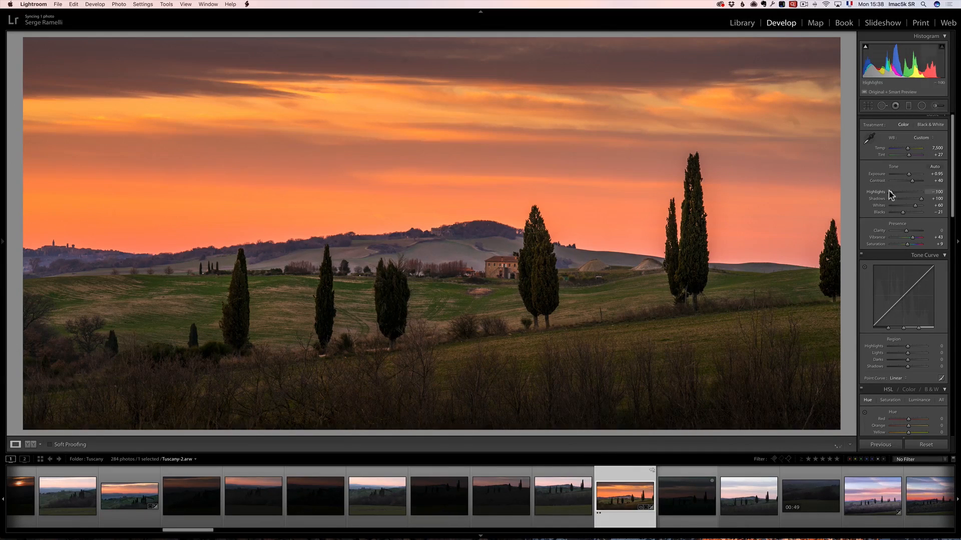
Step: Slightly raise the Orange saturation and shift the HSL hues to Red -26 and Orange -9
scroll(894, 192, down, 1)
scroll(895, 205, down, 8)
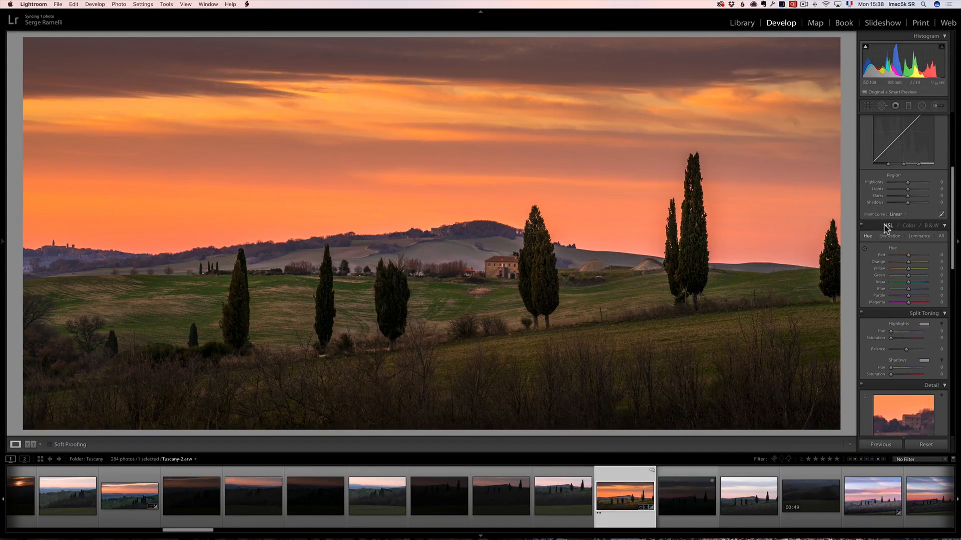
click(883, 237)
drag(908, 261, 914, 262)
click(869, 238)
drag(908, 255, 905, 262)
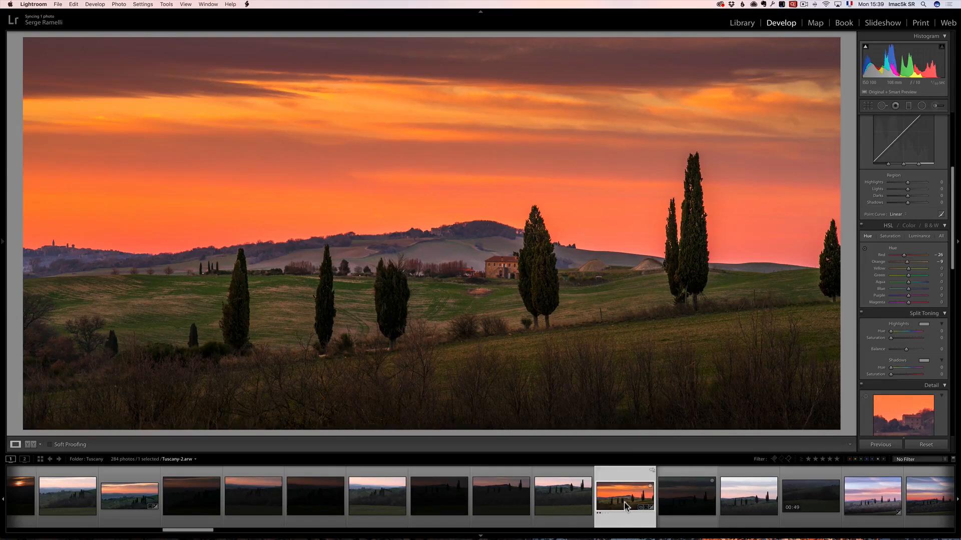
Step: Copy all develop settings of the cypress photo Tuscany-2.arw except the crop
scroll(624, 502, down, 1)
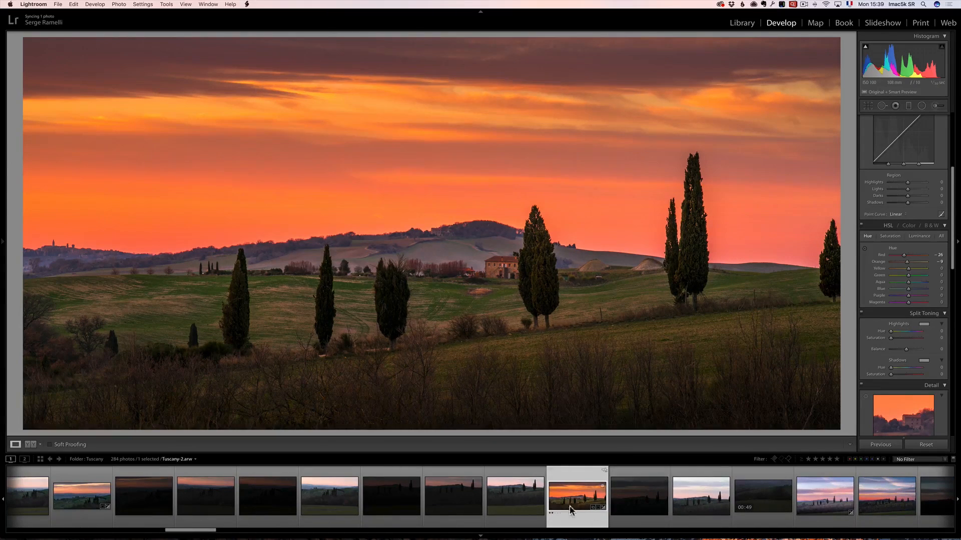
scroll(570, 500, down, 4)
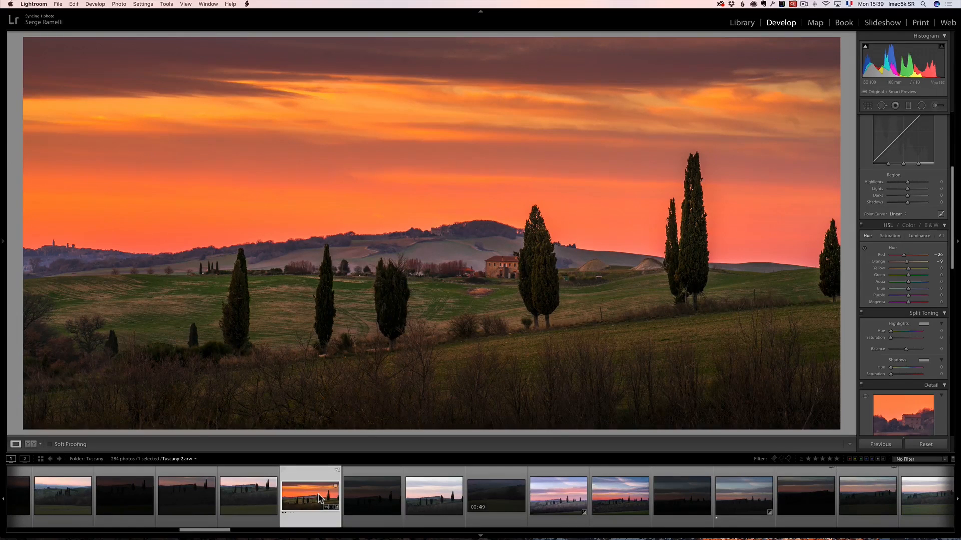
key(super+shift+c)
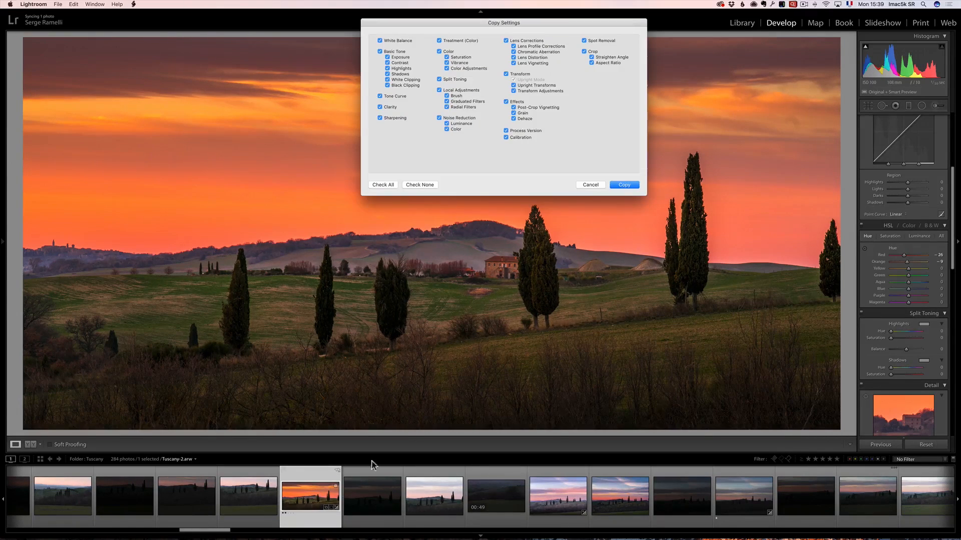
click(624, 184)
key(super+shift+c)
click(584, 52)
click(631, 185)
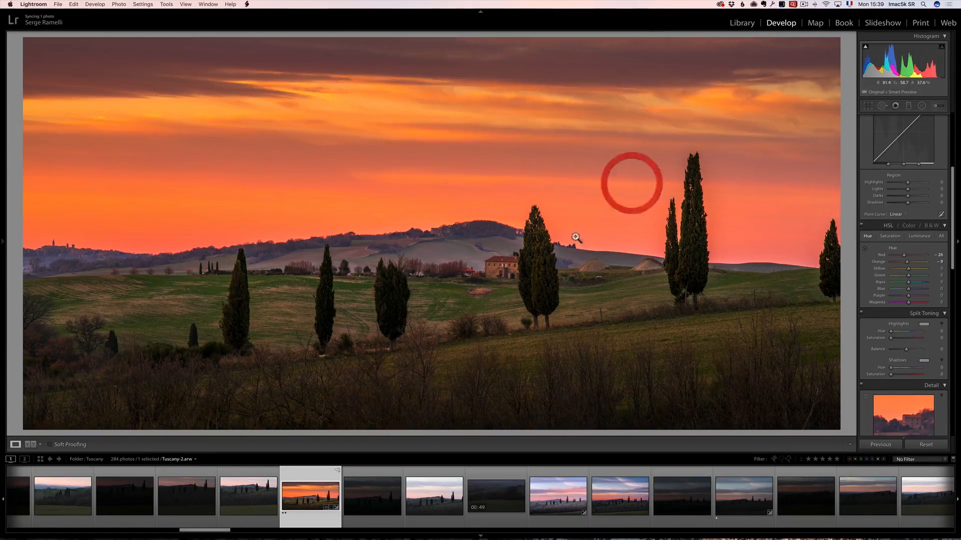
Step: Look over the neighbouring cypress shots, select untitled-62.arw and paste the copied develop settings onto it
click(561, 501)
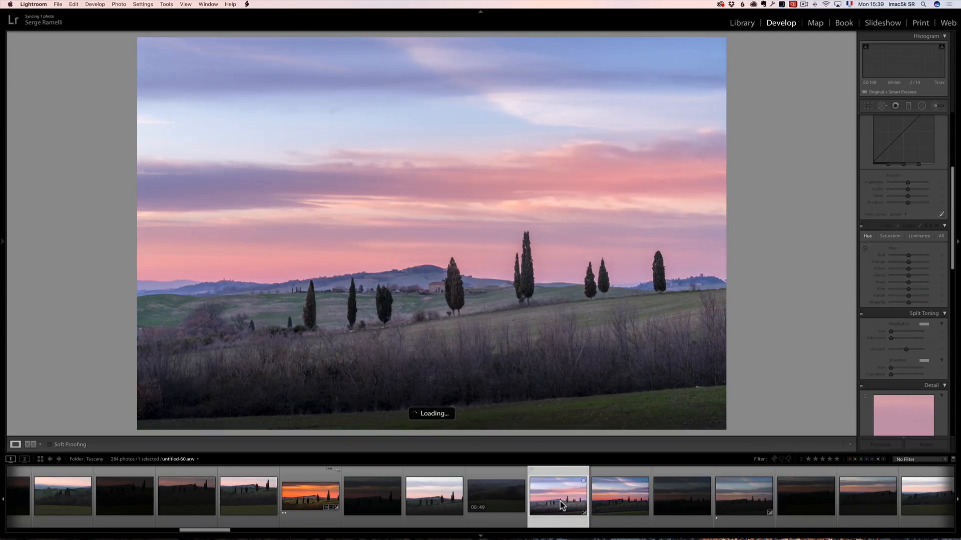
click(614, 497)
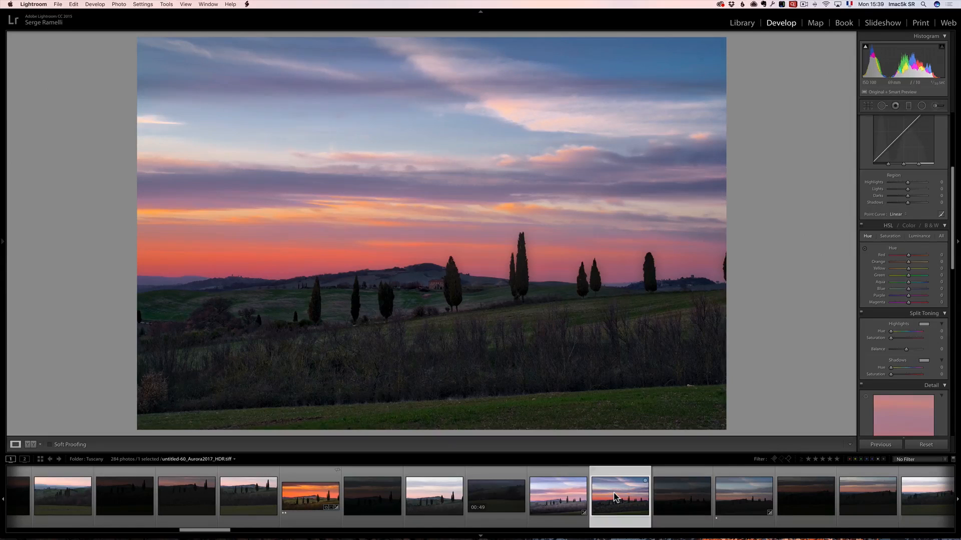
scroll(896, 287, up, 5)
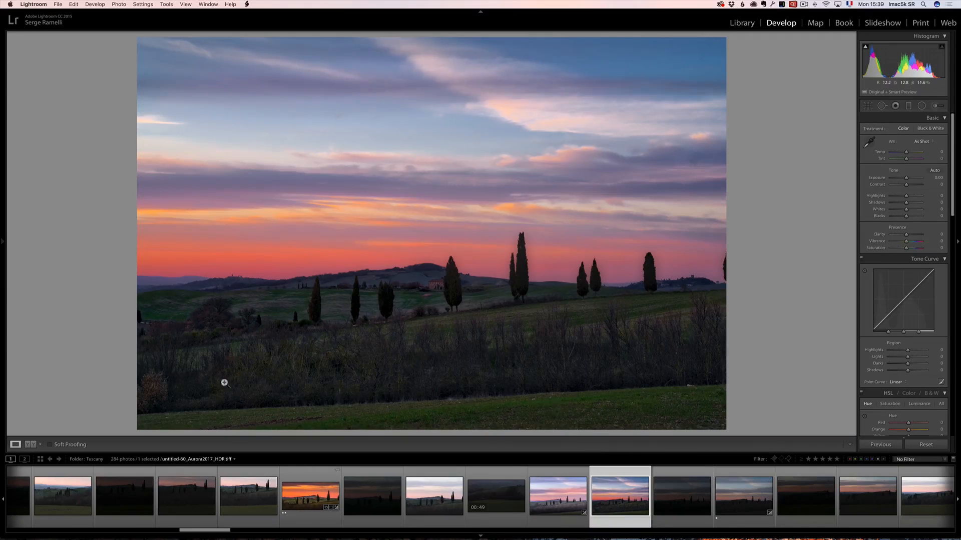
click(741, 501)
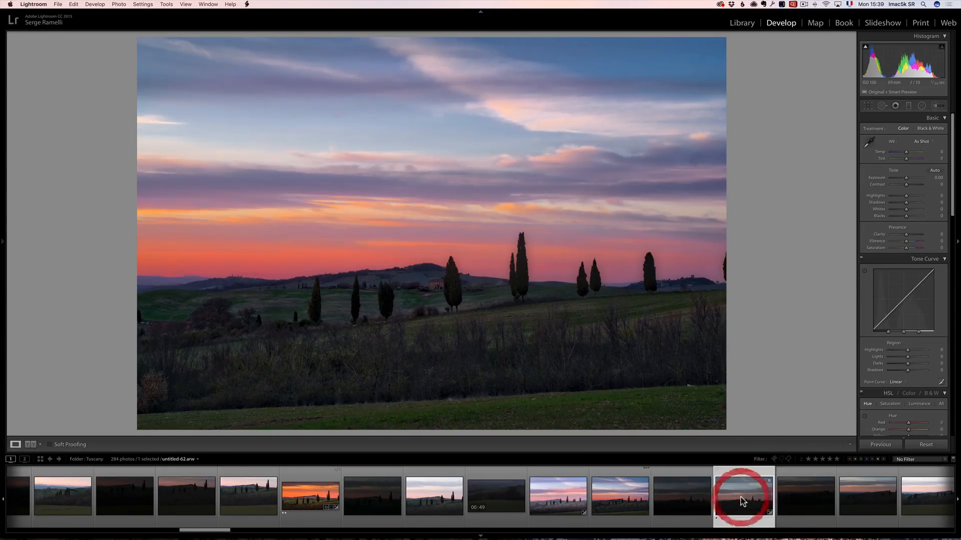
key(super+shift+v)
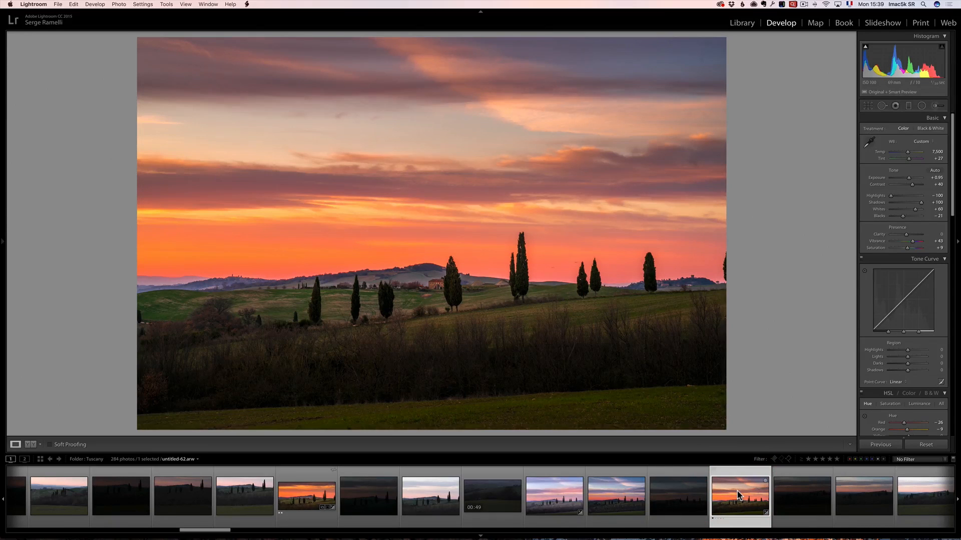
Step: Show the photo info overlay, inspect Tuscany-2.arw zoomed in around the farmhouse and cypresses, and compare it with untitled-62.arw
click(306, 498)
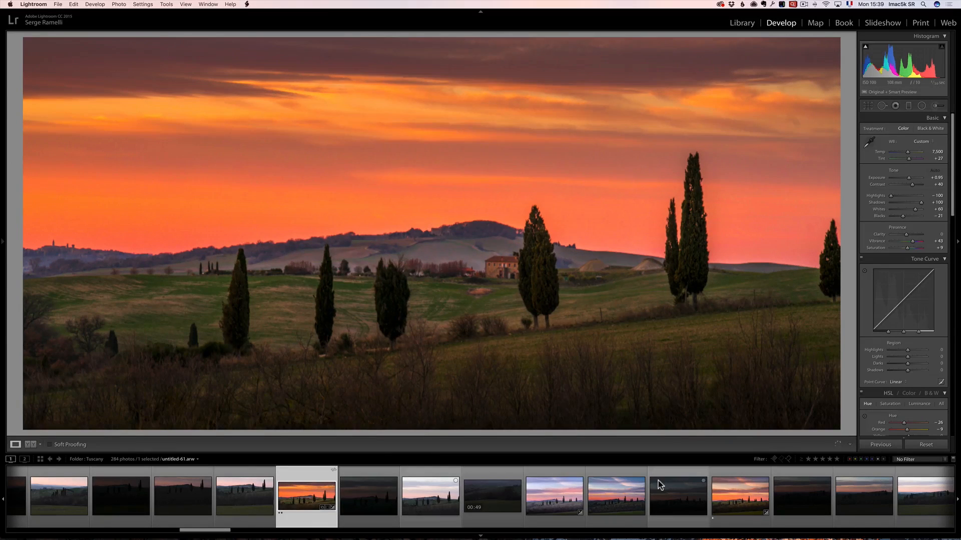
key(i)
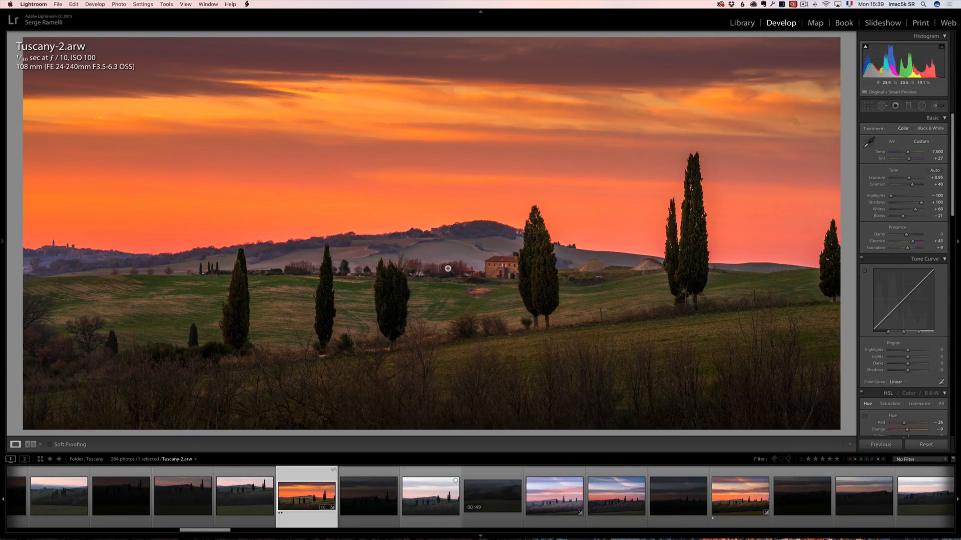
click(535, 261)
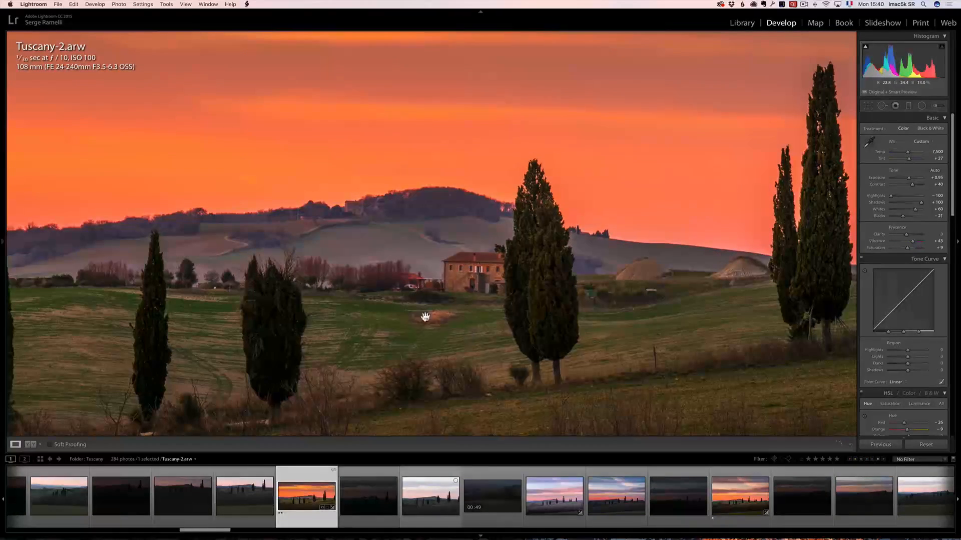
drag(366, 266, 456, 241)
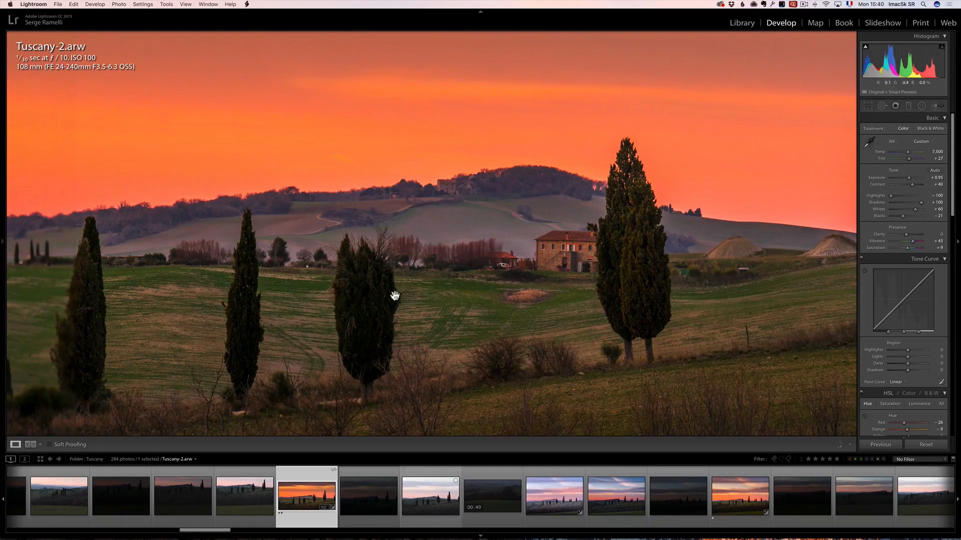
click(505, 294)
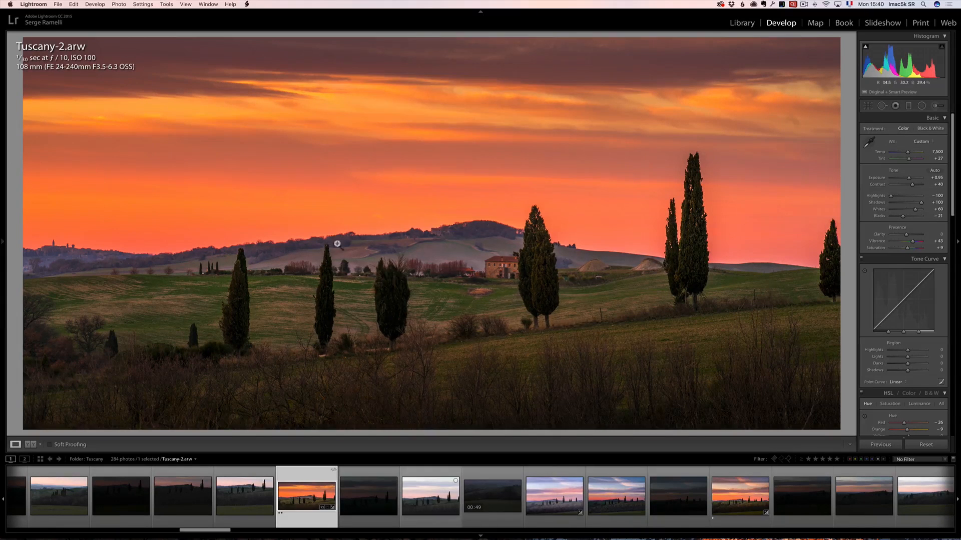
click(740, 493)
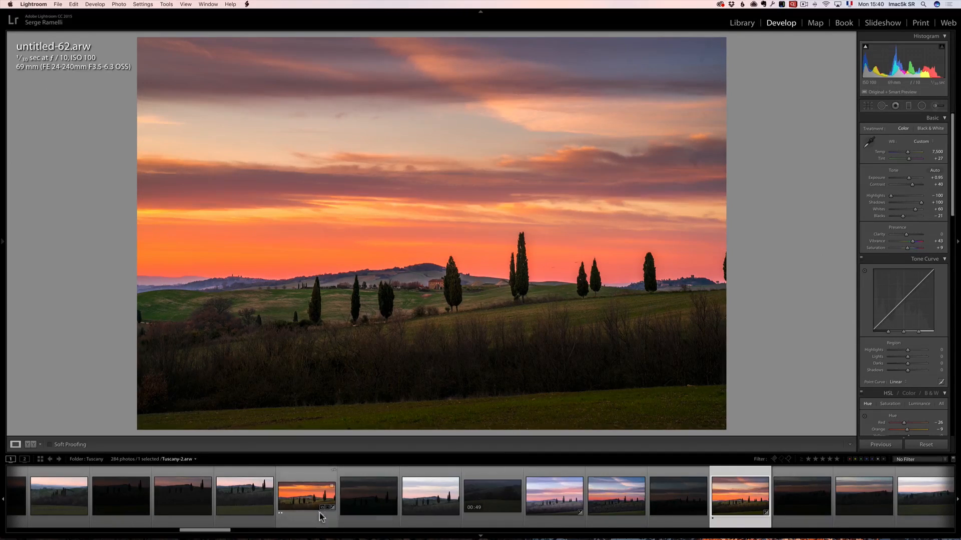
click(309, 497)
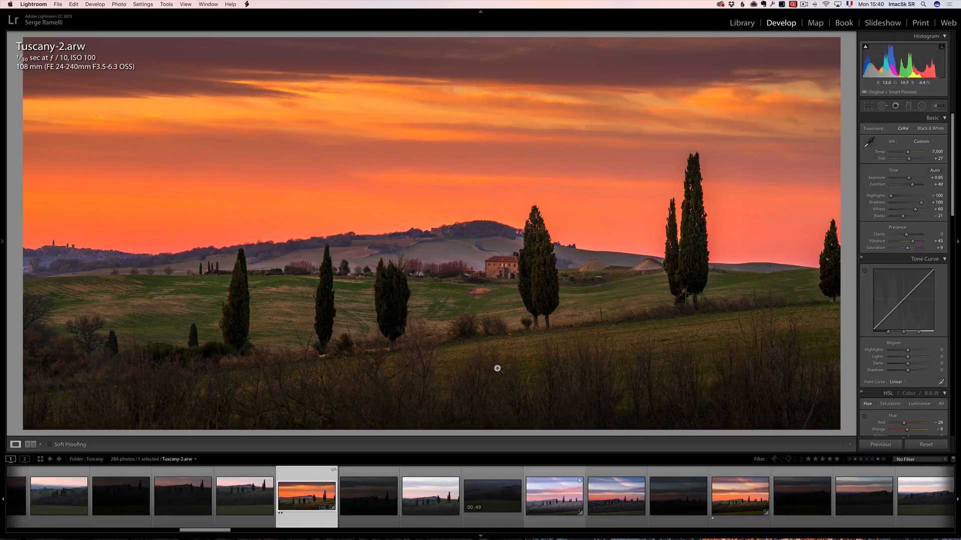
Step: Browse further through the Tuscany folder and view the cypress shots untitled-69.arw, untitled-71.arw and untitled-77.arw
drag(210, 530, 240, 533)
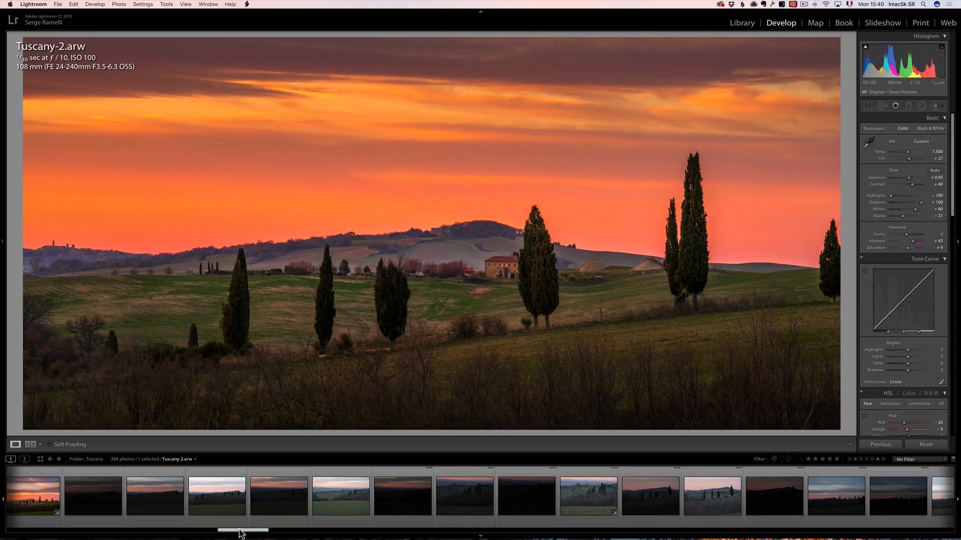
click(474, 497)
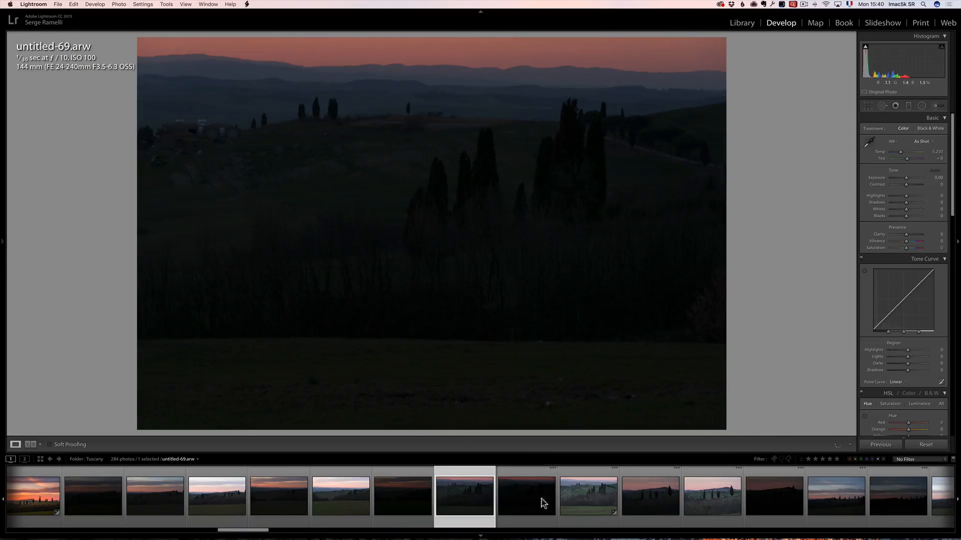
click(590, 507)
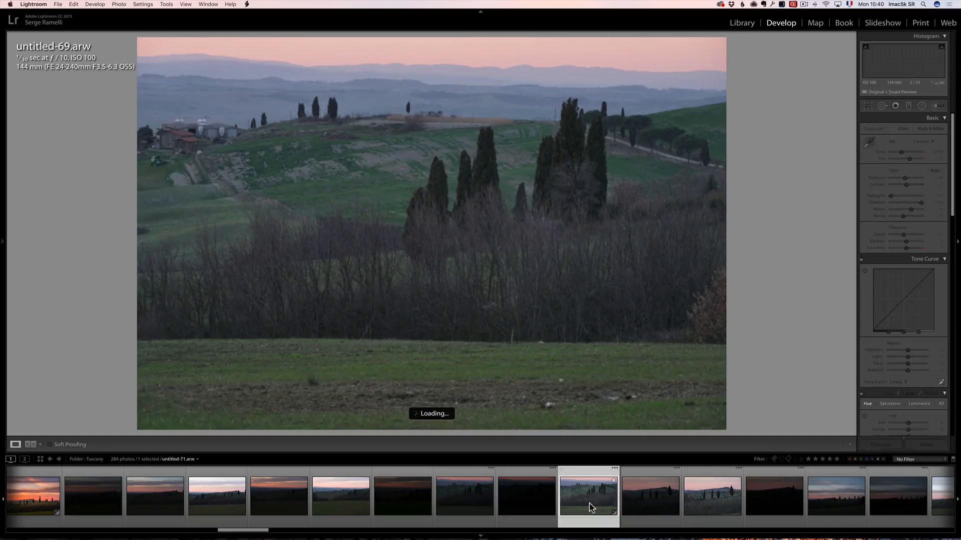
scroll(573, 504, down, 3)
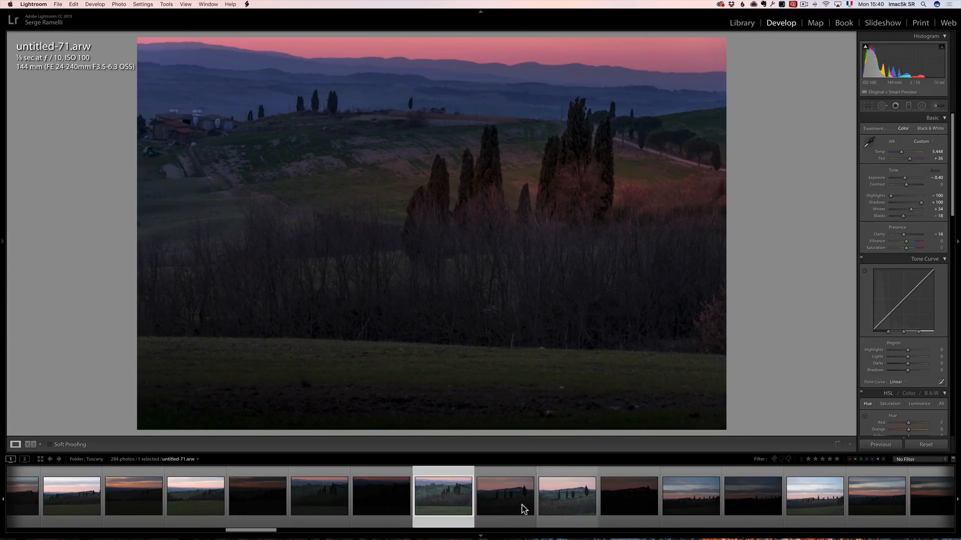
scroll(571, 505, down, 3)
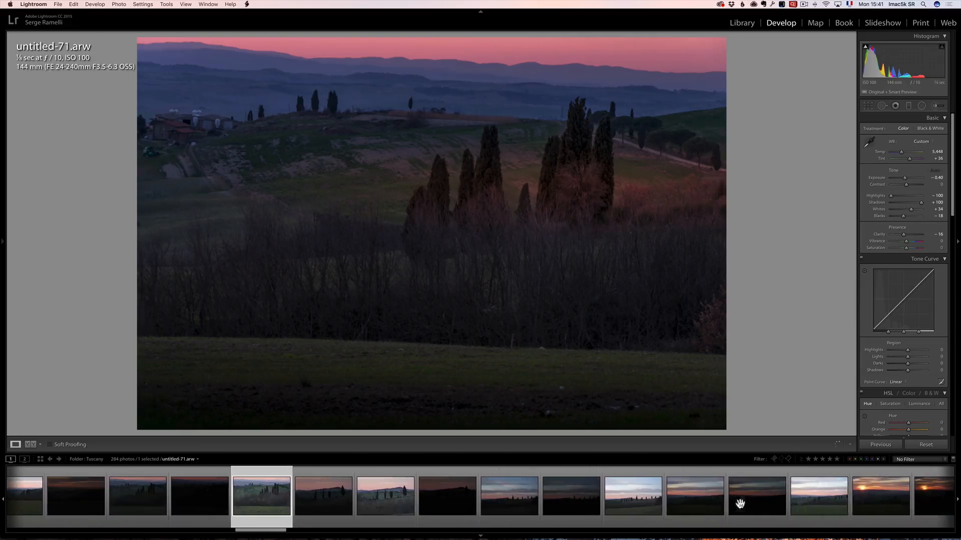
scroll(617, 500, down, 2)
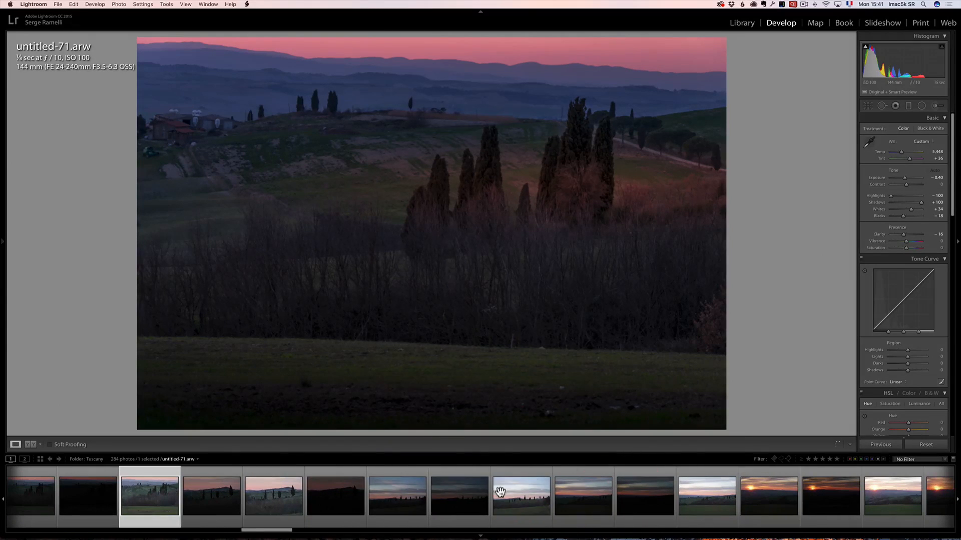
scroll(503, 492, down, 1)
click(491, 495)
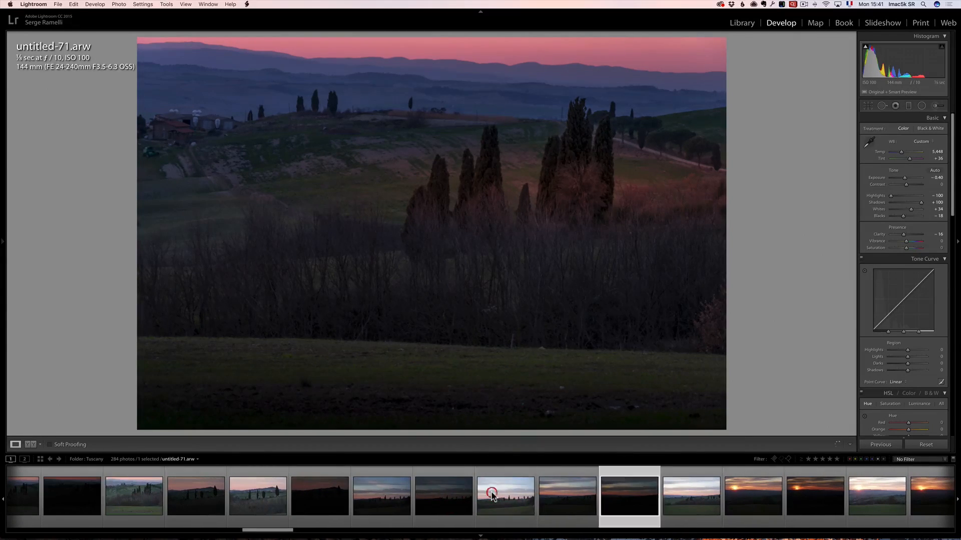
click(492, 495)
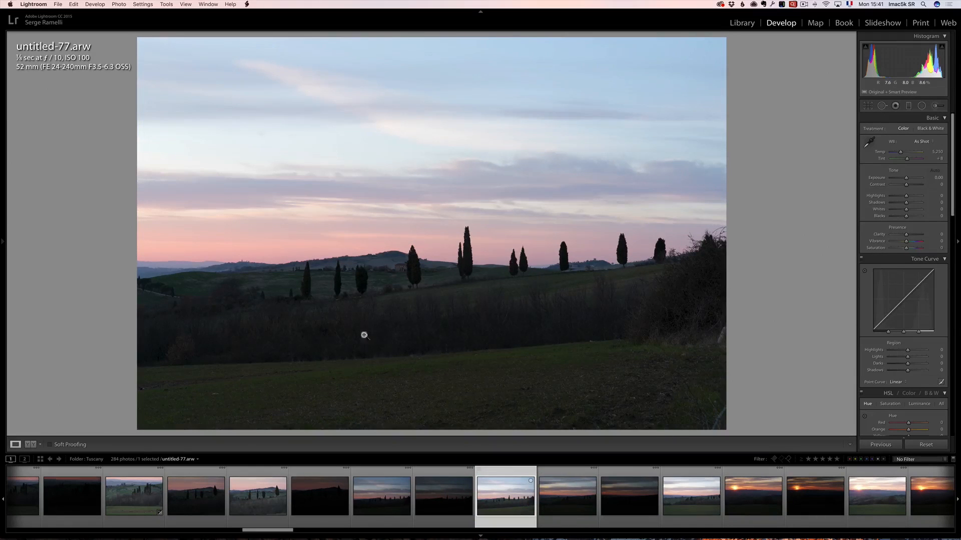
Step: View the sunset over the hills in untitled-81.arw and browse the sunset frames that follow it
scroll(514, 502, right, 6)
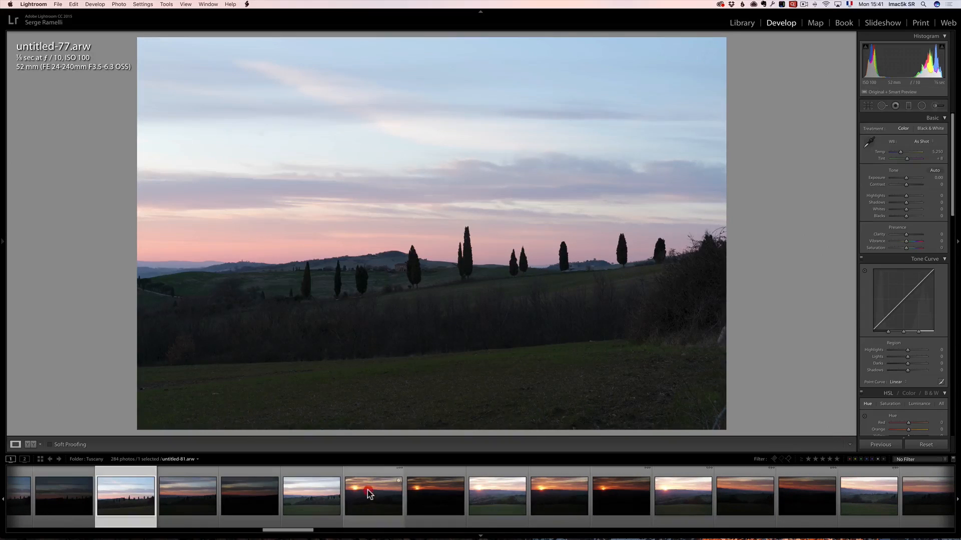
click(369, 494)
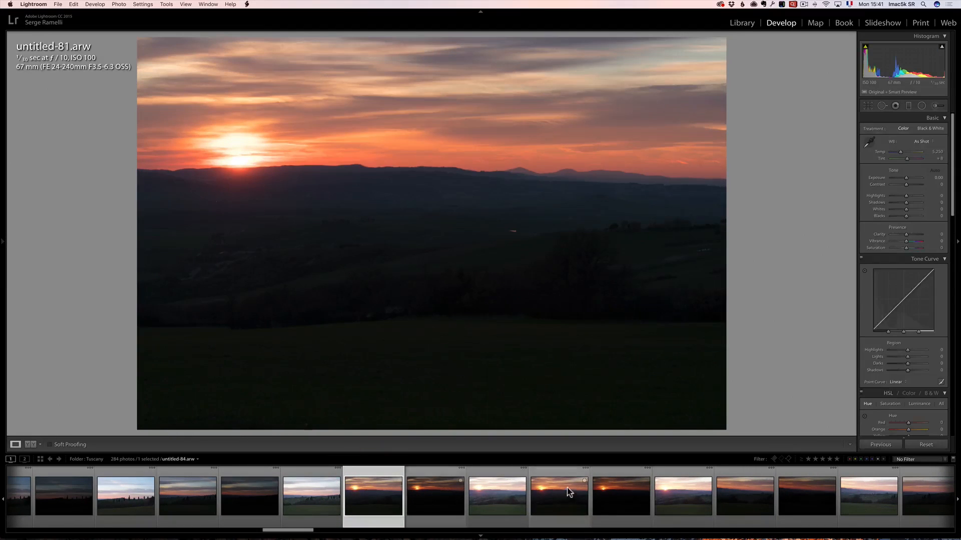
scroll(569, 492, right, 8)
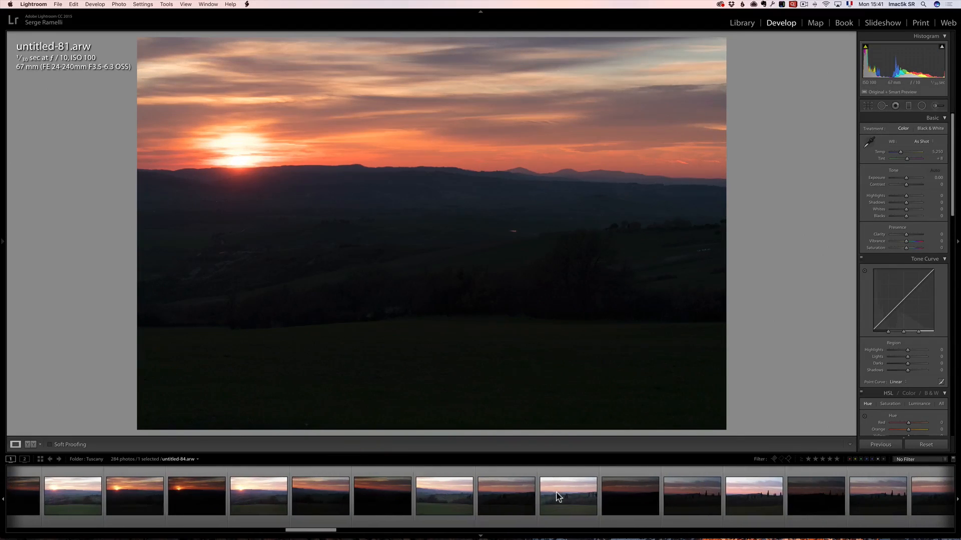
scroll(559, 497, right, 5)
Step: Examine the finished red-sky tree photo Tuscany-3.tif and compare it with untitled-139.arw, untitled-138.arw and the darker frame before them
drag(339, 532, 447, 534)
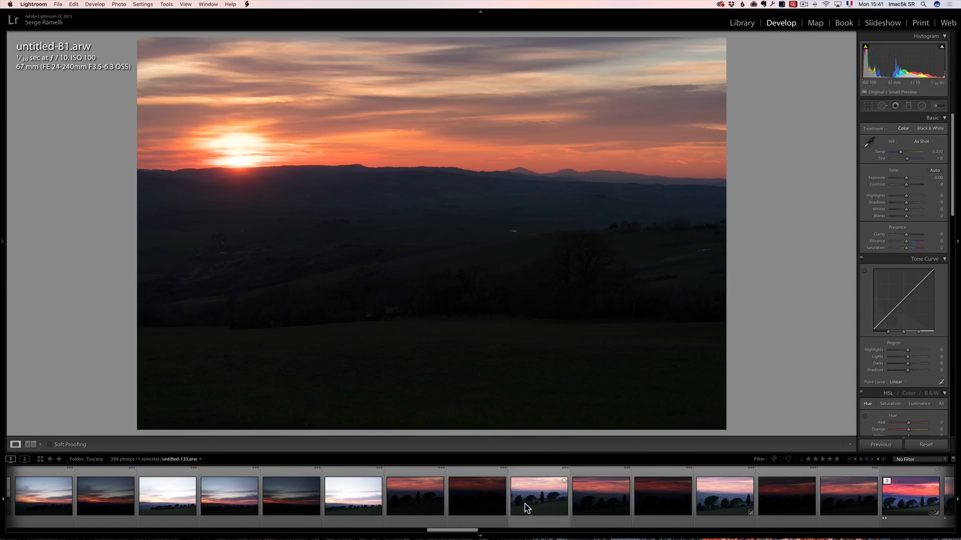
click(909, 502)
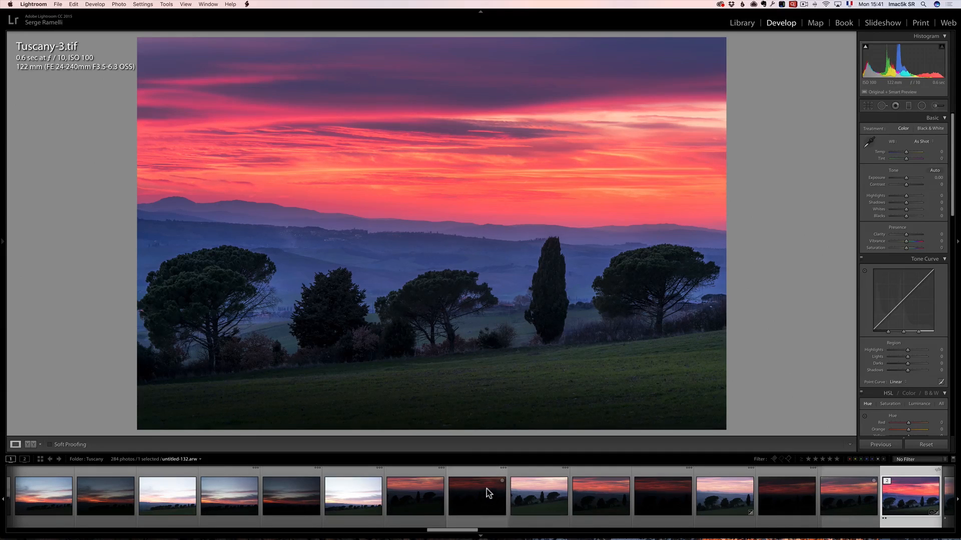
drag(466, 530, 474, 531)
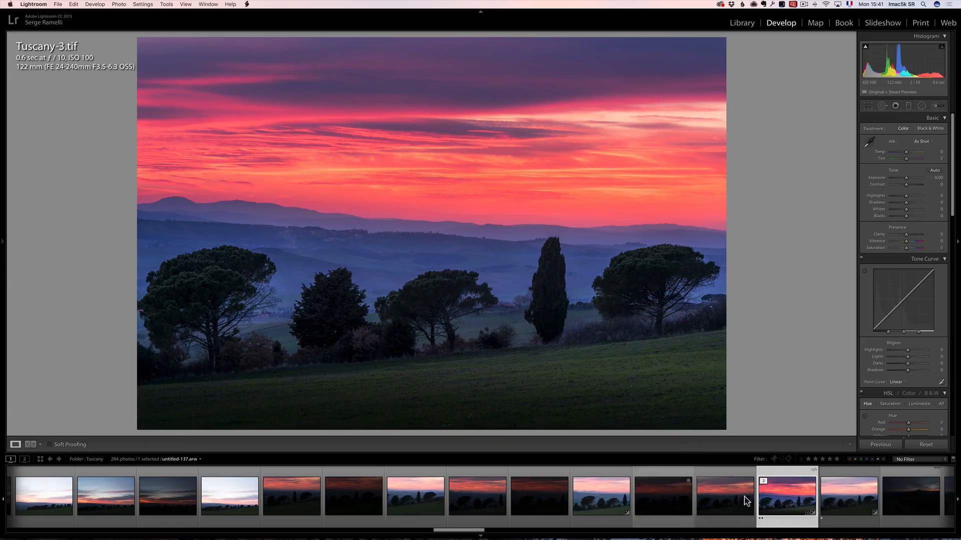
click(849, 500)
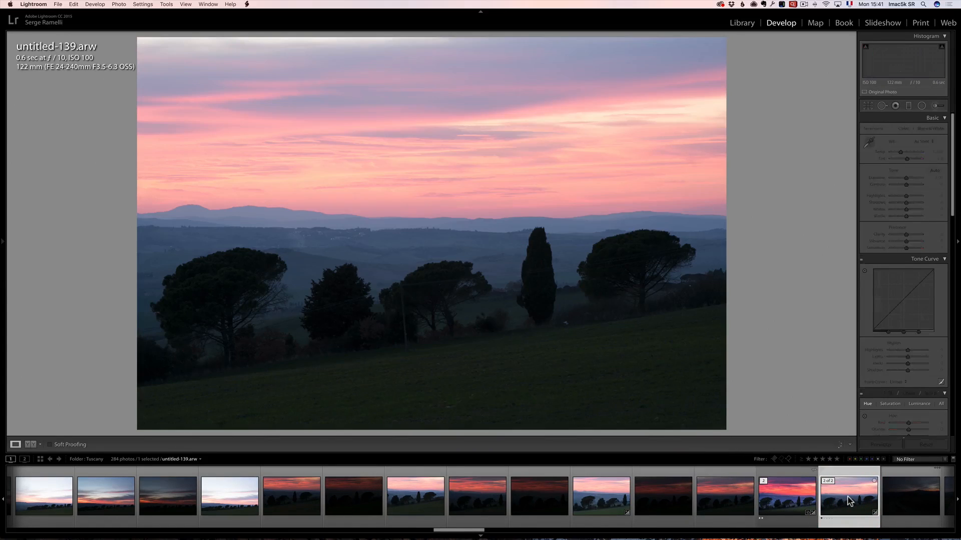
click(722, 495)
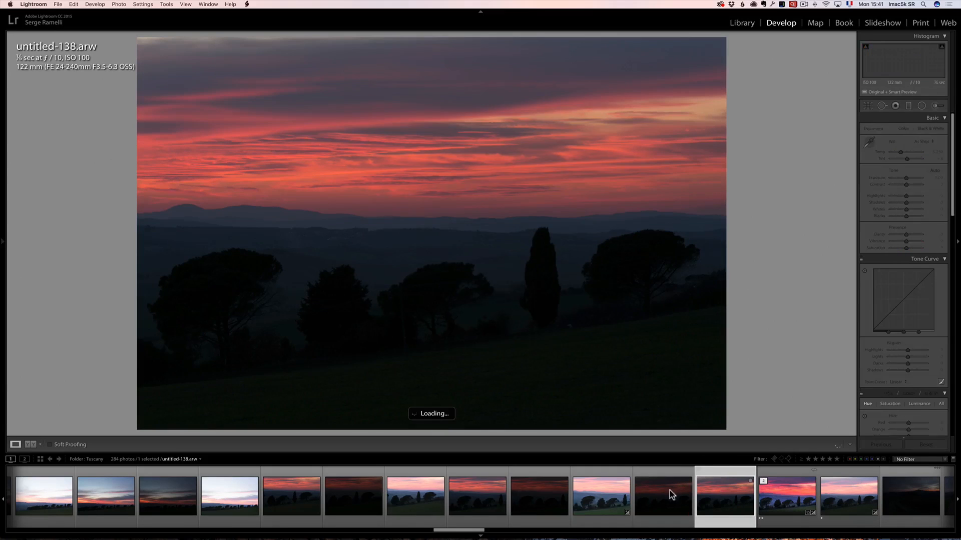
click(672, 494)
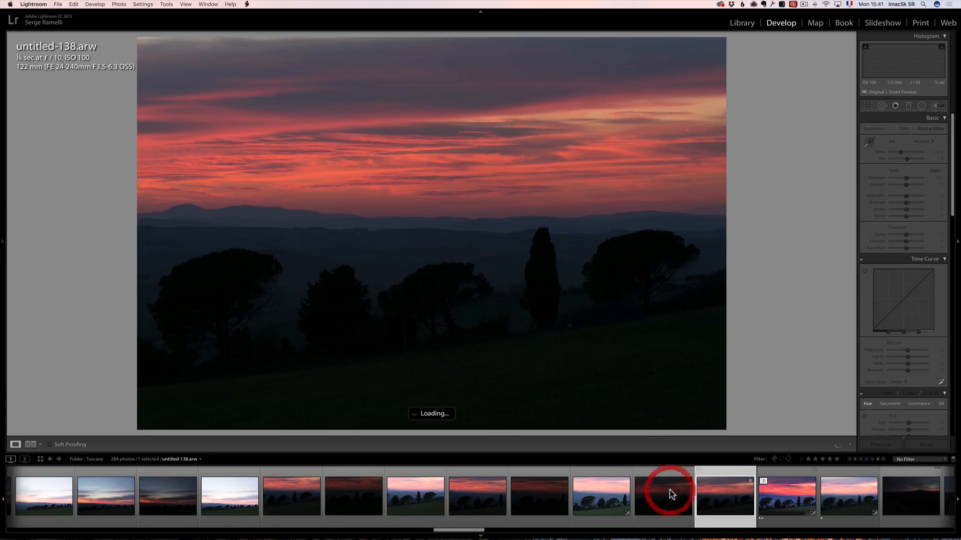
Step: Try the copied cypress sunset settings on untitled-139.arw with Exposure lowered to +0.20, and reset the photo
click(849, 501)
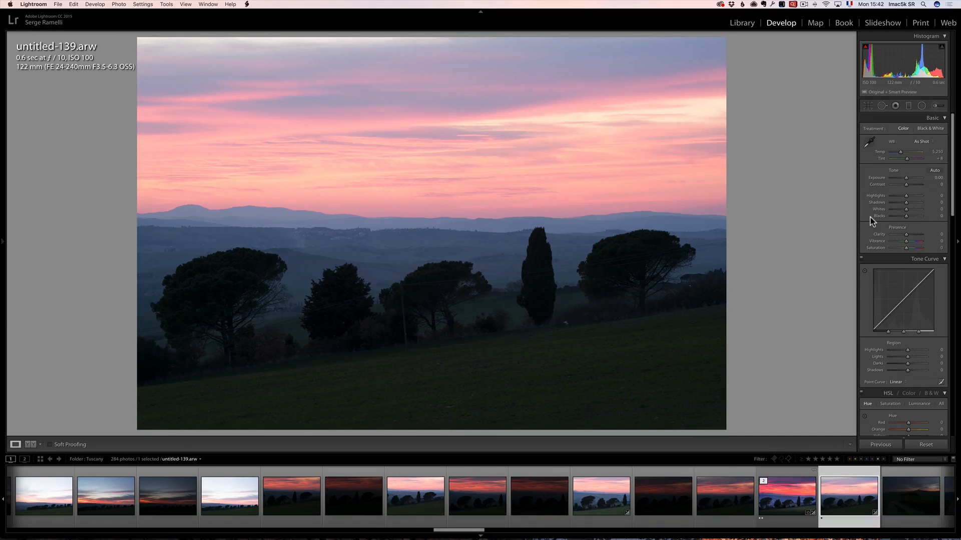
key(super+shift+v)
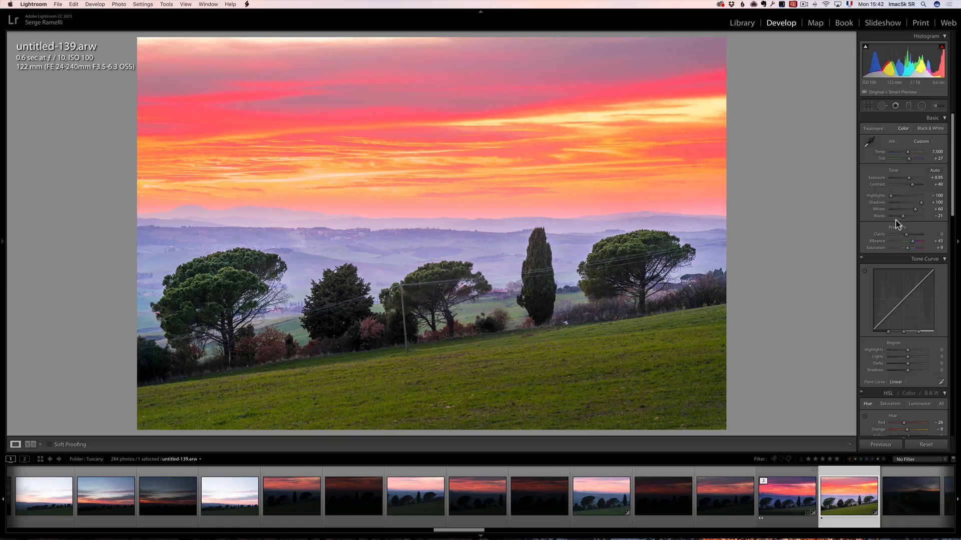
drag(908, 178, 906, 178)
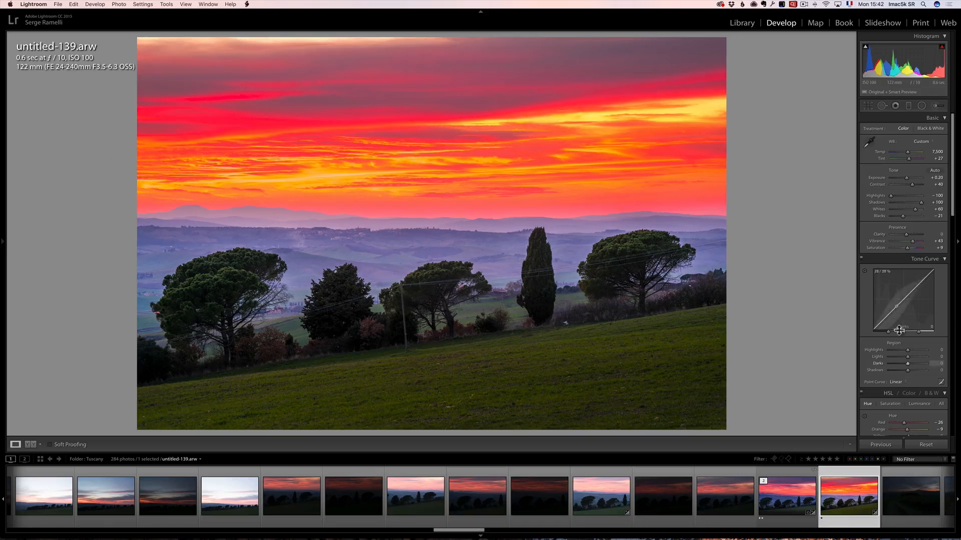
click(927, 444)
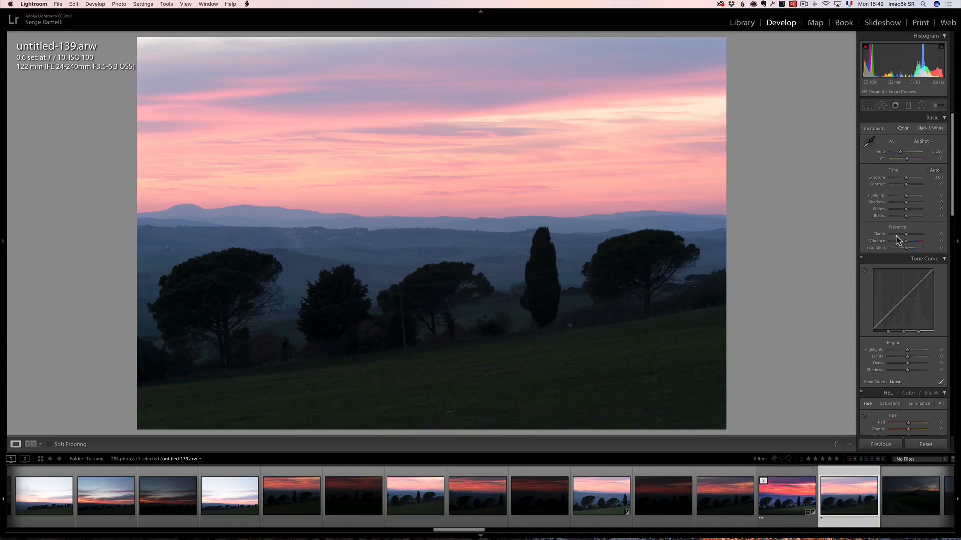
Step: Set Contrast +40, Highlights −100, Shadows +100, Whites +38 and Blacks −65, and compare Cloudy and Shade before choosing Daylight white balance
mouse_move(906, 203)
mouse_down()
mouse_move(929, 206)
mouse_move(891, 196)
mouse_move(897, 217)
mouse_move(911, 209)
mouse_move(911, 189)
mouse_up()
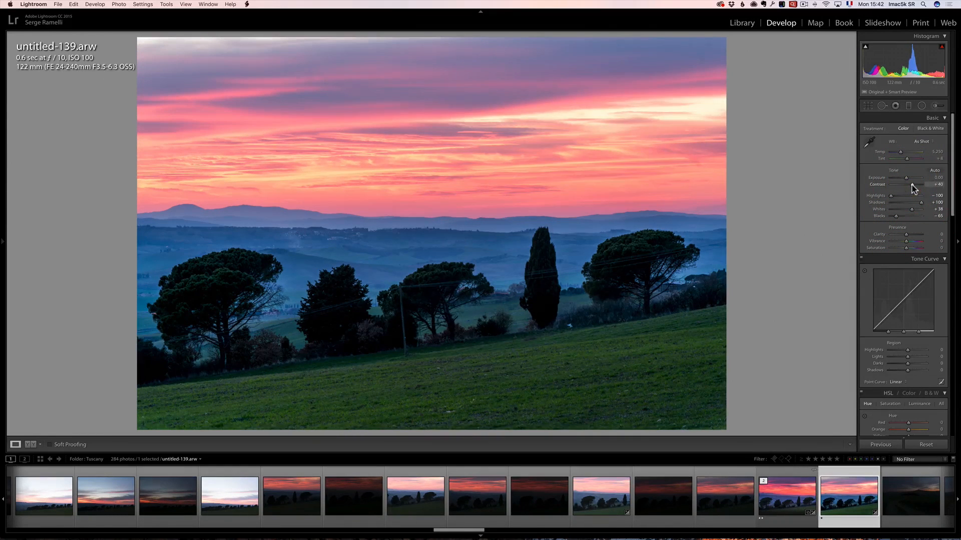
click(921, 142)
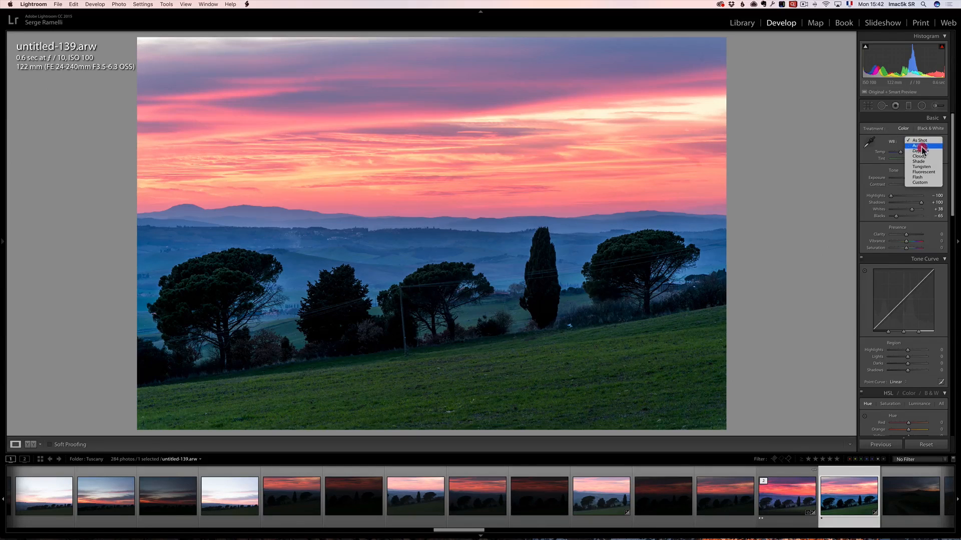
click(923, 156)
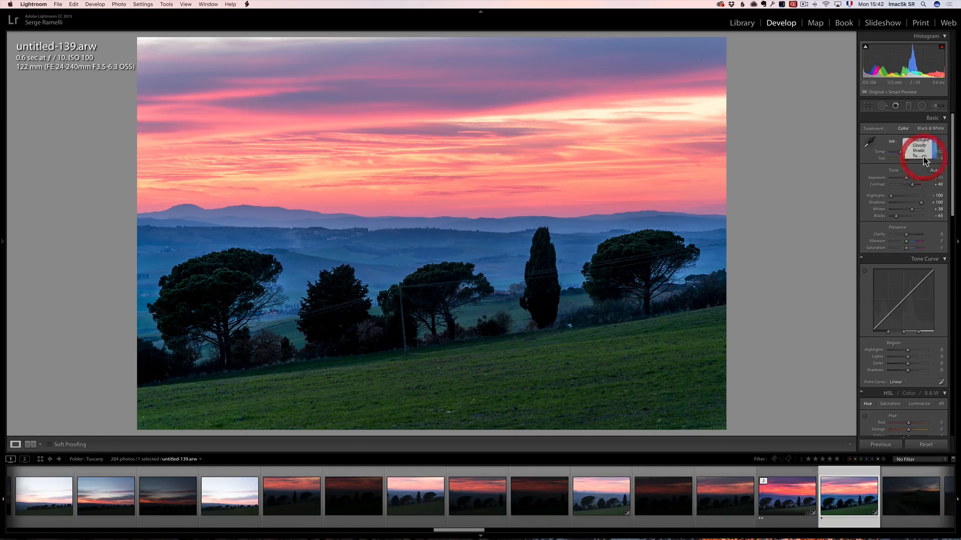
click(922, 142)
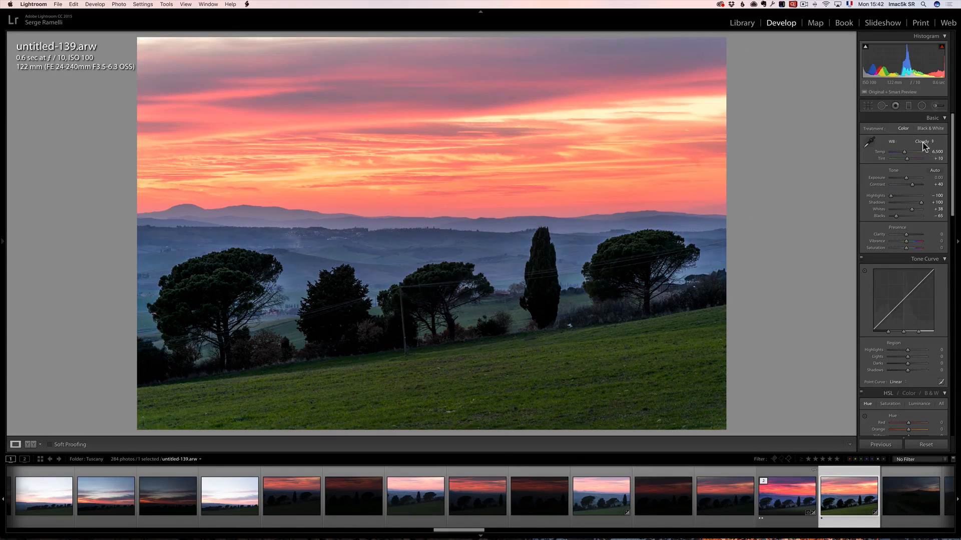
click(923, 146)
click(924, 142)
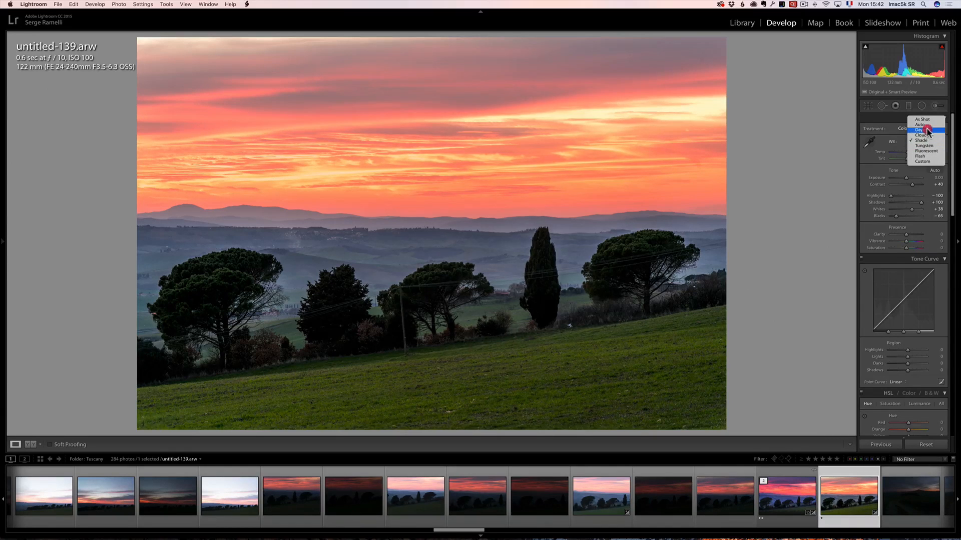
click(926, 128)
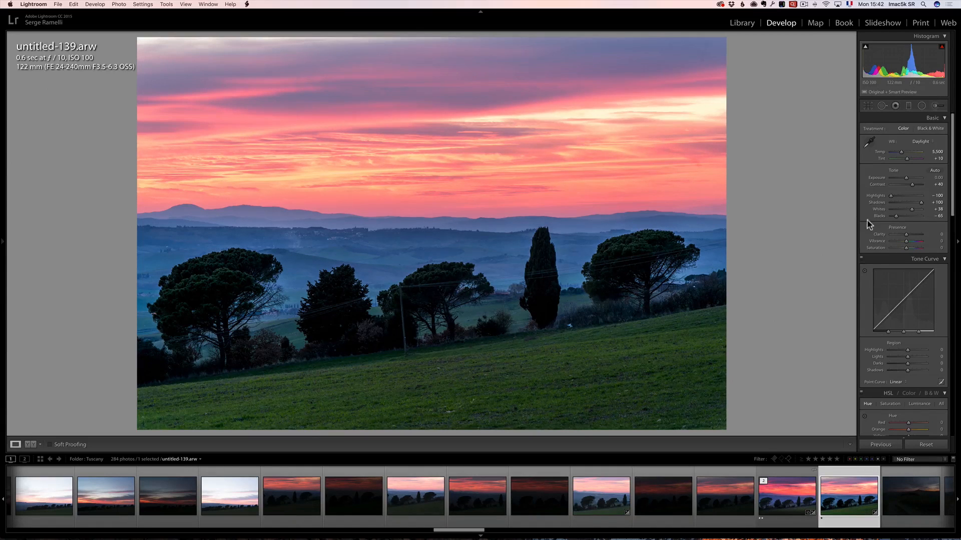
Step: Crop untitled-139.arw to a wider frame by trimming the upper sky and lower field, and rotate it slightly clockwise
click(867, 106)
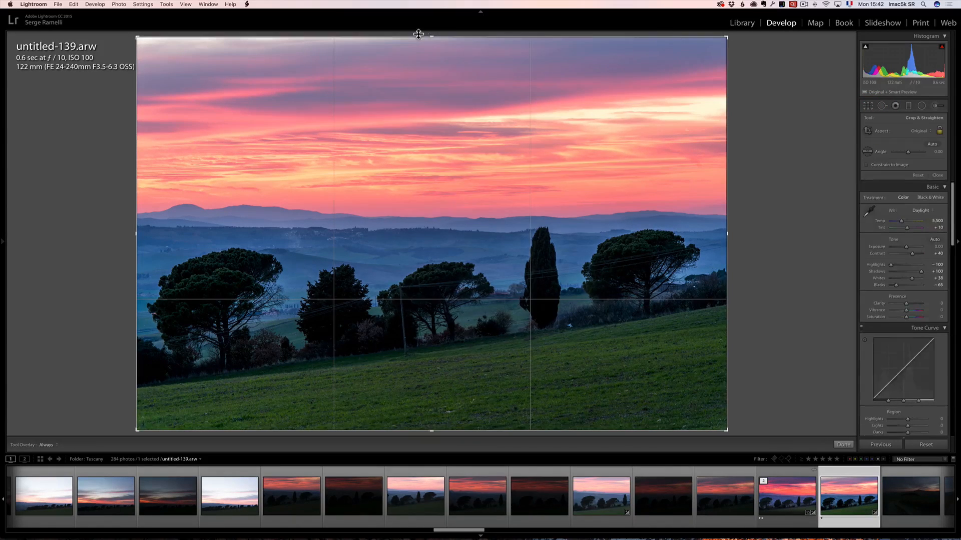
drag(432, 38, 426, 71)
drag(427, 394, 428, 382)
key(Return)
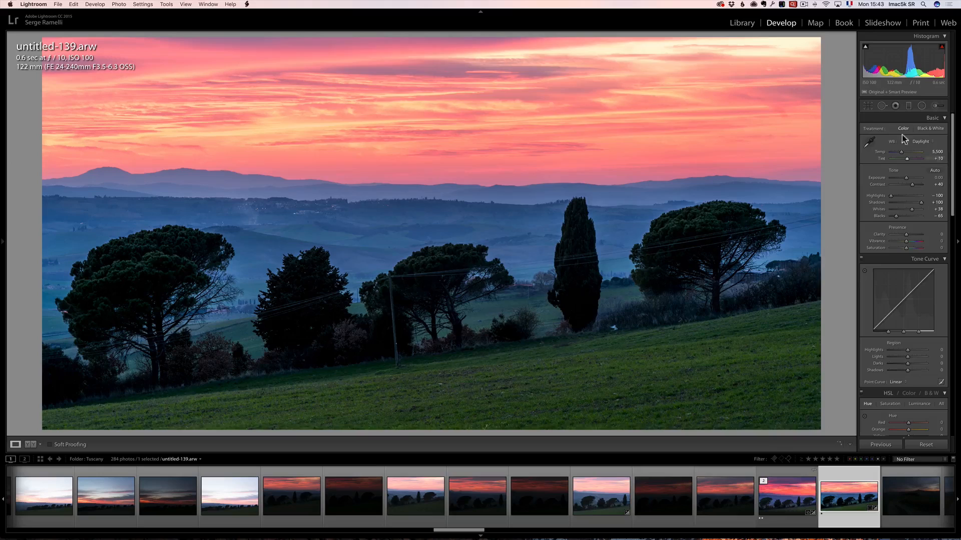
click(867, 106)
drag(750, 218, 755, 232)
key(Return)
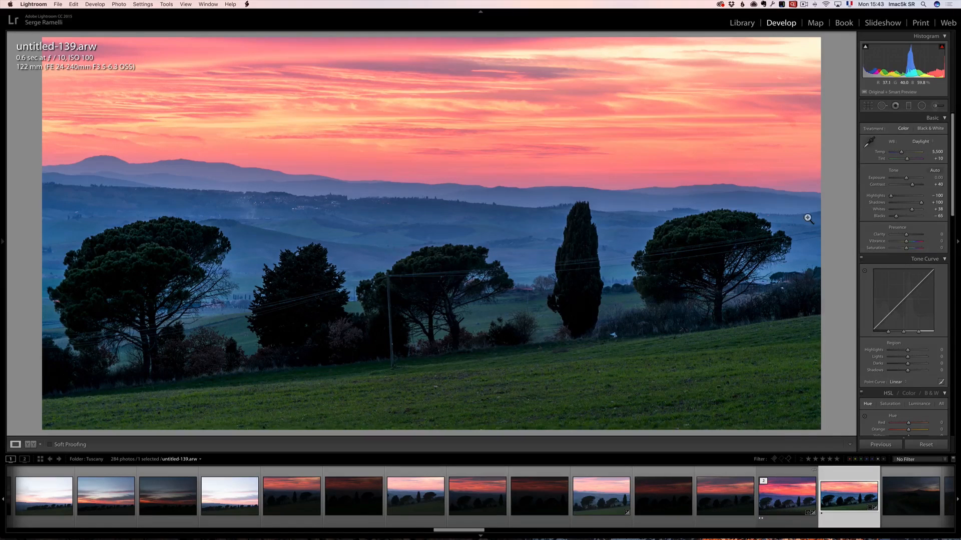
Step: Add a graduated filter over the sky at Exposure −0.42 and a tilted one over the field at Exposure −0.79
click(909, 106)
drag(459, 102, 457, 209)
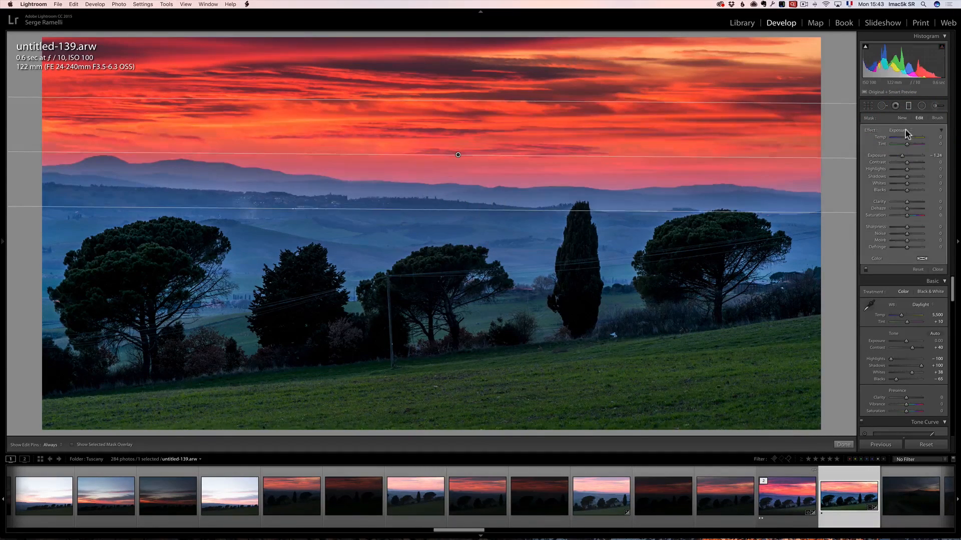
click(906, 131)
click(902, 140)
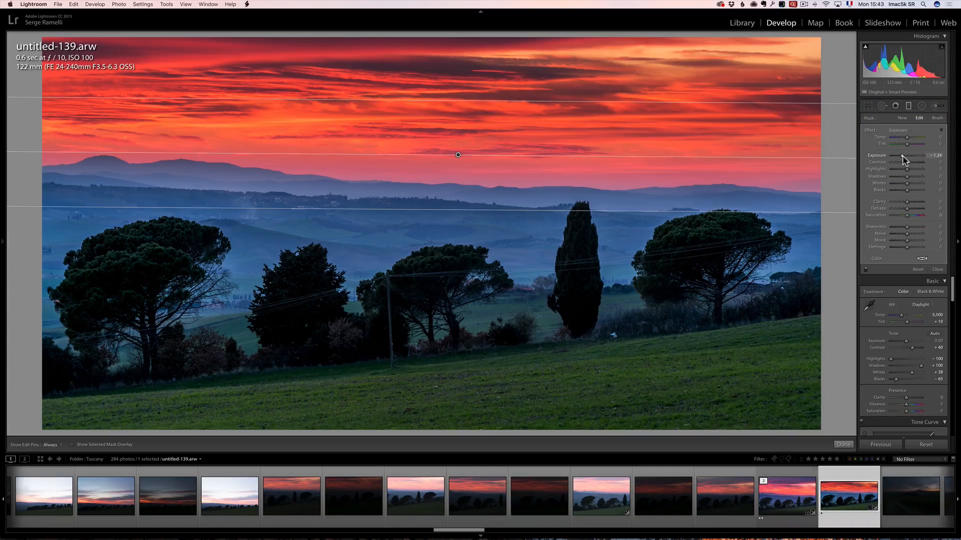
drag(904, 158, 908, 156)
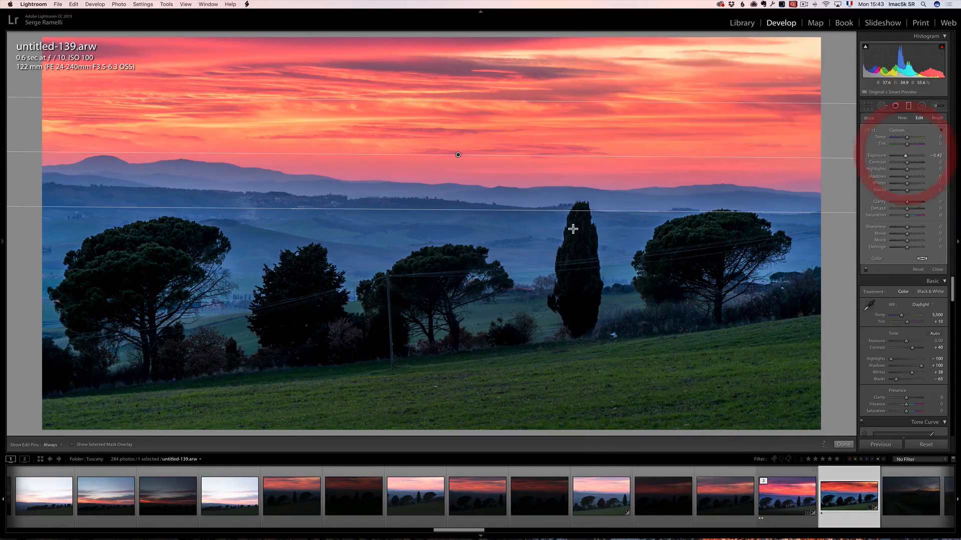
drag(459, 417, 455, 318)
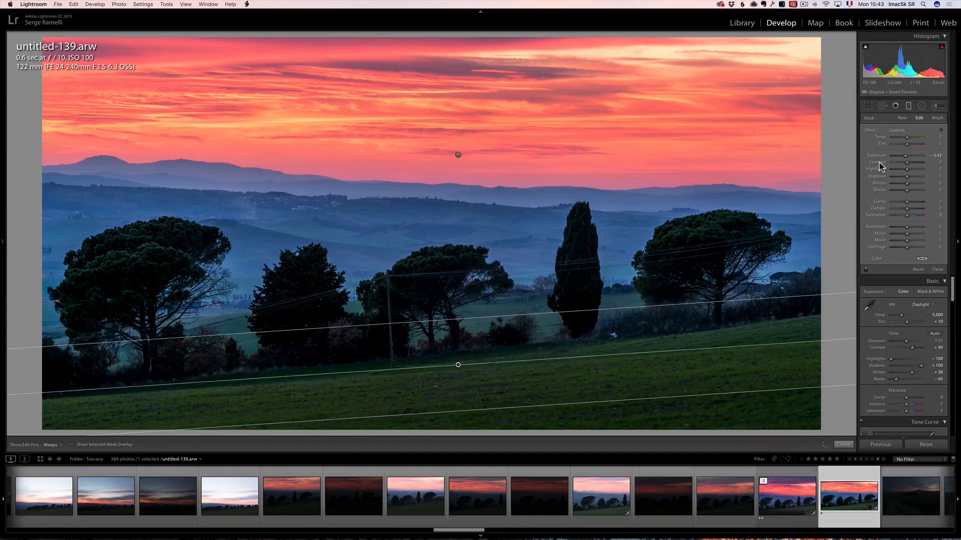
drag(907, 157, 906, 157)
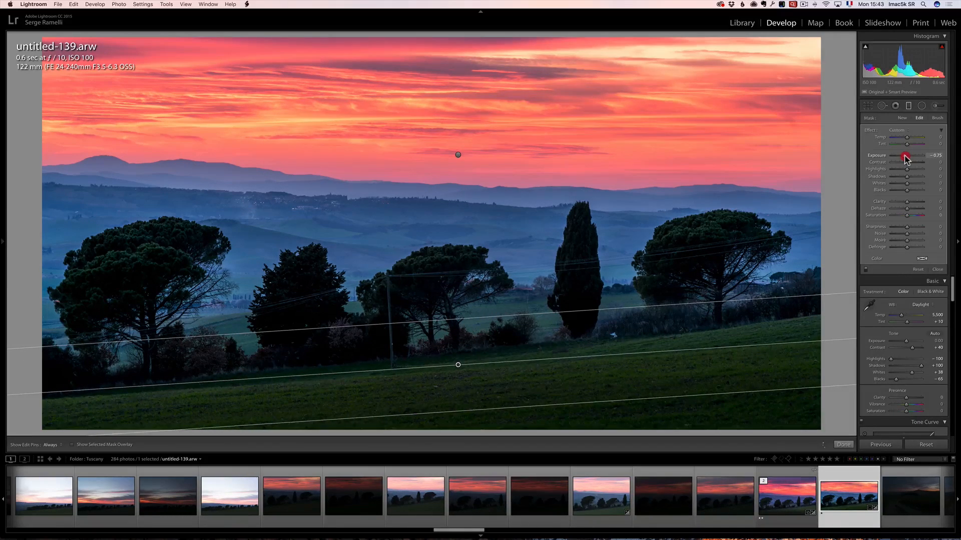
Step: Shift the sky's graduated filter slightly upward, finish the filters, and set the photo's Vibrance to −4
click(458, 154)
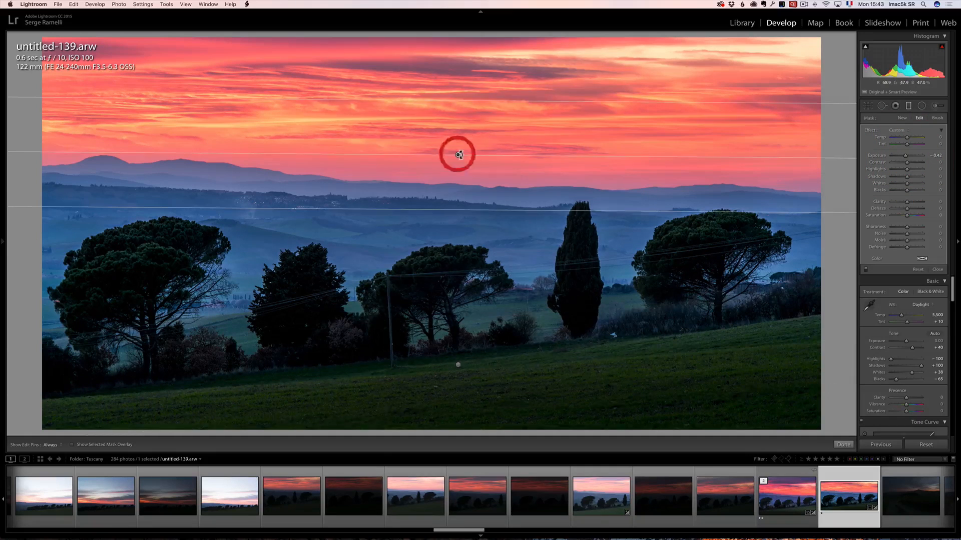
drag(458, 155, 457, 139)
click(457, 364)
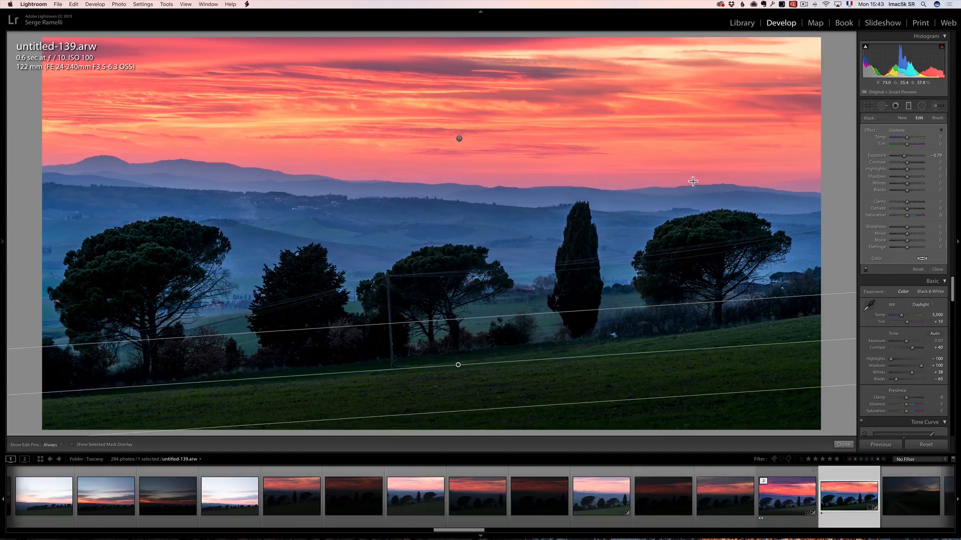
click(937, 269)
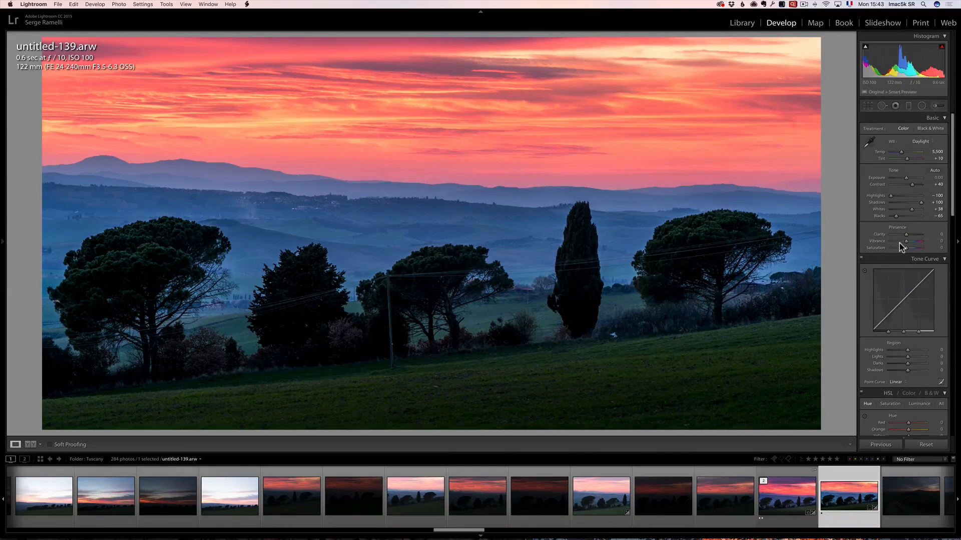
drag(907, 242, 904, 243)
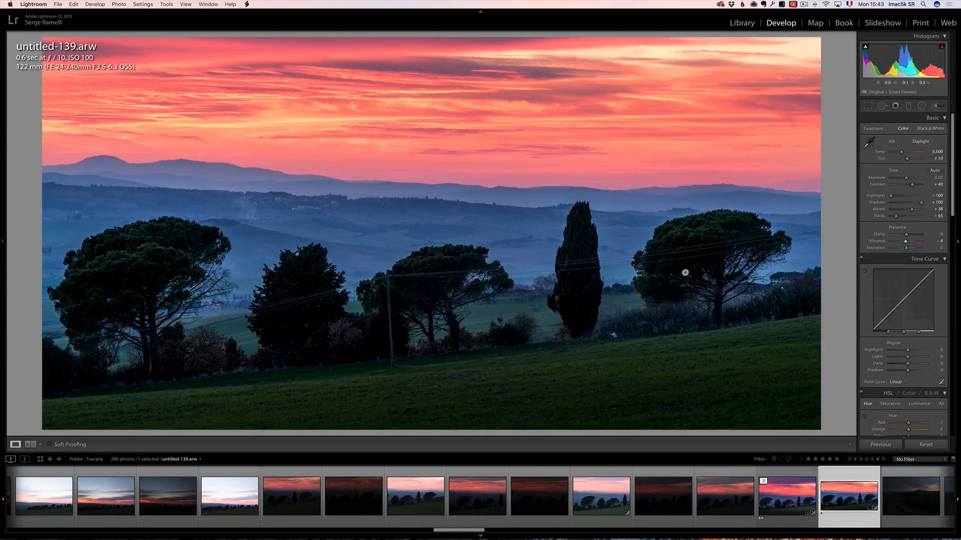
Step: Compare the finished Tuscany-3.tif with the new untitled-139.arw edit, and view the dirt-road shot untitled-142.arw
click(777, 498)
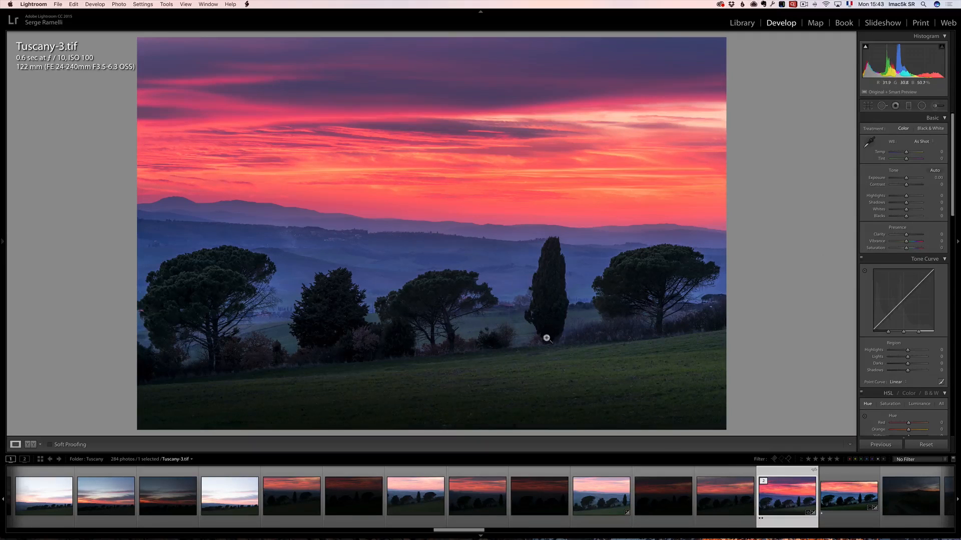
drag(480, 530, 498, 532)
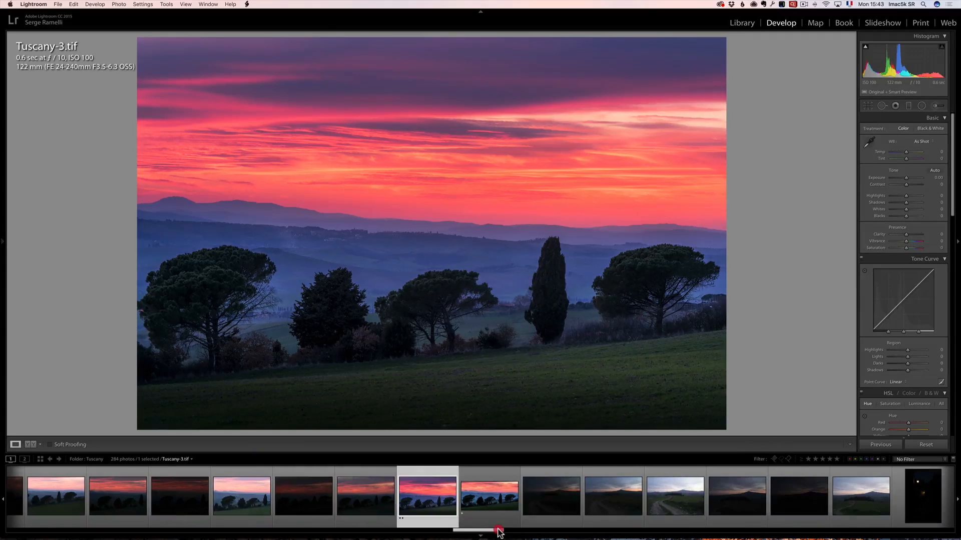
click(488, 502)
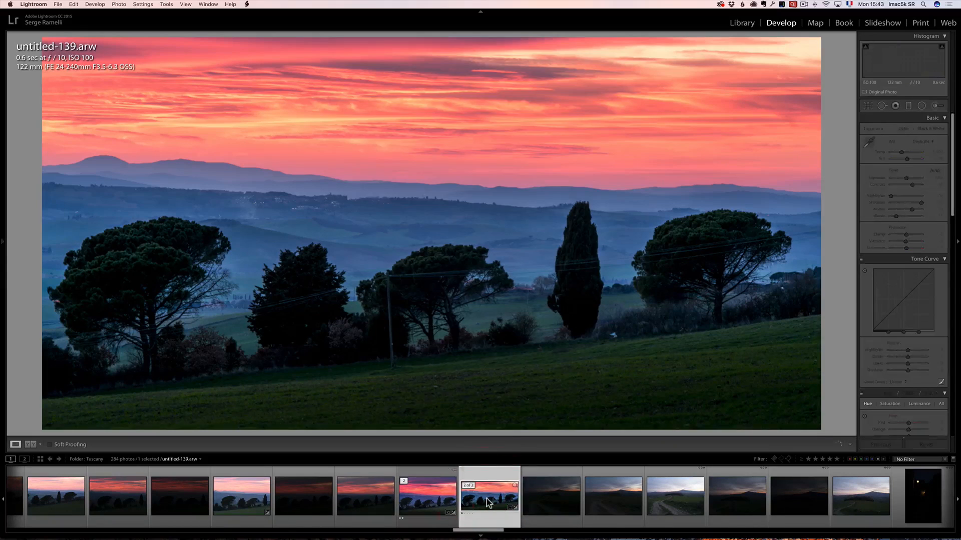
click(431, 496)
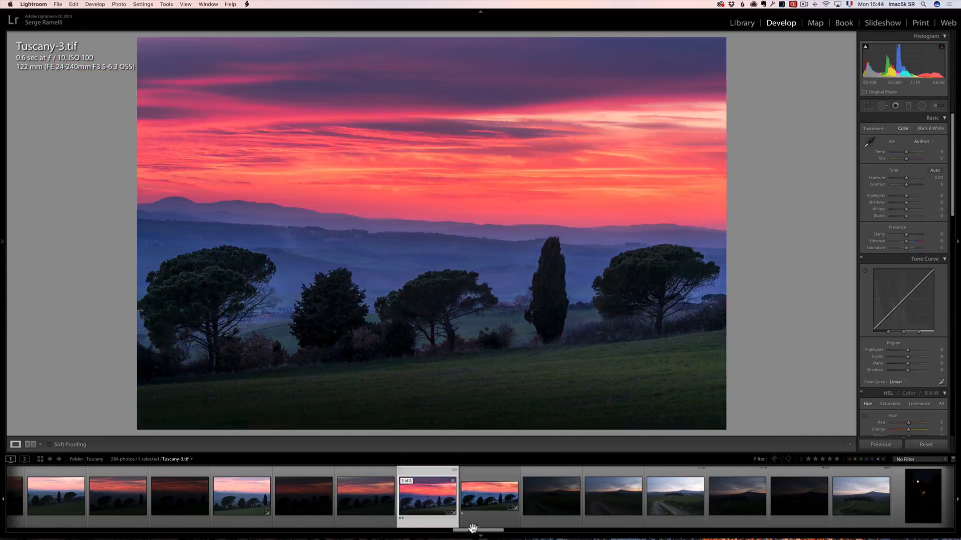
drag(484, 530, 505, 531)
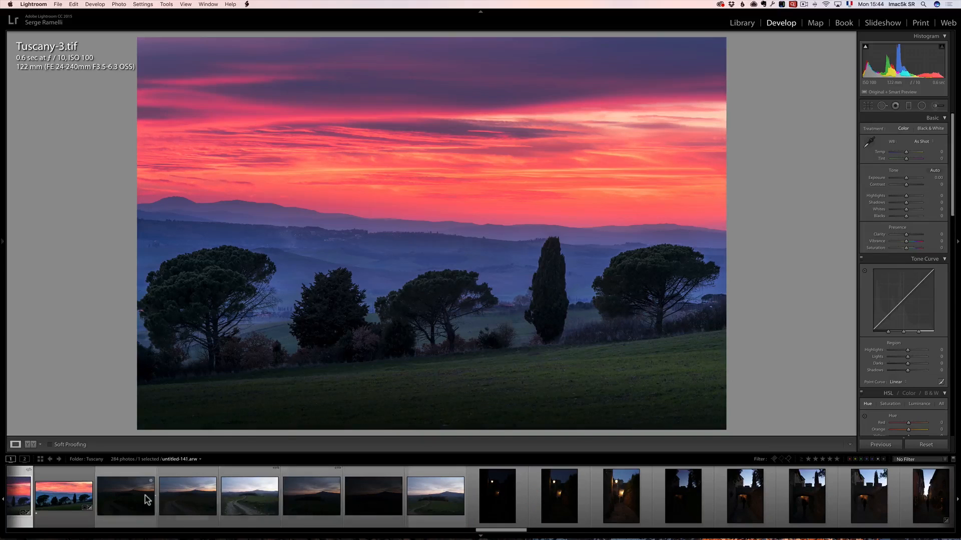
click(244, 492)
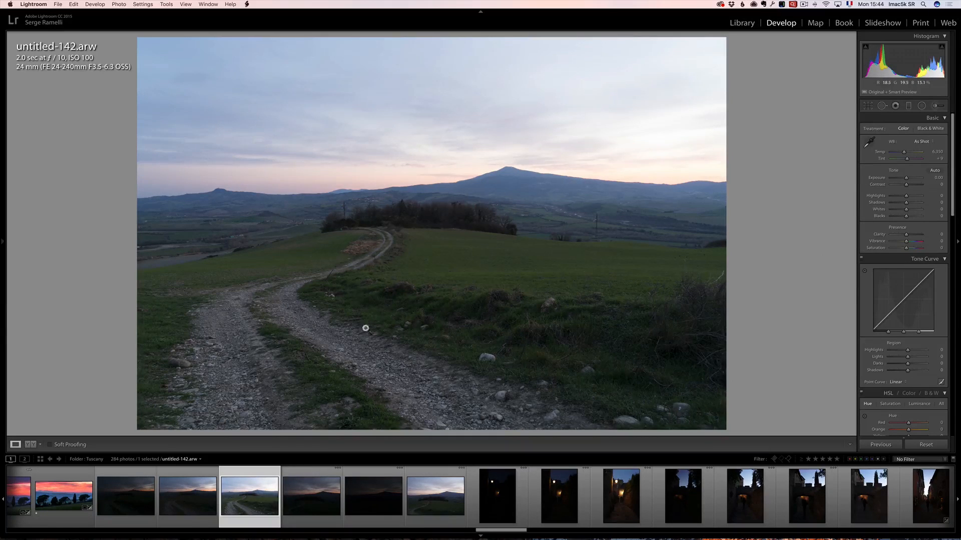
Step: Filter the folder to photos rated one star and higher, and compare Tuscany-2.arw with Tuscany-3.tif, viewing the latter full screen
mouse_move(499, 530)
mouse_down()
mouse_move(407, 530)
mouse_move(465, 529)
mouse_up()
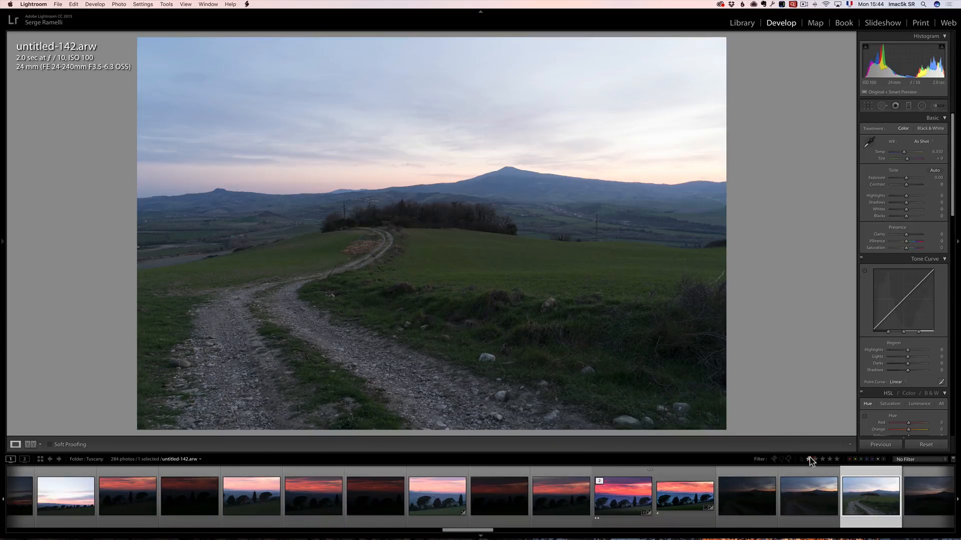
click(811, 461)
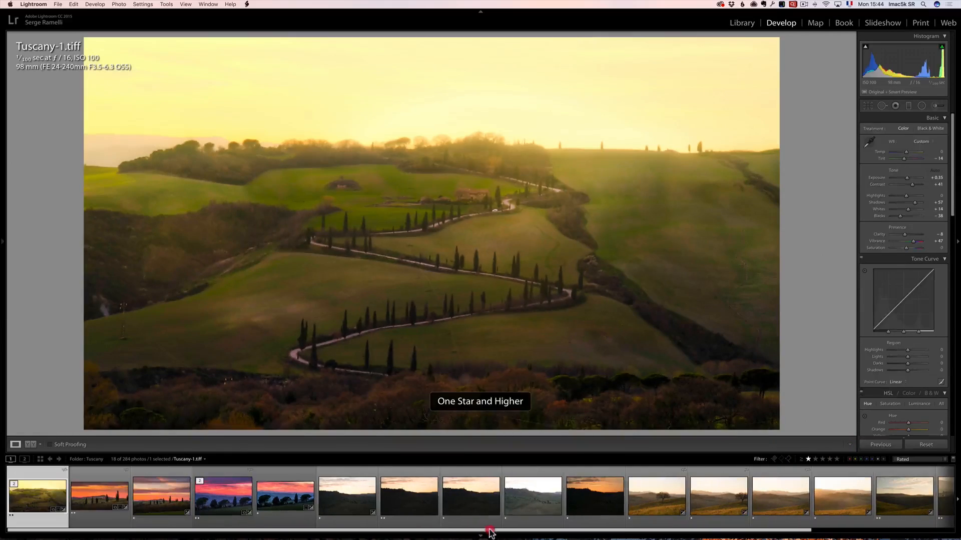
click(100, 497)
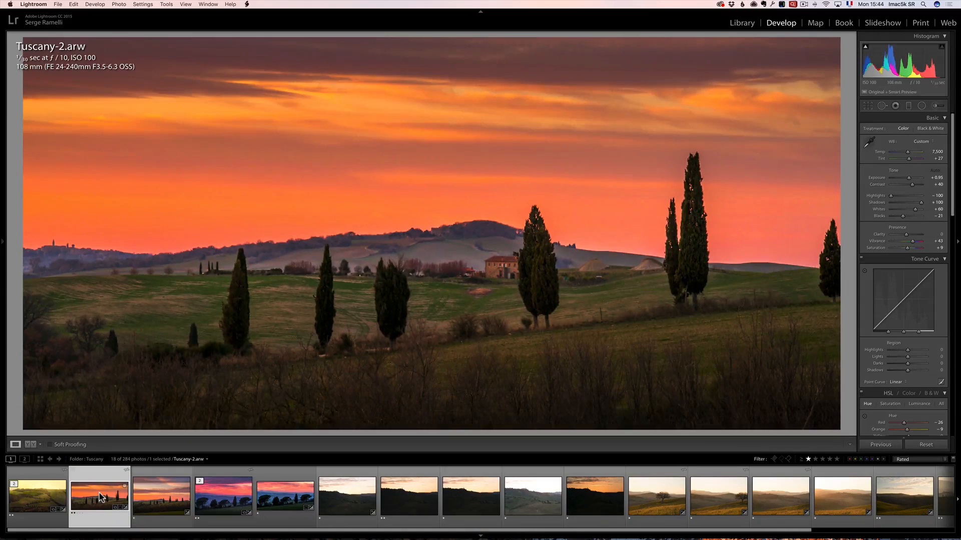
click(220, 497)
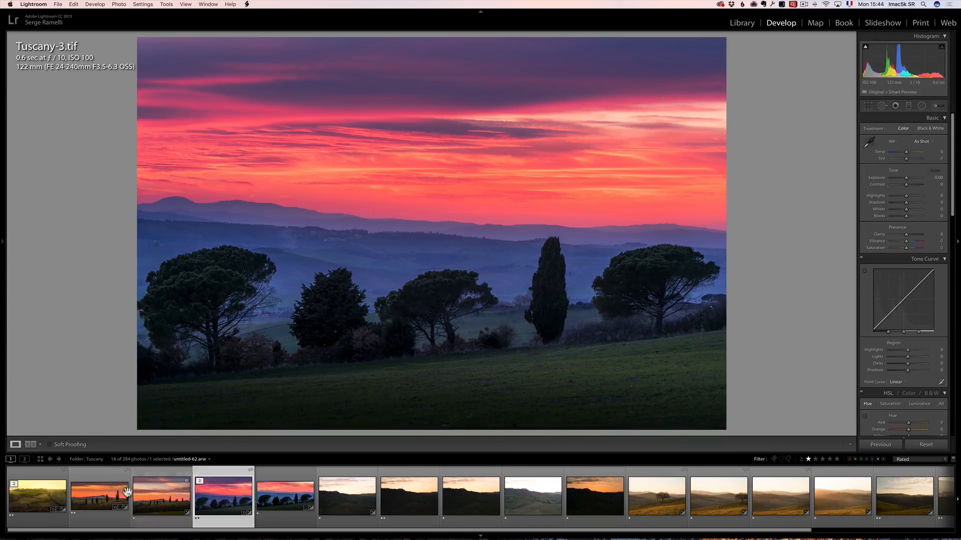
key(f)
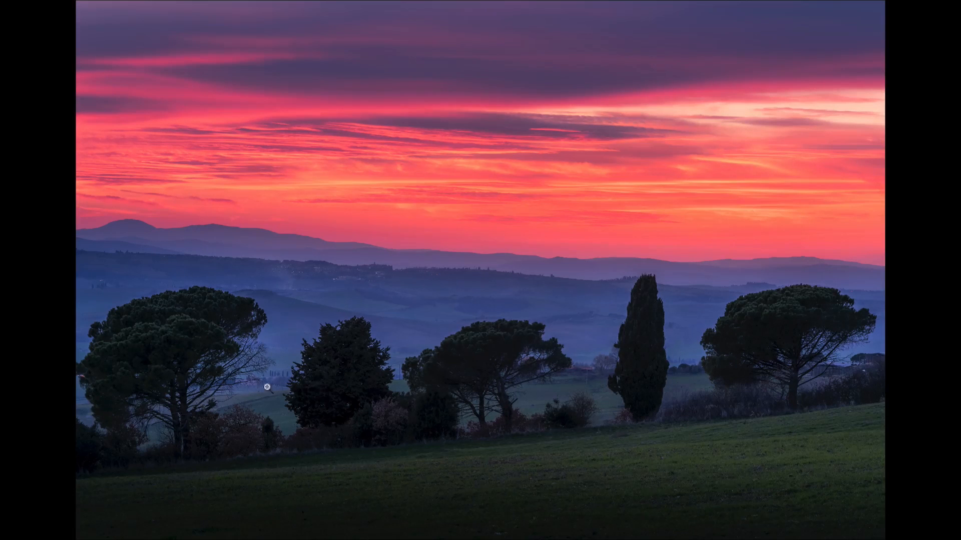
key(f)
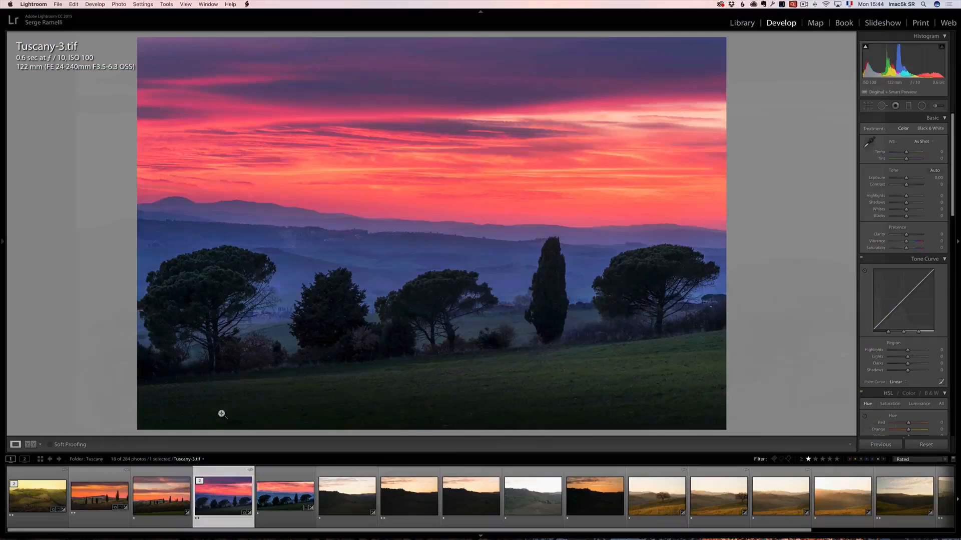
click(106, 496)
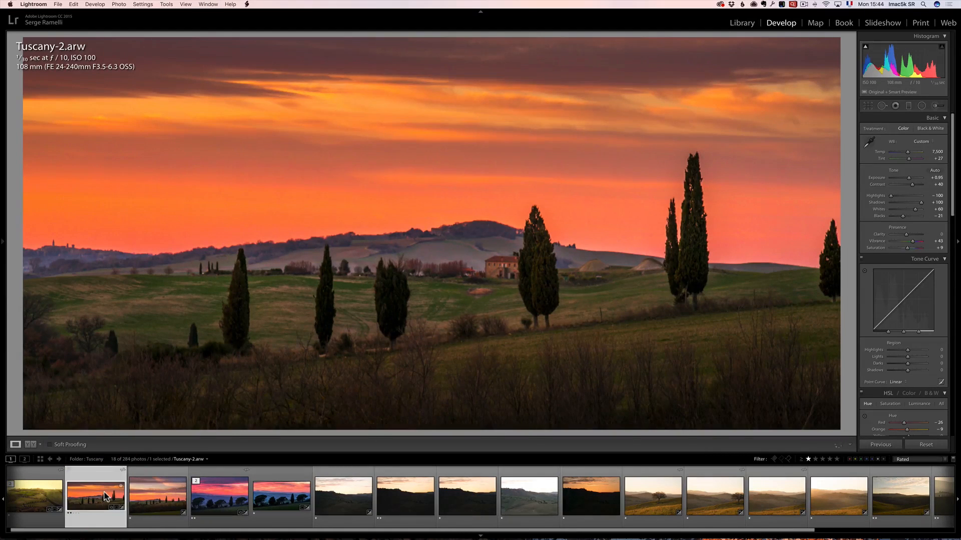
Step: Crop the right side of Tuscany-2.arw to exclude the cypress at the edge, checking the photo full screen
key(f)
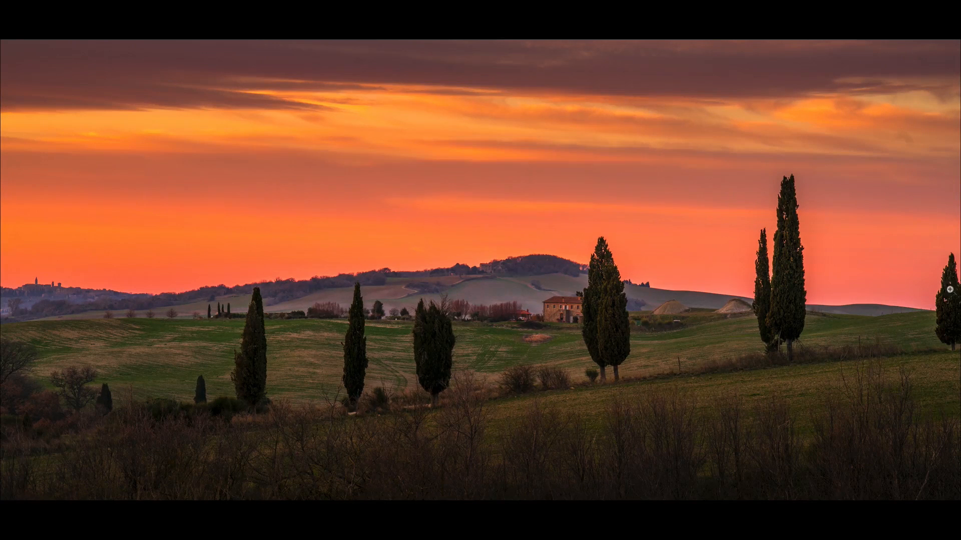
key(f)
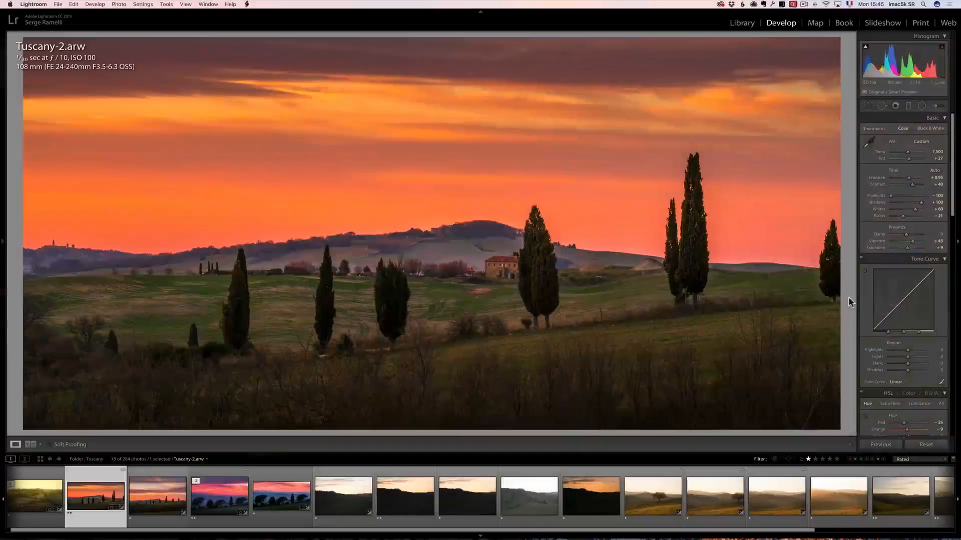
click(868, 106)
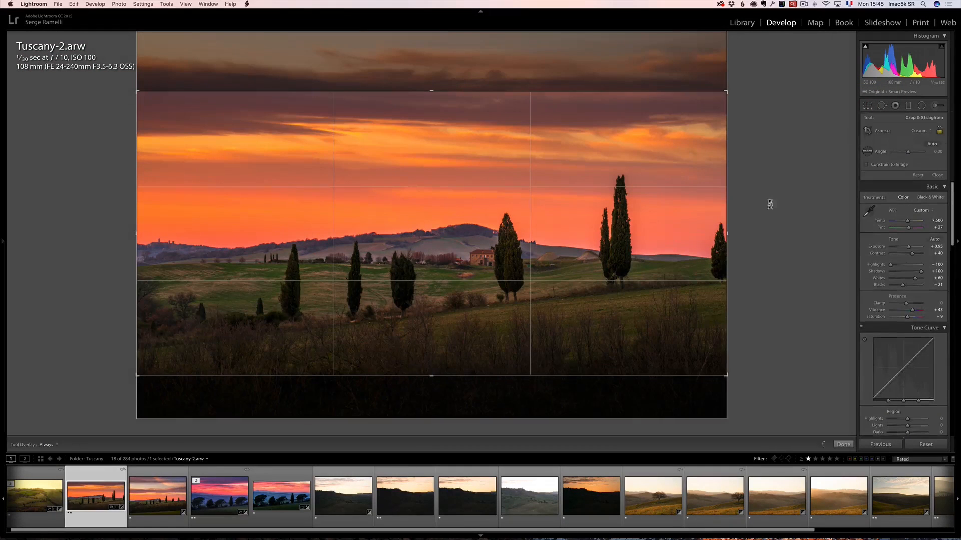
drag(727, 234, 714, 233)
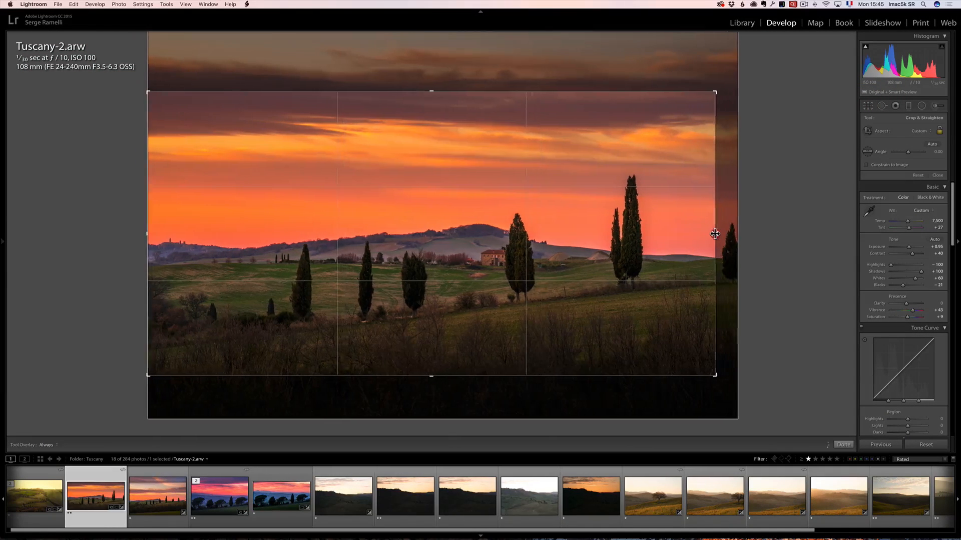
key(Return)
key(f)
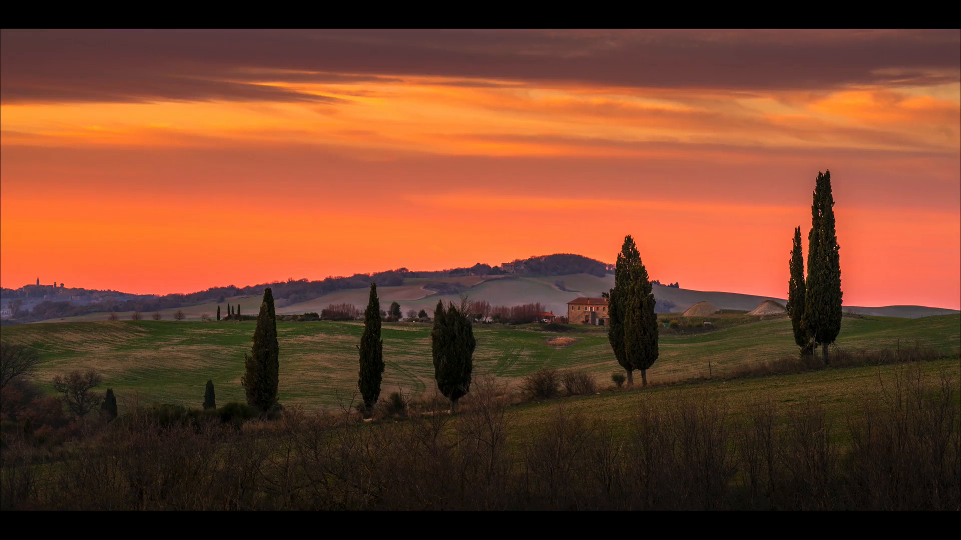
key(f)
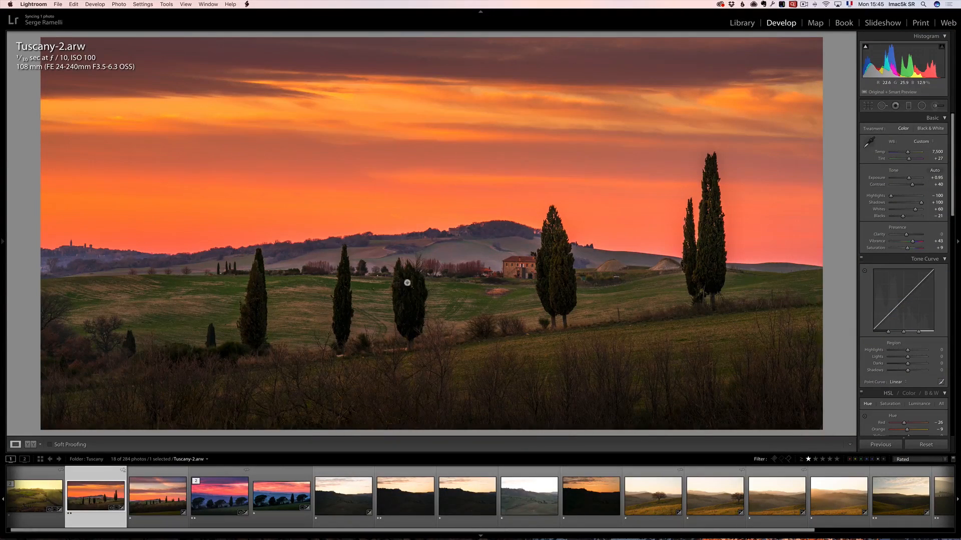
Step: Open untitled-11-2.arw and turn off the star-rating filter to show all photos of the Tuscany folder around it
click(545, 530)
drag(545, 531, 590, 530)
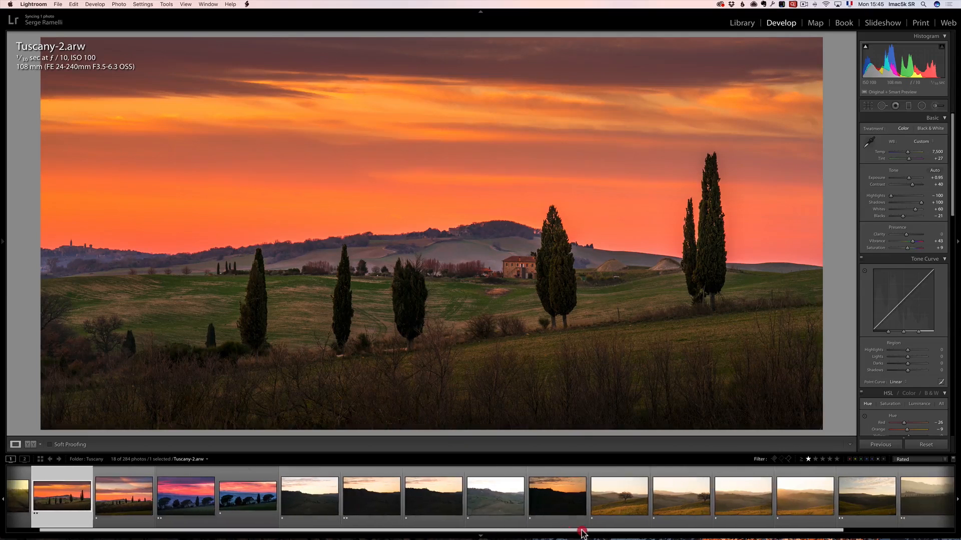
click(299, 494)
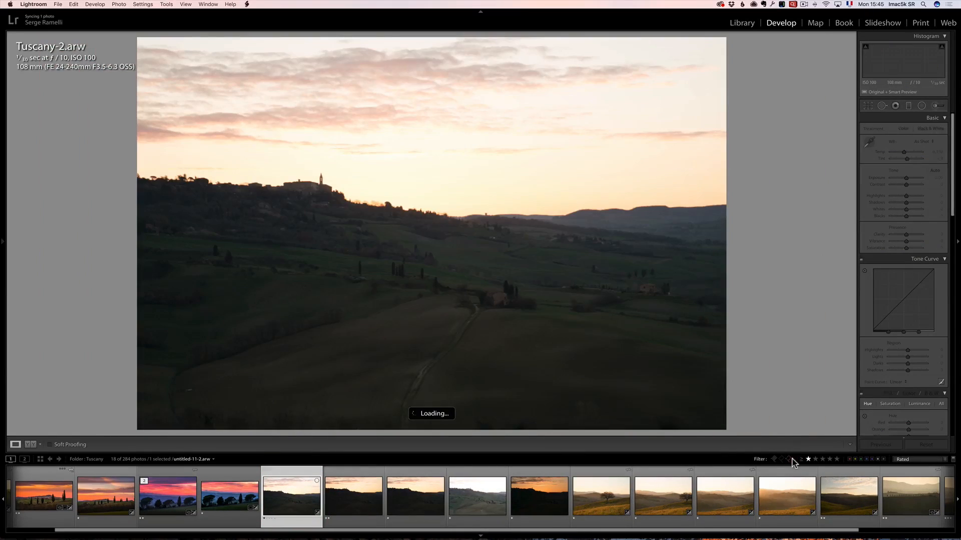
click(792, 460)
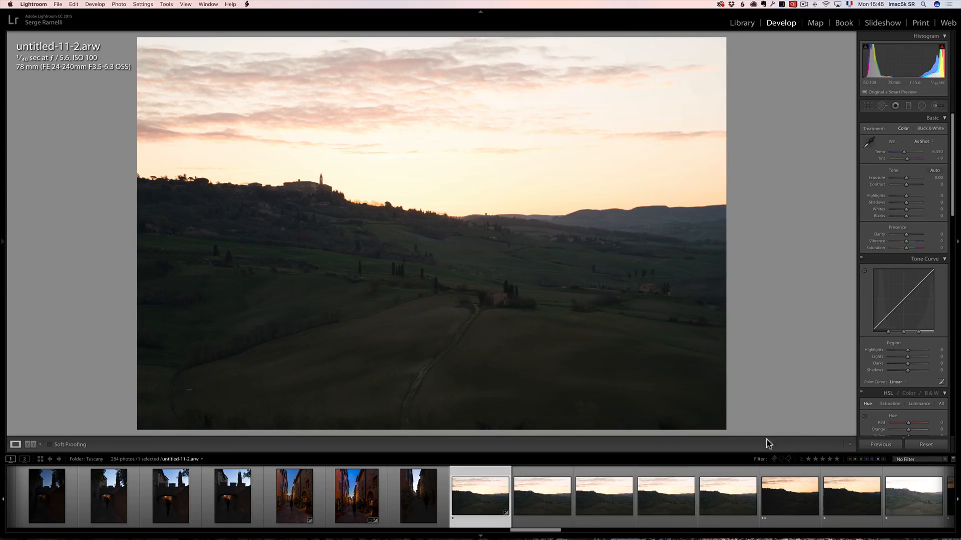
drag(545, 529, 550, 531)
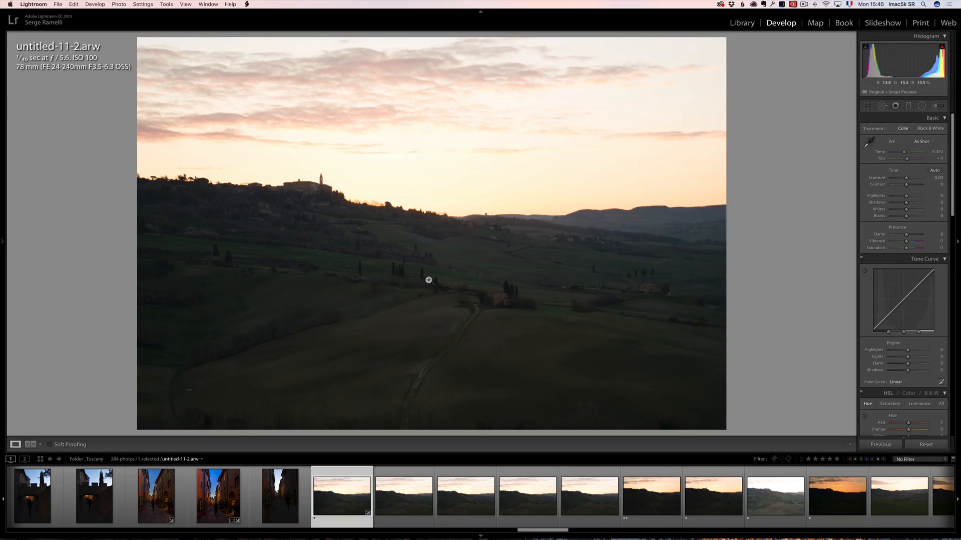
Step: View untitled-16-HDR.dng and its bracketed source exposures untitled-16.arw, untitled-17-2.arw and untitled-18-2.arw one by one
click(642, 499)
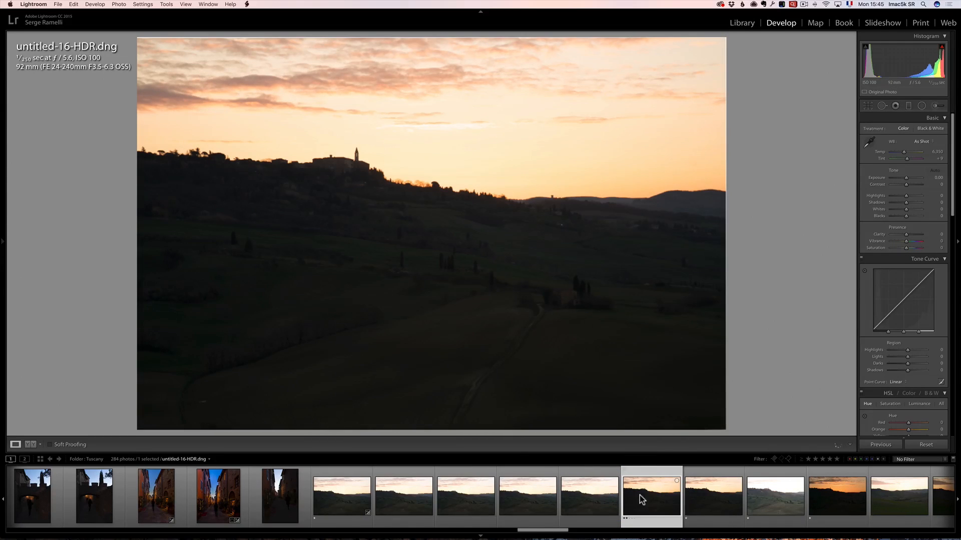
click(713, 503)
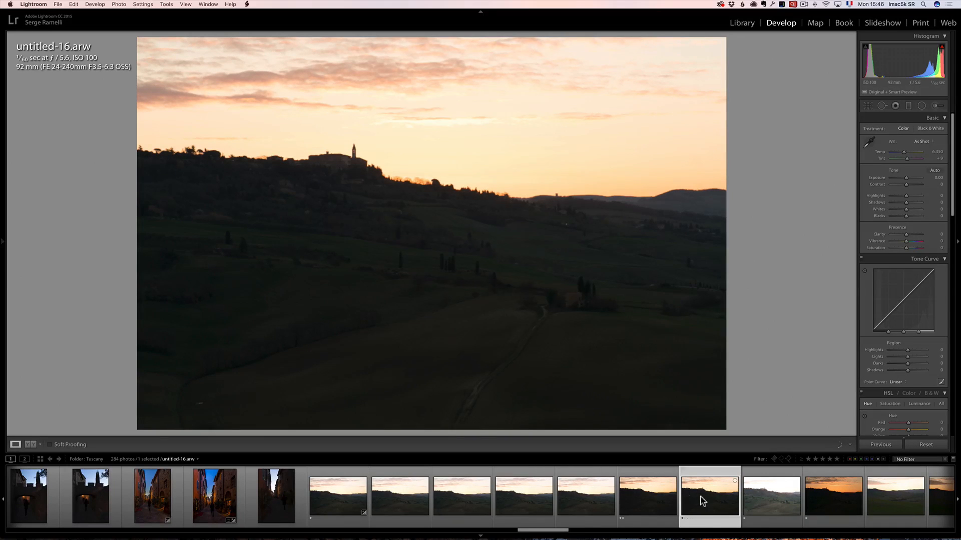
click(764, 502)
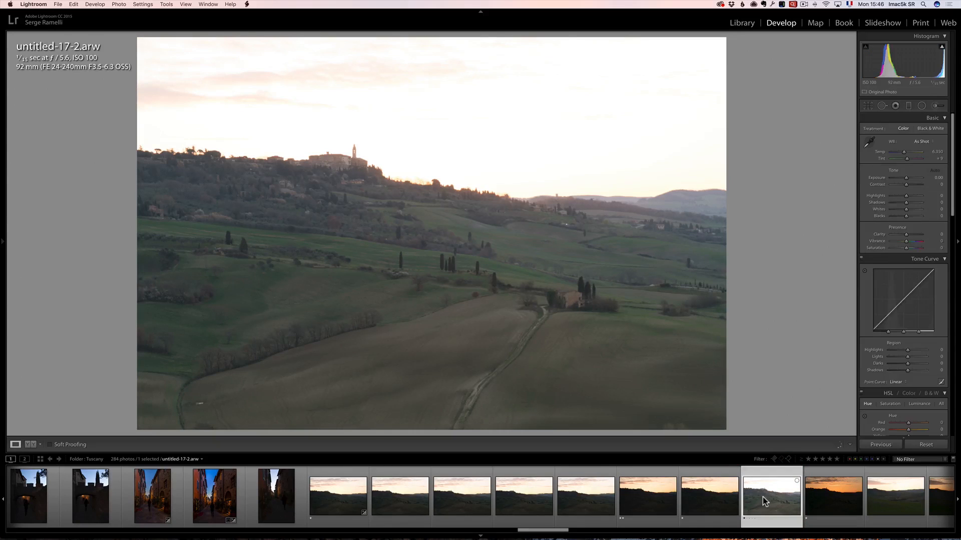
click(834, 499)
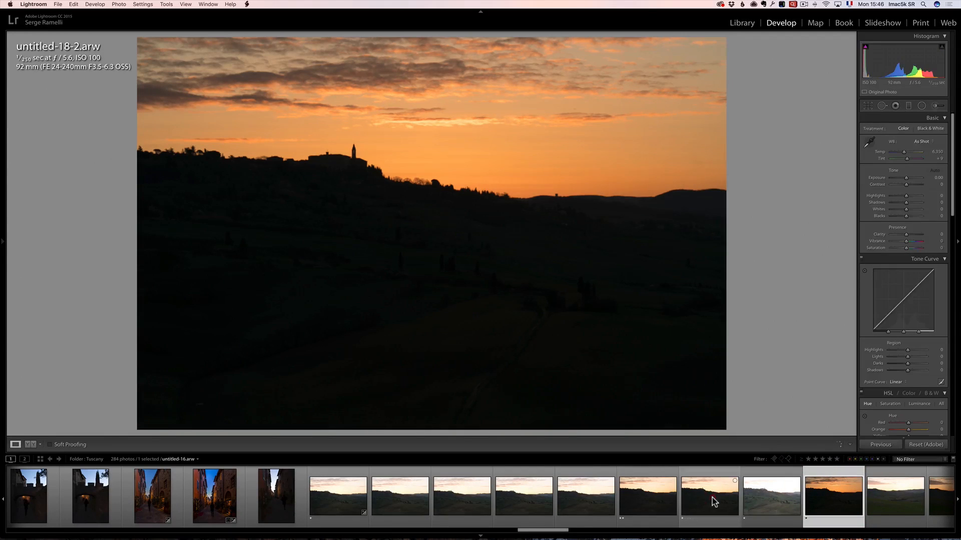
Step: Try an HDR merge of untitled-16.arw, untitled-17-2.arw and untitled-18-2.arw with Auto Align on and Deghost Amount None
shift+click(710, 499)
right_click(709, 499)
mouse_move(740, 376)
click(811, 378)
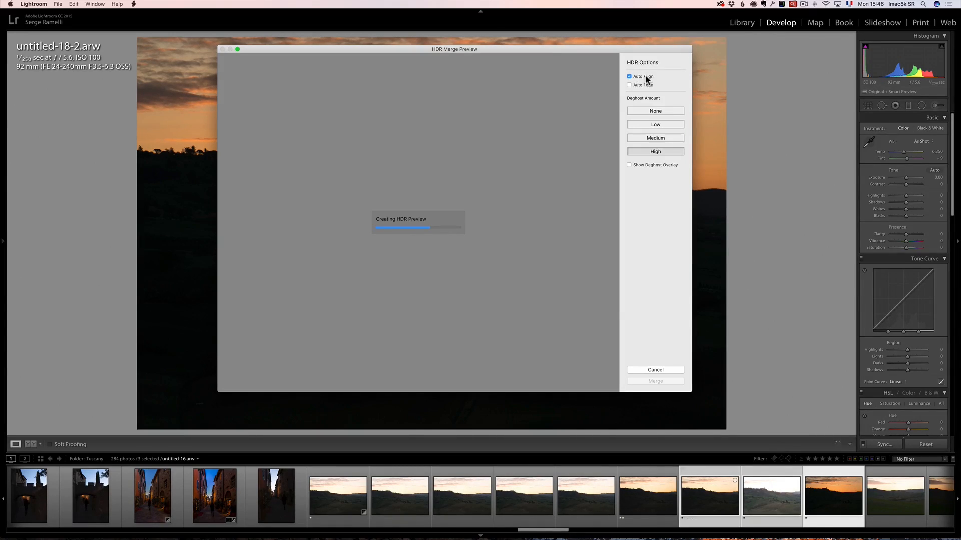
click(651, 111)
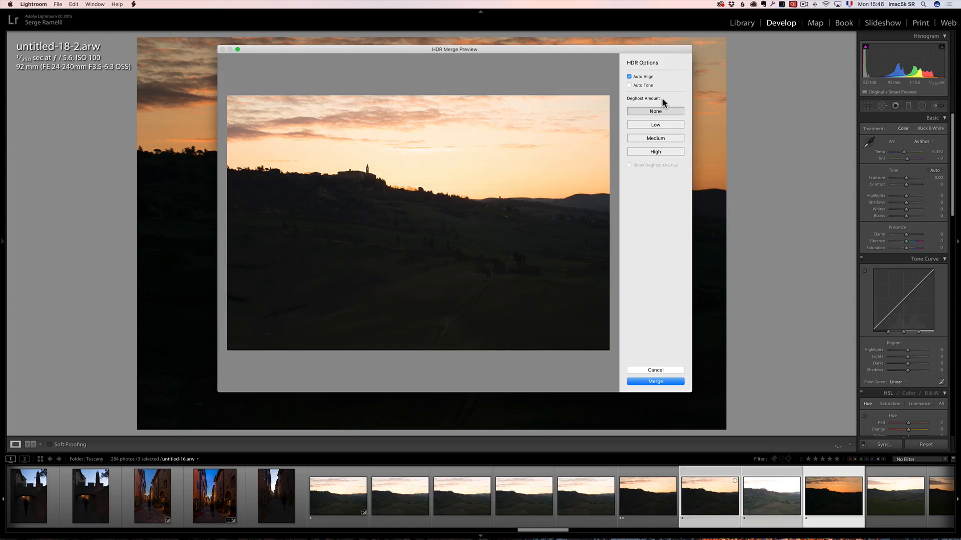
click(655, 382)
Step: Open untitled-16-HDR.dng, set Shadows to +100, and inspect the detail in the valley up close
click(644, 496)
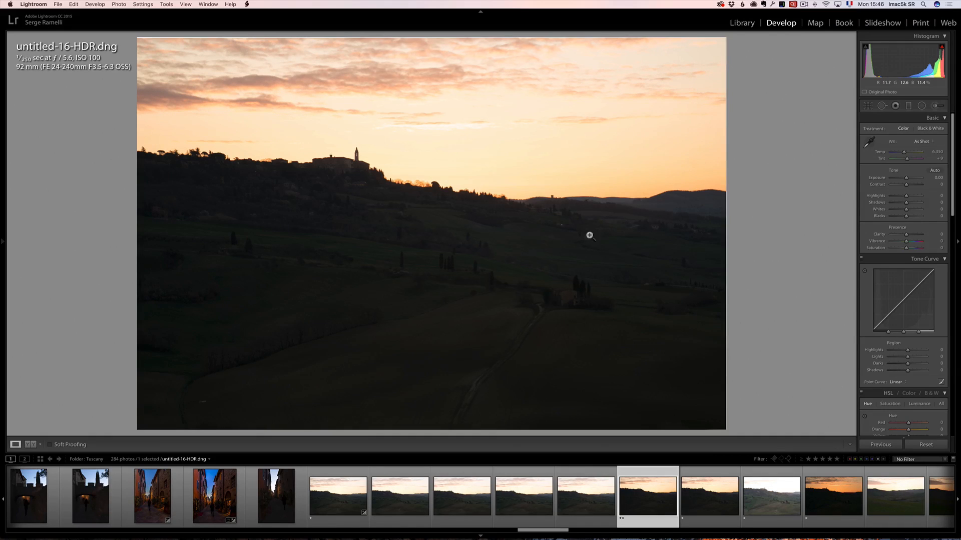
drag(910, 203, 926, 204)
scroll(928, 206, down, 1)
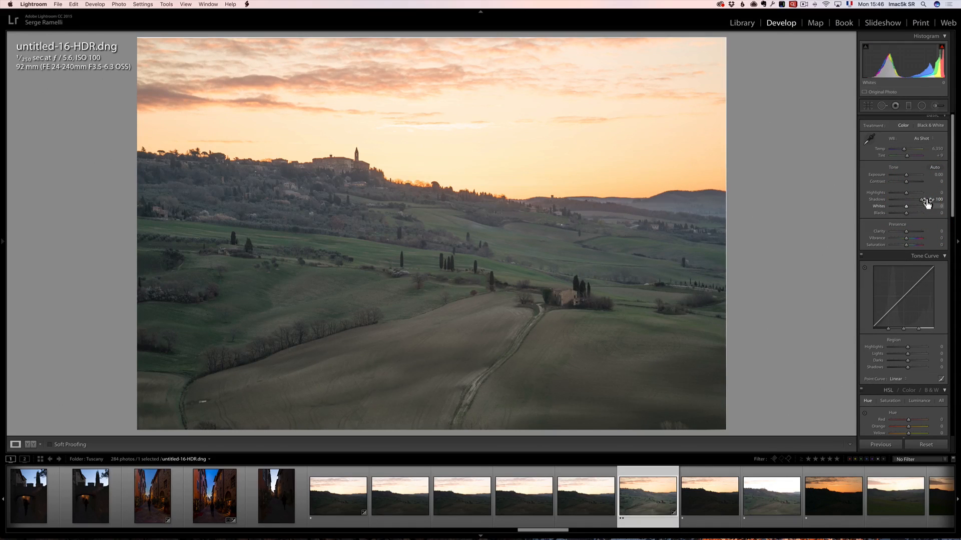
click(648, 242)
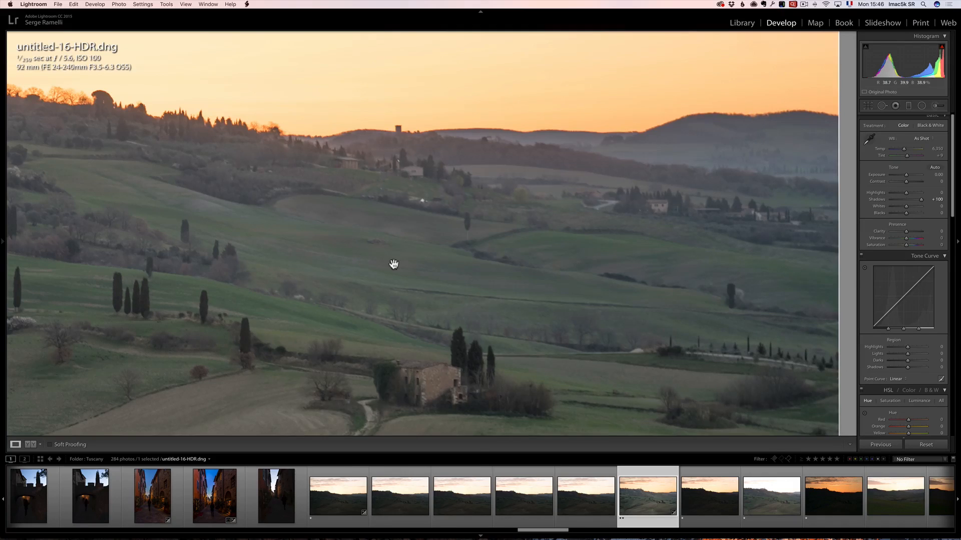
drag(392, 264, 536, 232)
click(453, 238)
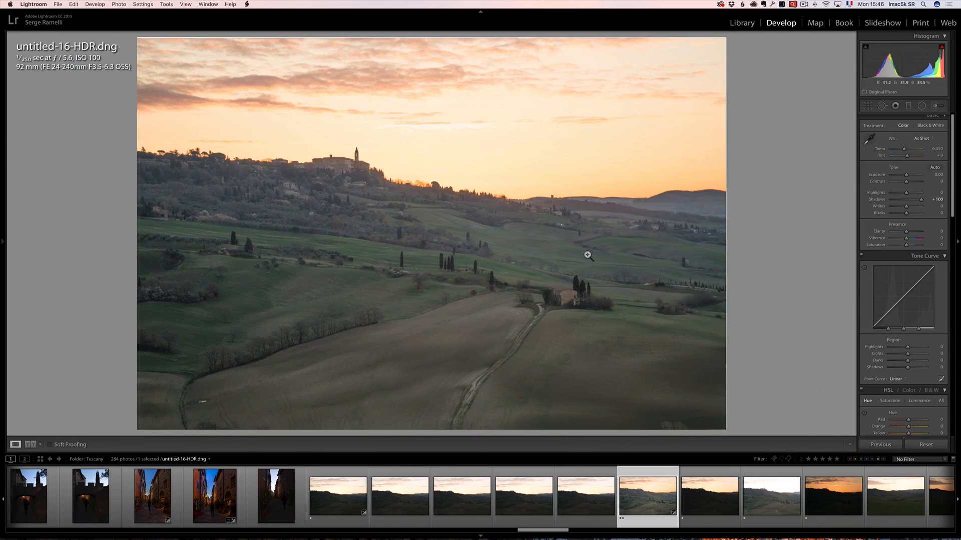
Step: Set Highlights to −100, Whites to +27 and Blacks to −57, and try Tint at −40 before resetting it
drag(898, 193, 911, 208)
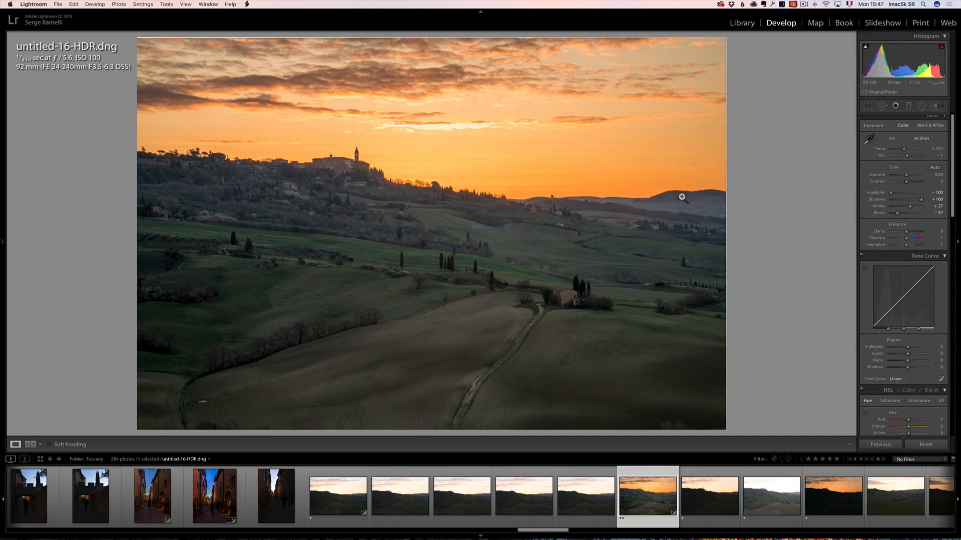
drag(907, 159, 902, 158)
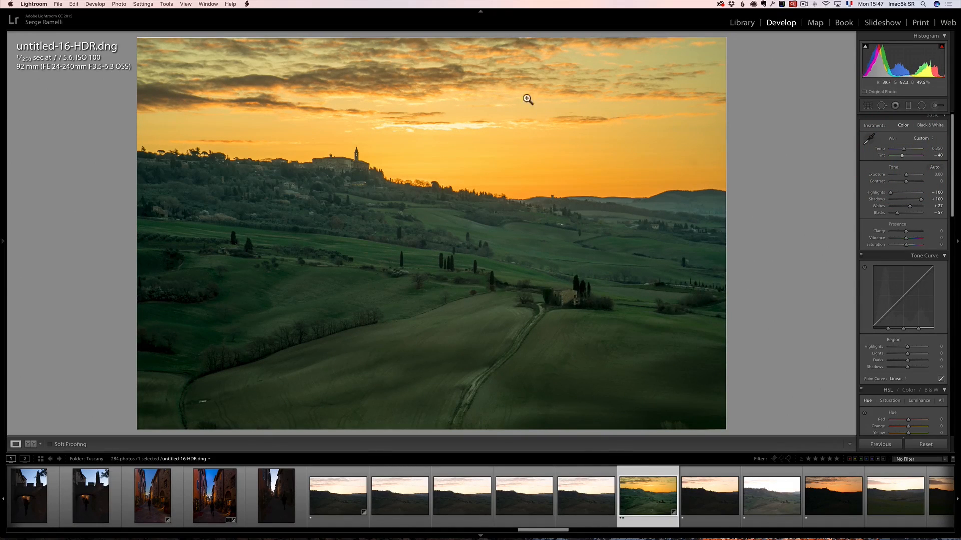
double_click(901, 155)
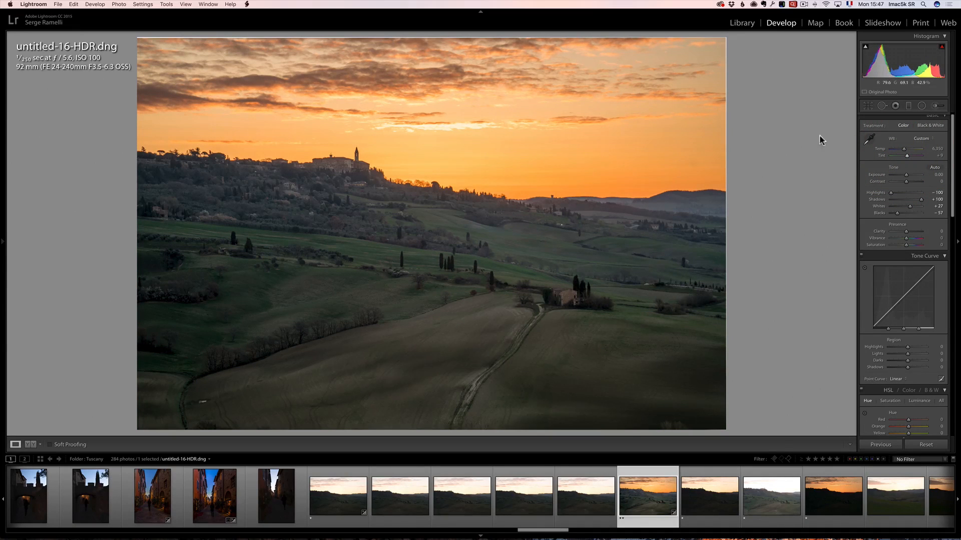
Step: Add a graduated filter over the fields with Exposure reset, Tint −56, Dehaze 14 and Clarity −13, and finish it
click(908, 105)
drag(495, 290, 497, 127)
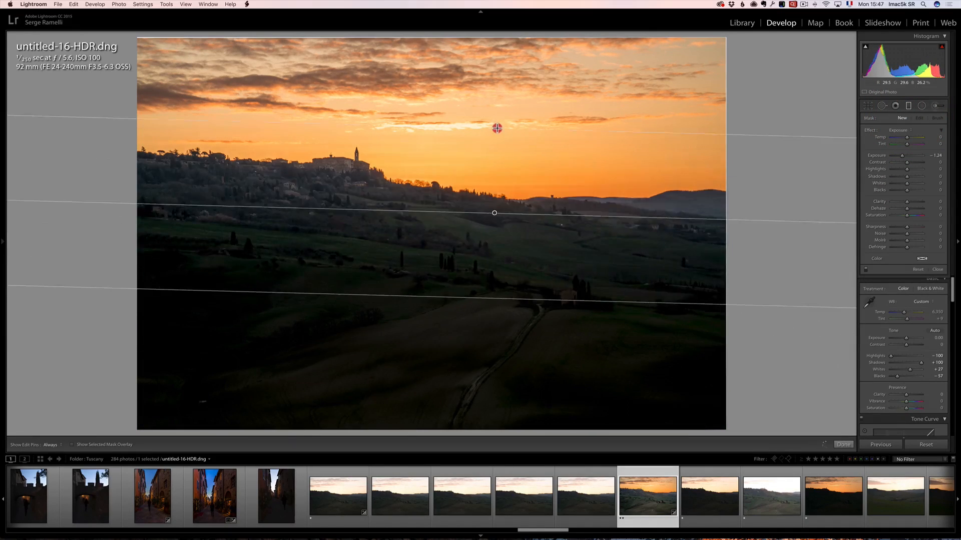
click(899, 134)
click(899, 125)
drag(910, 144, 897, 146)
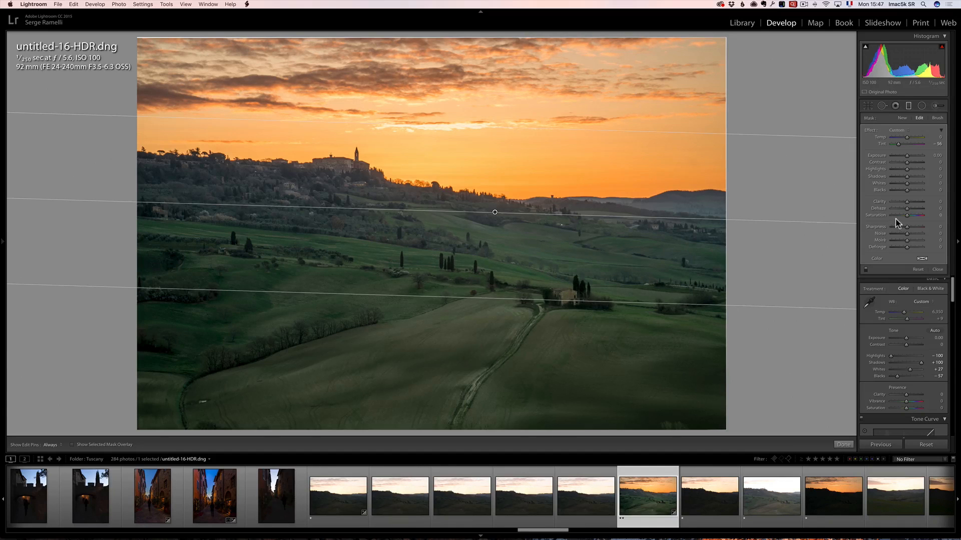
drag(914, 208, 905, 205)
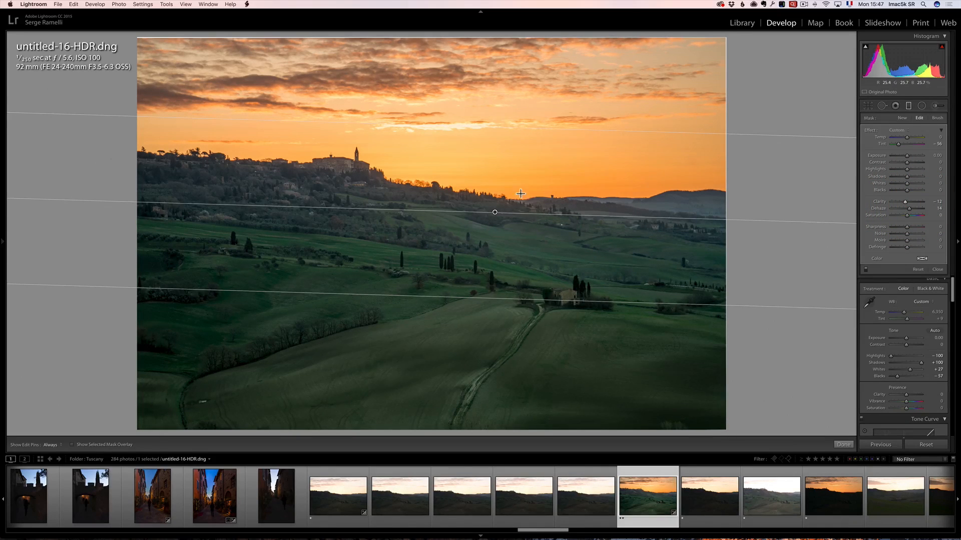
click(843, 444)
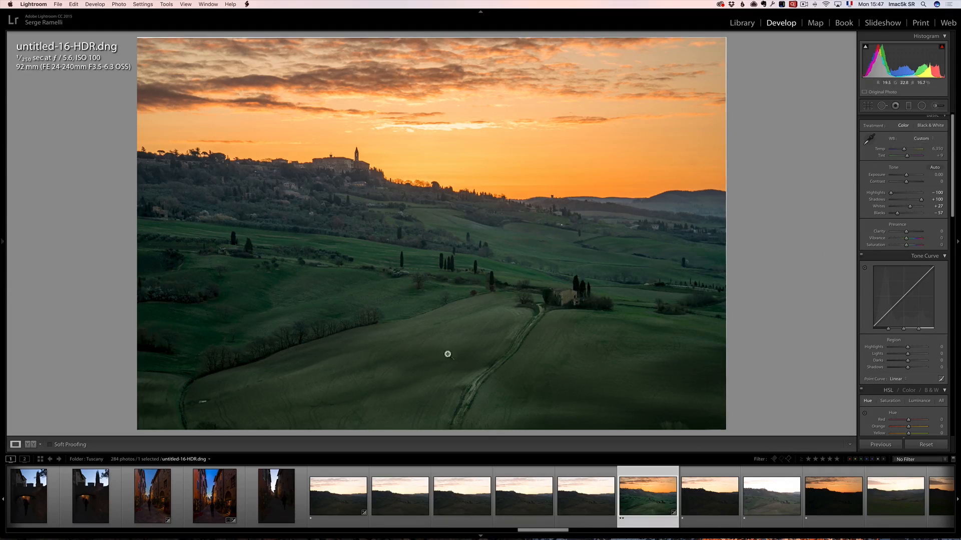
Step: Reselect the graduated filter over the fields, reduce its green Tint slightly, and close the filter
click(906, 106)
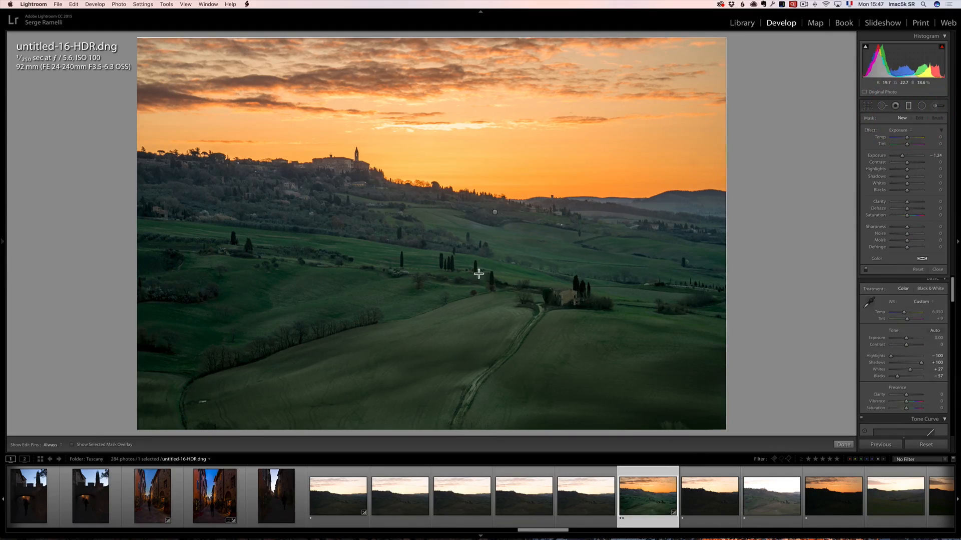
click(495, 212)
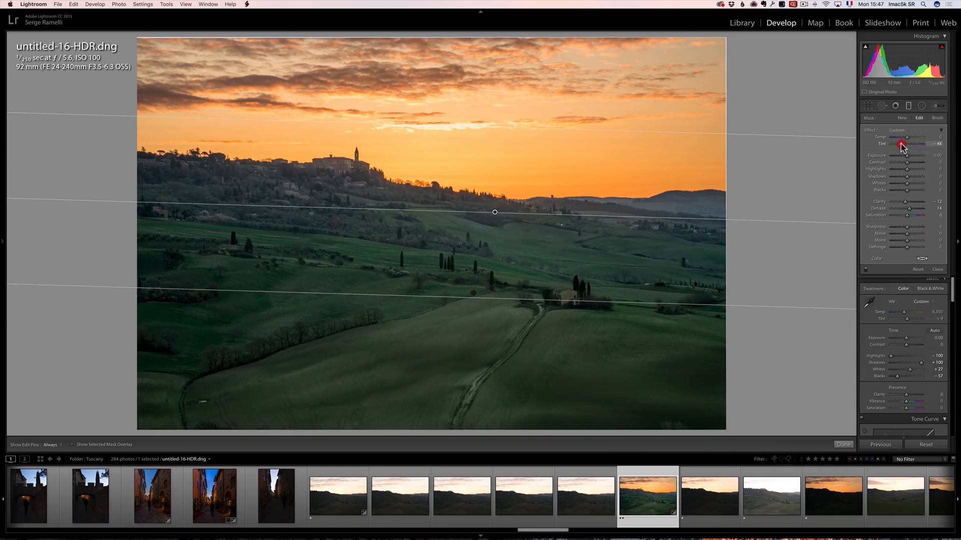
click(937, 269)
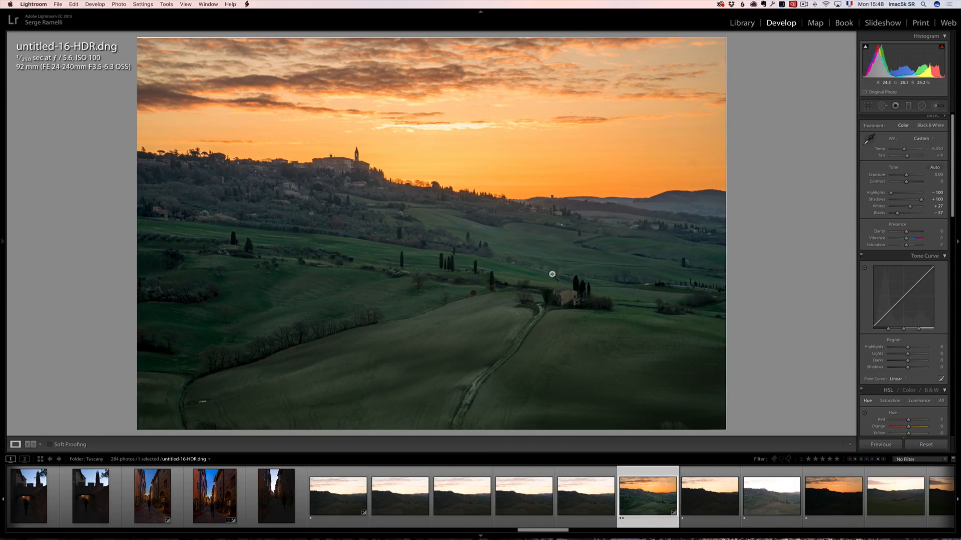
Step: Filter the folder to one star and higher, and view untitled-43-2.arw, untitled-46-2.arw and untitled-49-2.arw
drag(545, 530, 638, 529)
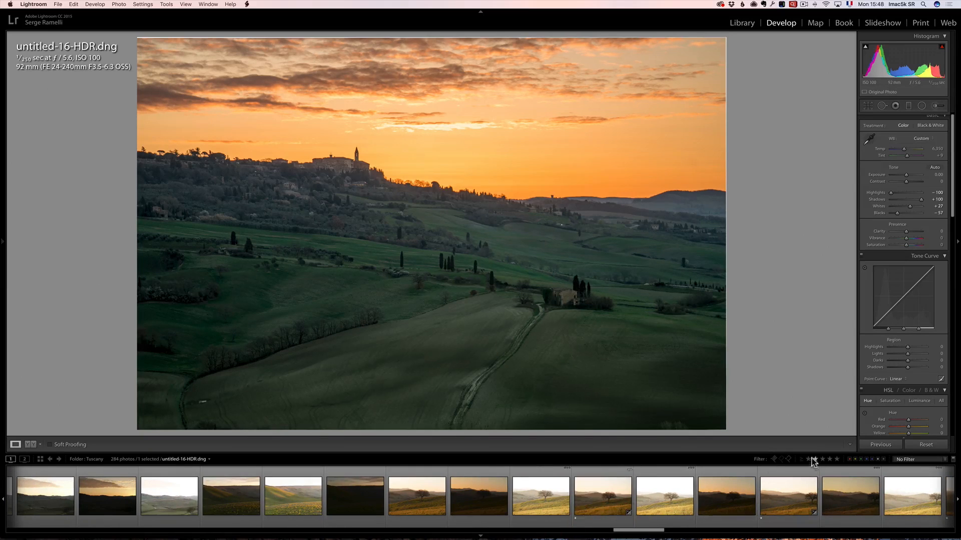
click(807, 458)
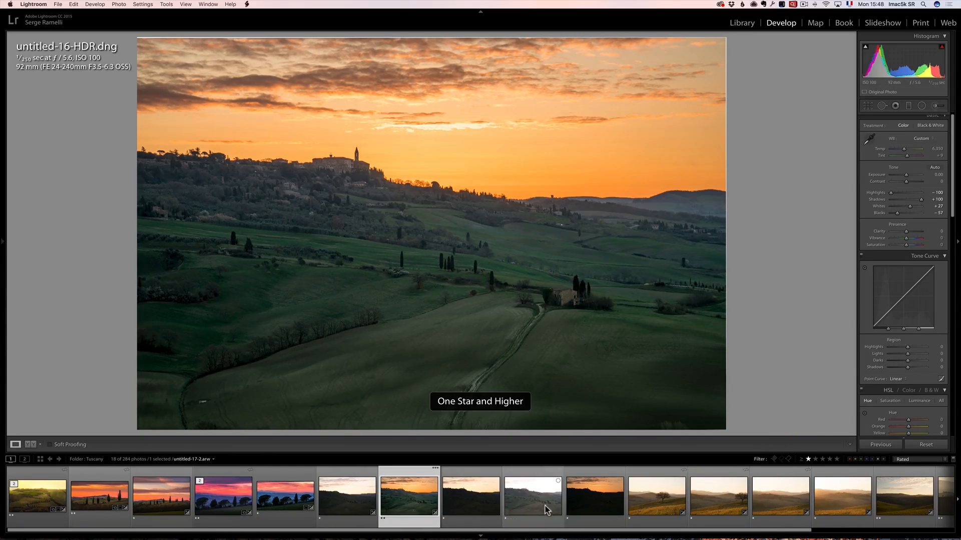
click(645, 498)
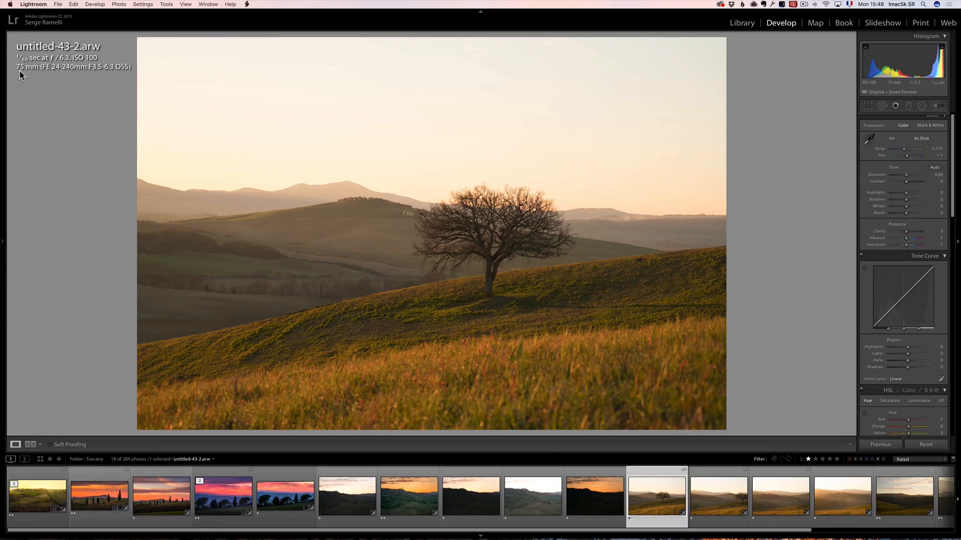
click(725, 502)
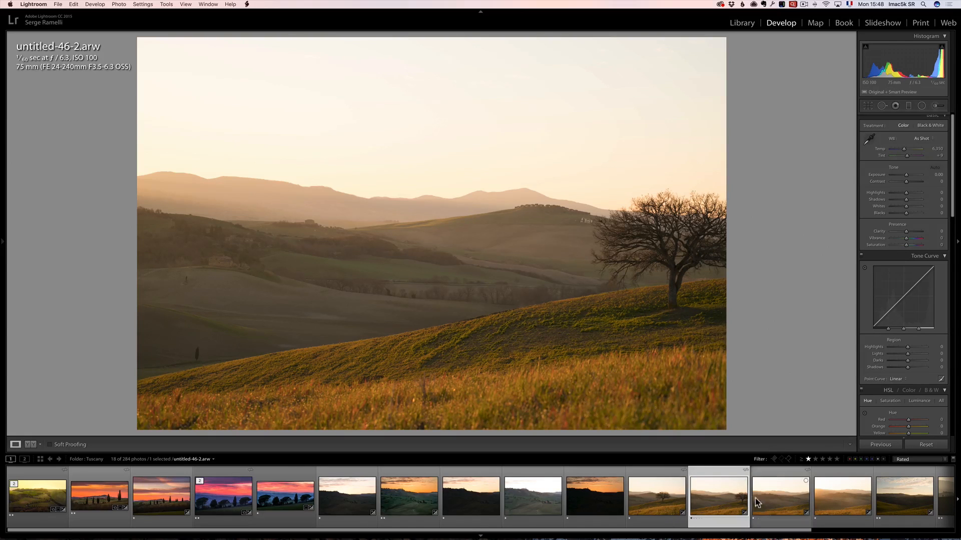
click(772, 500)
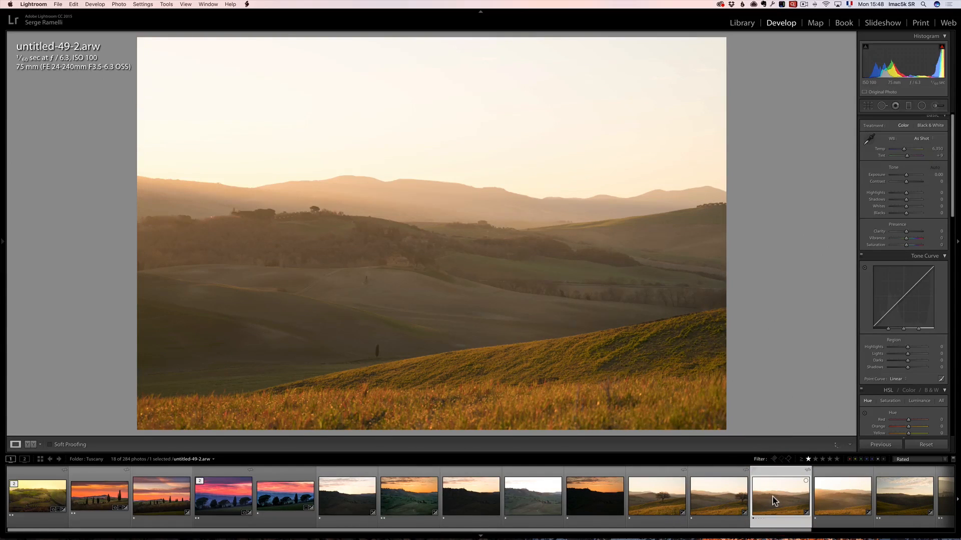
Step: Select the four consecutive sunset photos from untitled-43-2.arw to untitled-57-2.arw and start a panorama merge
click(847, 498)
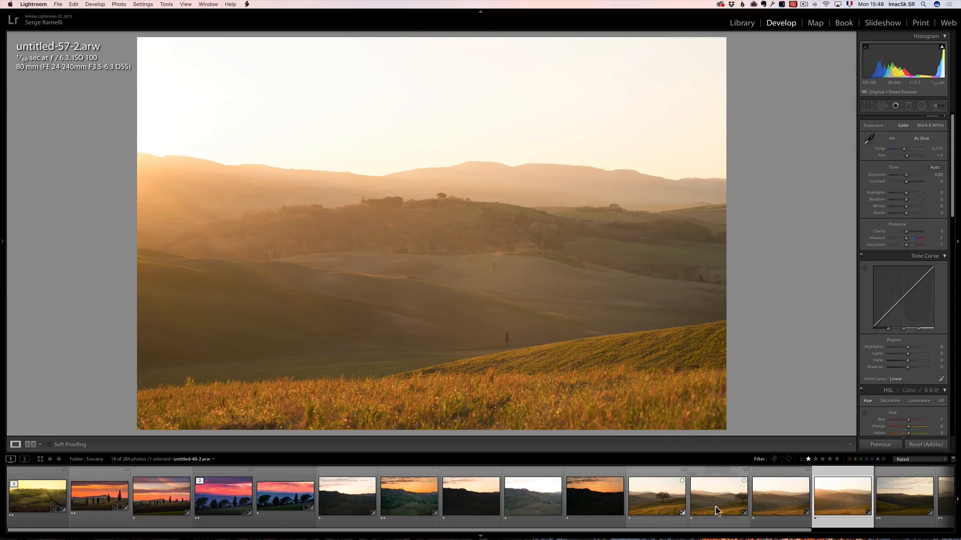
shift+click(651, 495)
right_click(647, 488)
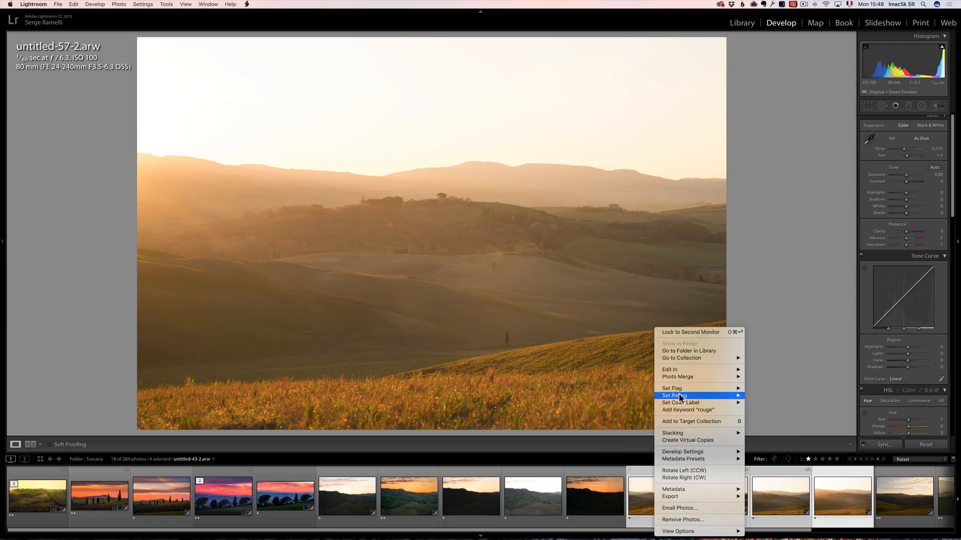
mouse_move(688, 378)
click(784, 382)
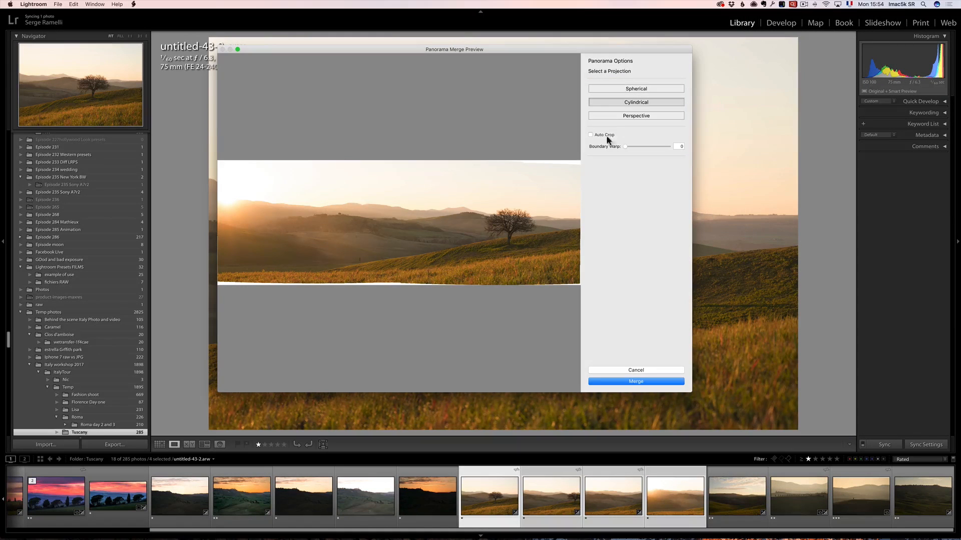
Step: Compare the Spherical and Perspective projections, keep Perspective, set Boundary Warp to 100, and merge the panorama
click(637, 88)
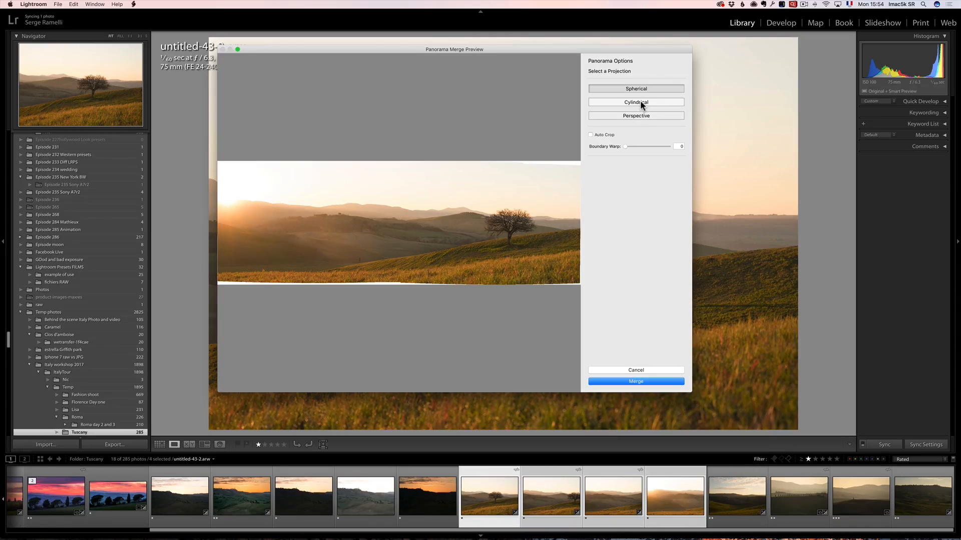
click(639, 116)
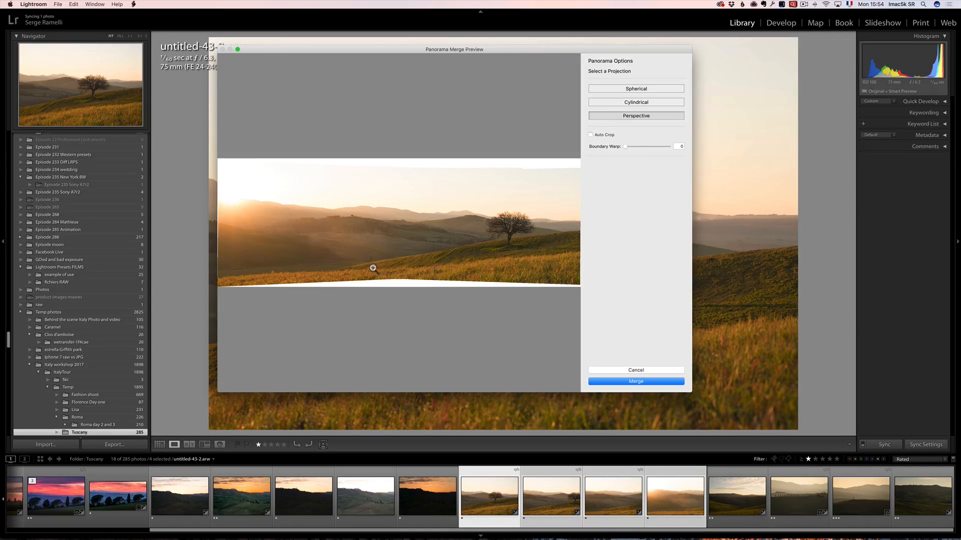
drag(625, 146, 693, 147)
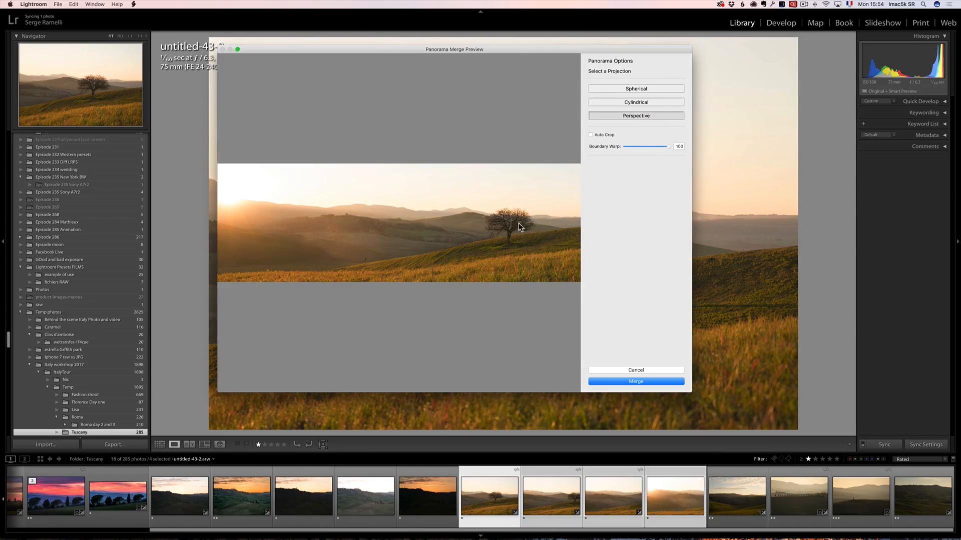
click(649, 382)
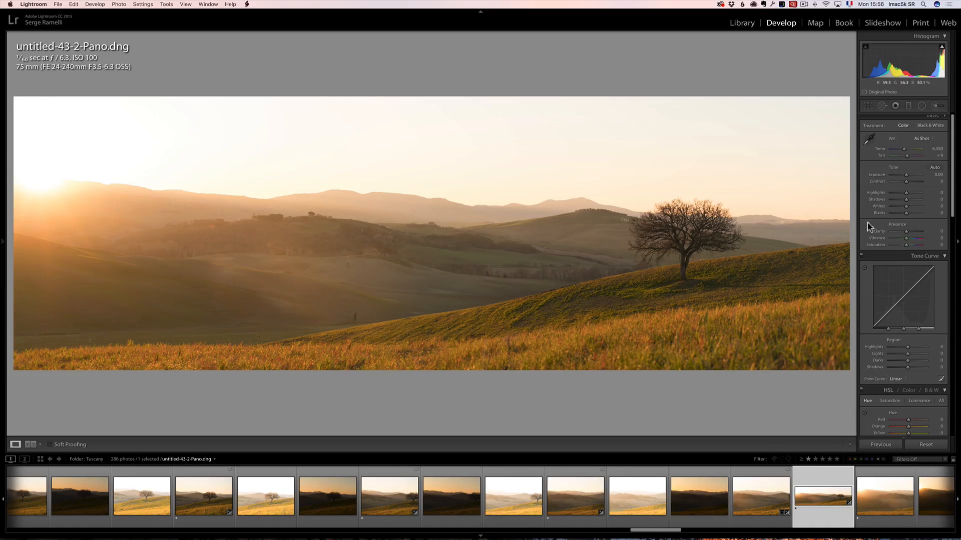
Step: Set the panorama's Highlights to −28, Shadows +59, Whites +27, Blacks −45, Tint −35 and Contrast +31
drag(911, 200, 884, 194)
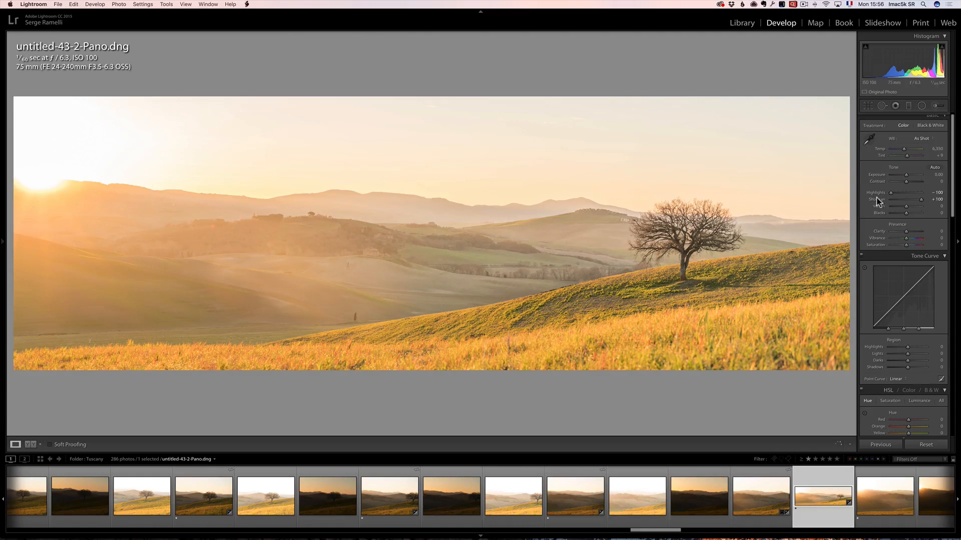
drag(923, 202, 902, 195)
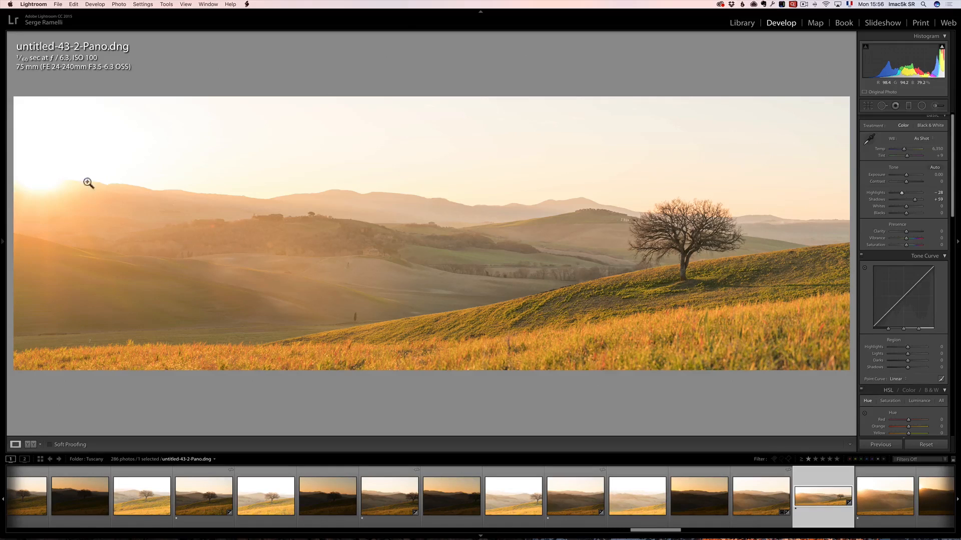
mouse_move(907, 217)
mouse_down()
mouse_move(898, 215)
mouse_move(911, 210)
mouse_up()
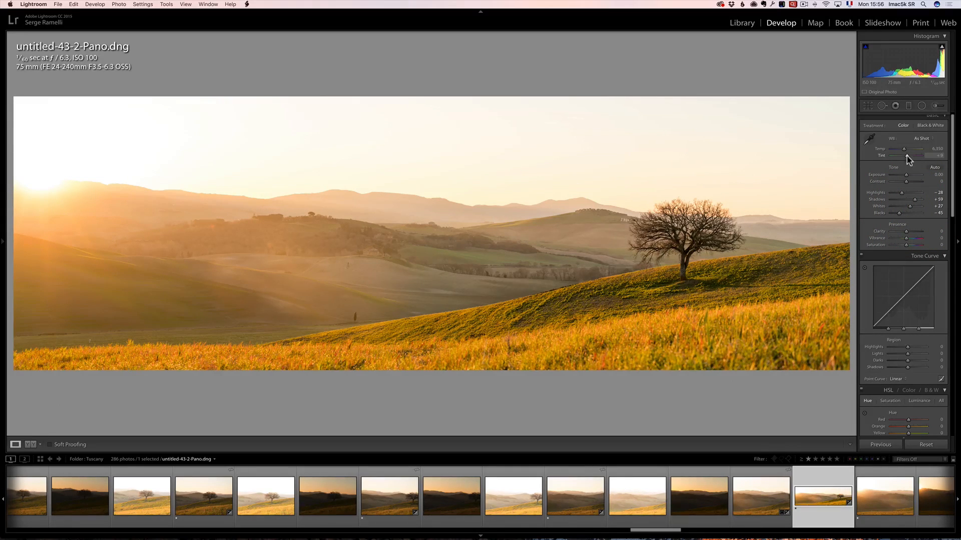
drag(907, 155, 903, 157)
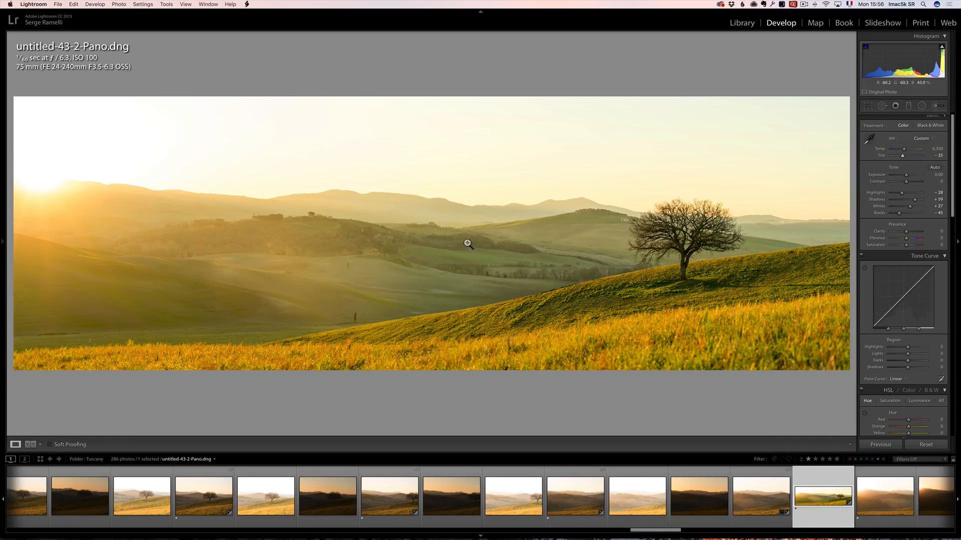
click(911, 184)
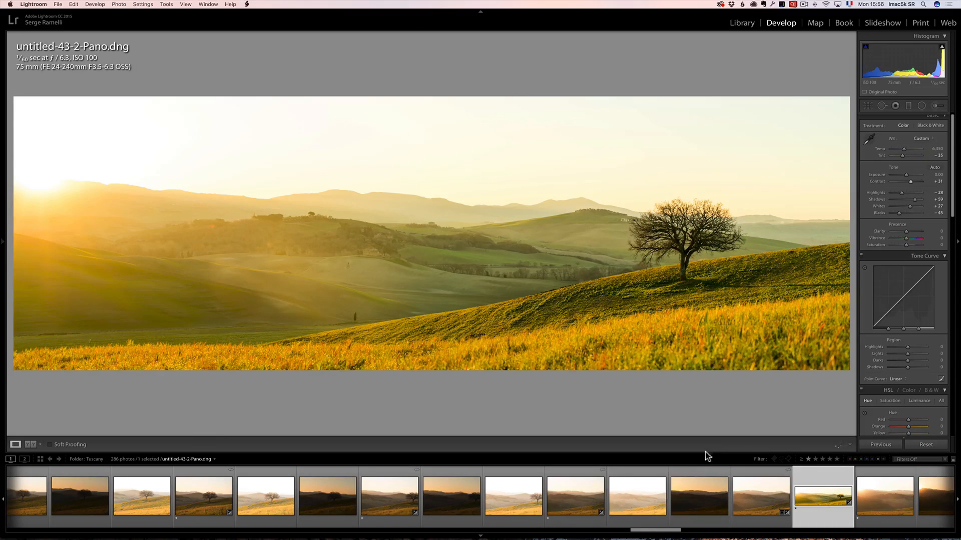
Step: Open Tuscany-4.arw from the rated photos and set Highlights to −100, Shadows +65, Whites +31 and Blacks −49
drag(667, 533, 699, 534)
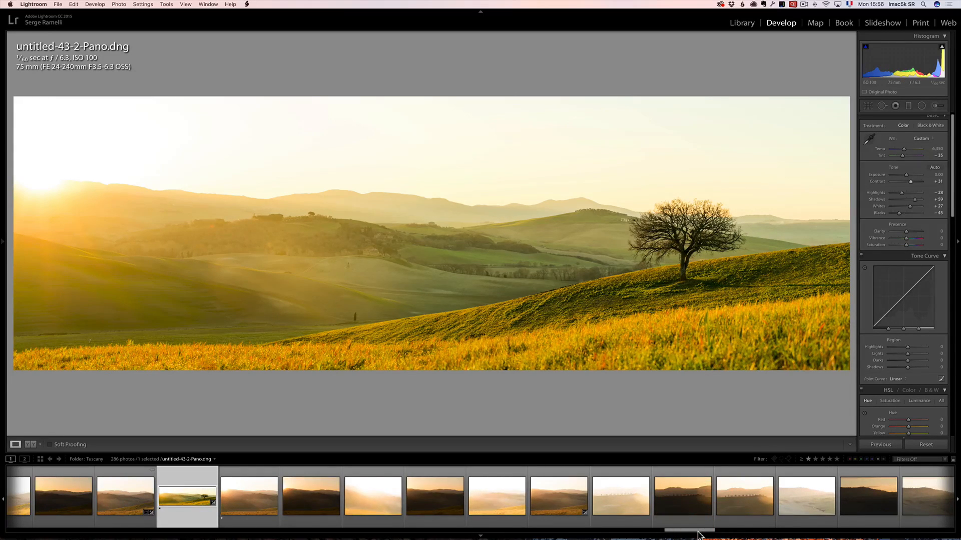
mouse_move(699, 534)
mouse_down()
mouse_move(793, 532)
mouse_move(688, 530)
mouse_move(704, 530)
mouse_up()
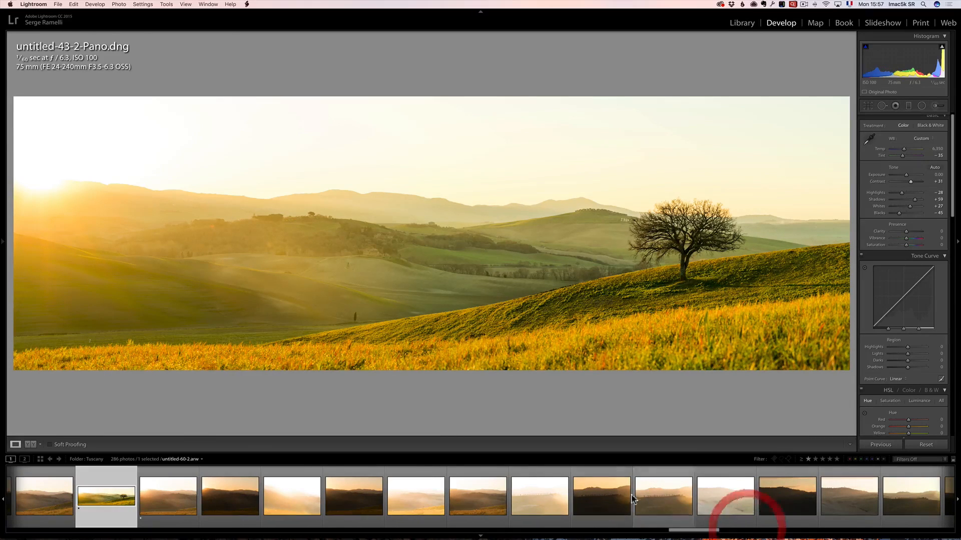
click(653, 496)
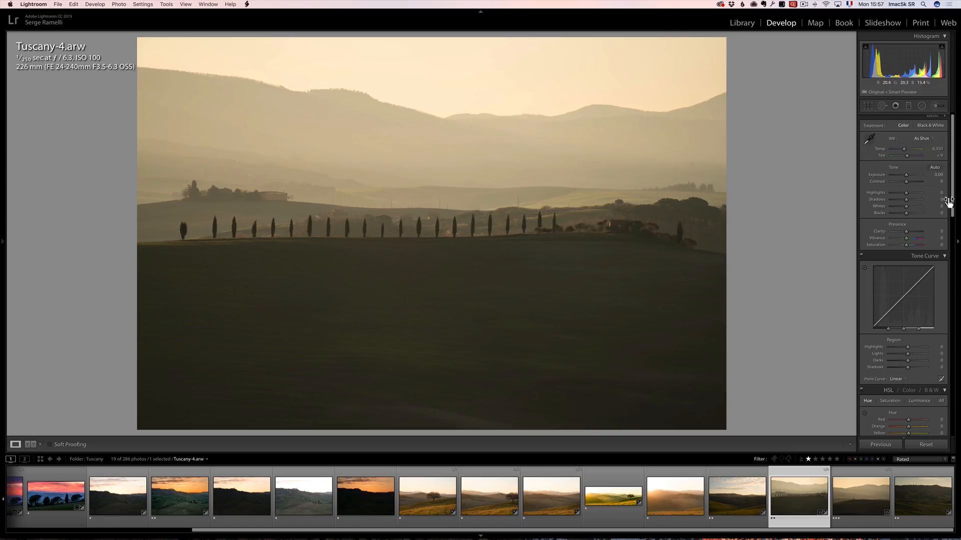
mouse_move(909, 200)
mouse_down()
mouse_move(880, 193)
mouse_move(900, 216)
mouse_move(911, 210)
mouse_up()
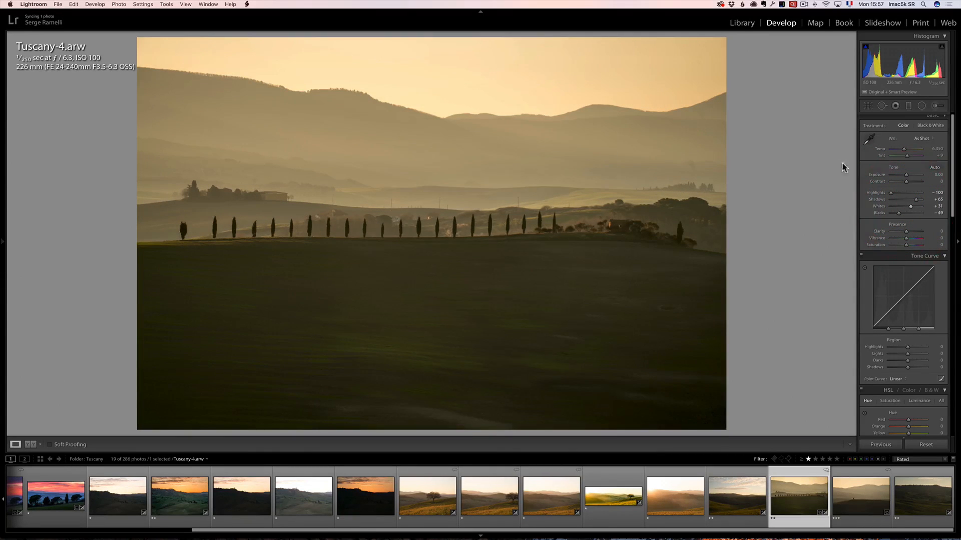
Step: Warm the cypress photo to Temp 8,495 with Tint +11, and reduce Saturation to −22
drag(904, 158, 908, 155)
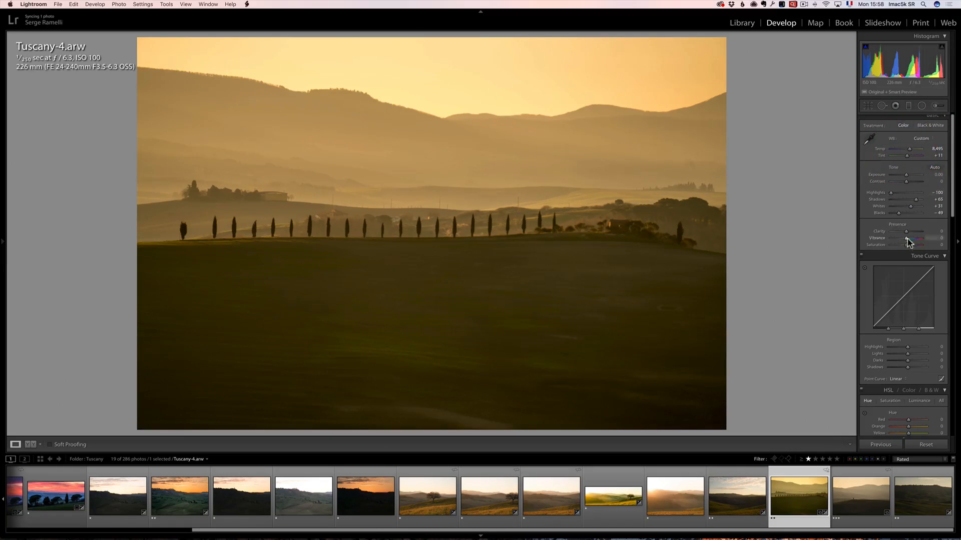
drag(905, 244, 904, 244)
drag(903, 246, 905, 246)
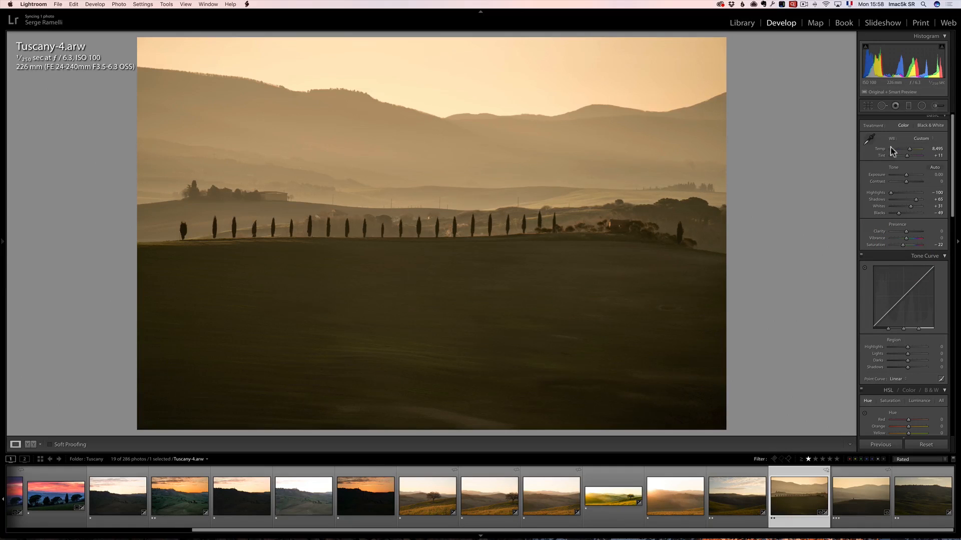
Step: Crop away part of the dark foreground and a narrow strip from each side of the cypress photo, and apply the crop
click(868, 106)
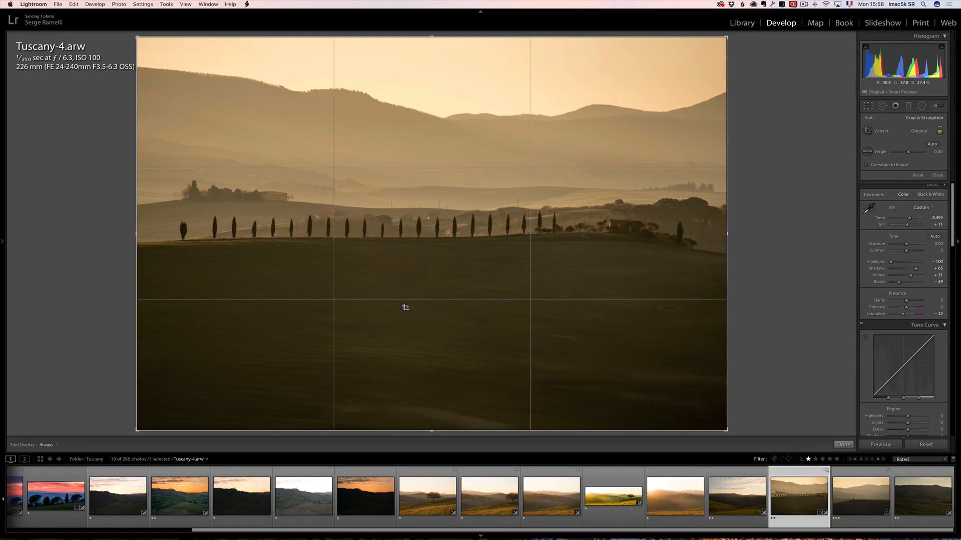
drag(430, 431, 431, 376)
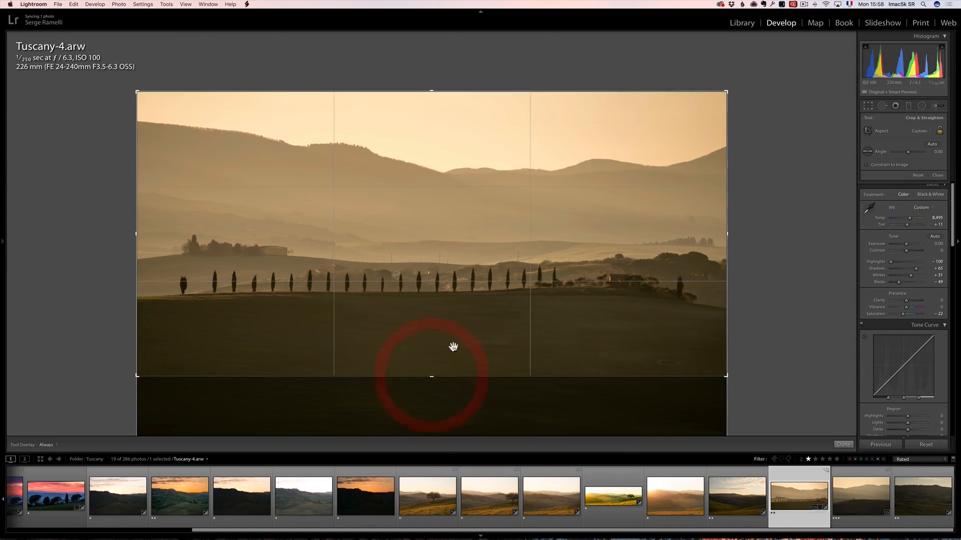
drag(726, 233, 714, 234)
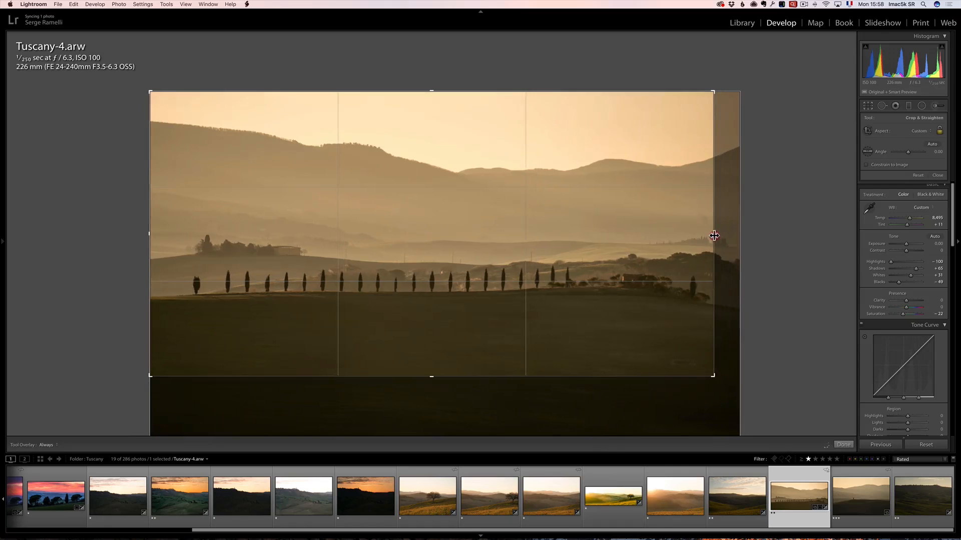
drag(150, 234, 160, 234)
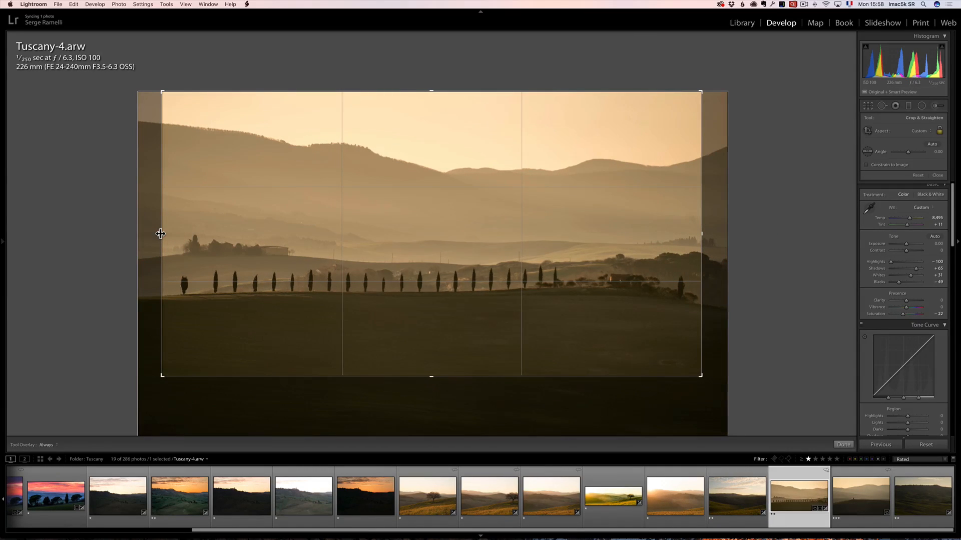
key(Return)
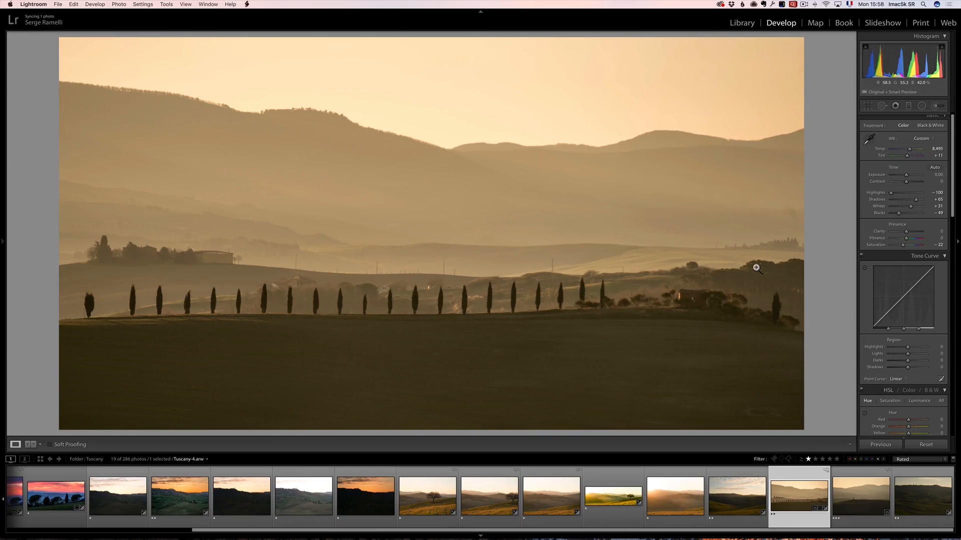
Step: Set Contrast to +55, try a green Tint of −25, and settle on Tint +26 with Temp 8,896
click(912, 182)
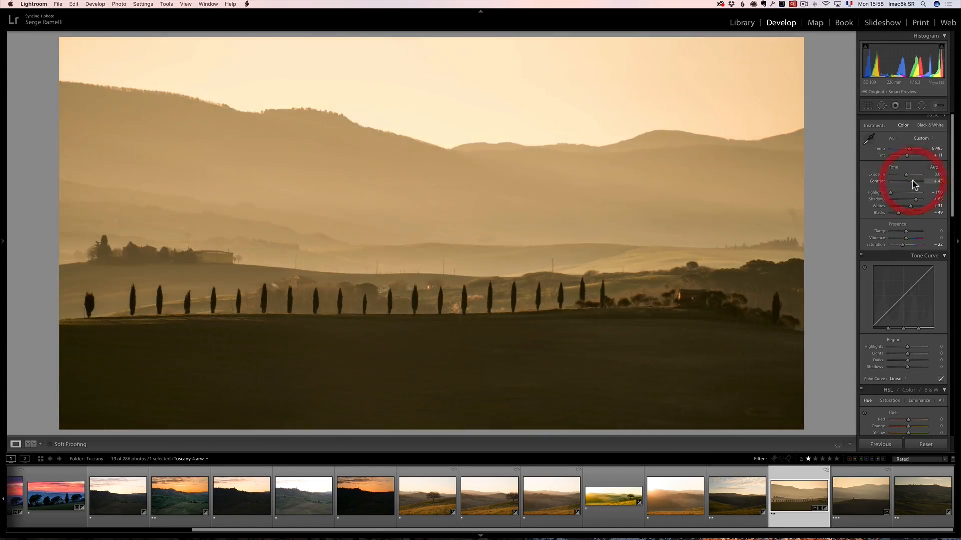
drag(911, 182, 903, 156)
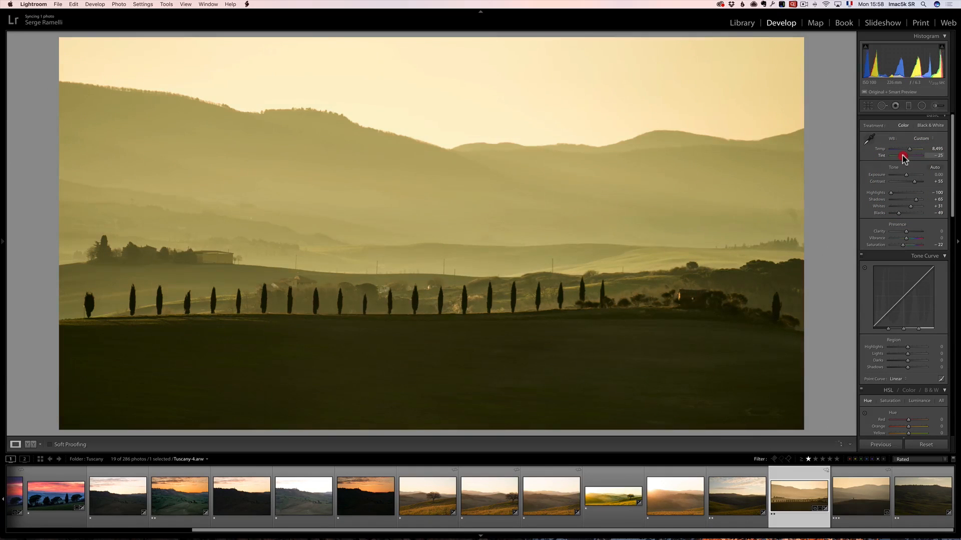
drag(908, 154, 909, 151)
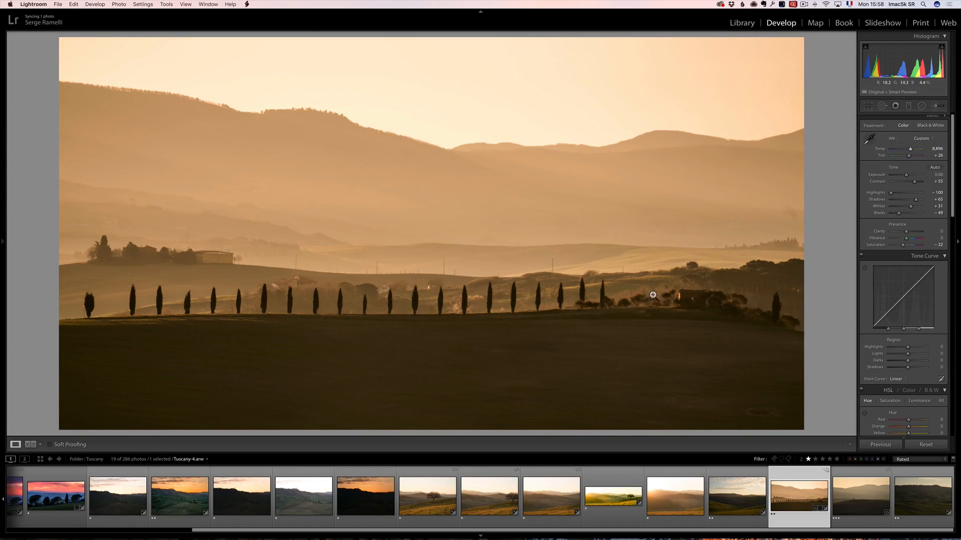
Step: Add a graduated filter rising from the photo's lower edge over the dark foreground, with Exposure −0.41
click(908, 106)
drag(411, 397, 408, 300)
drag(410, 348, 420, 331)
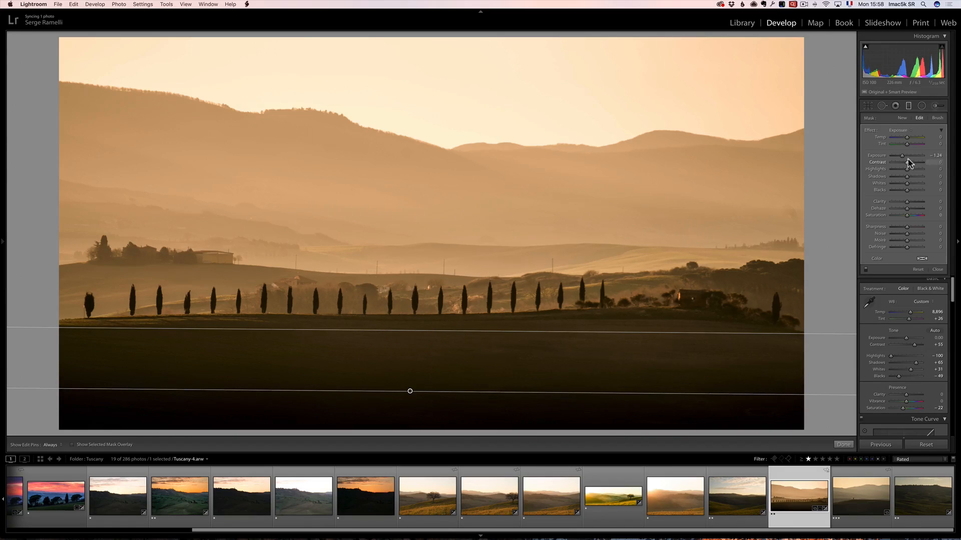
drag(902, 155, 905, 156)
Step: Add a second graduated filter over the misty hills with Exposure 0.42, move it slightly lower, and reposition the foreground filter
drag(435, 118, 438, 266)
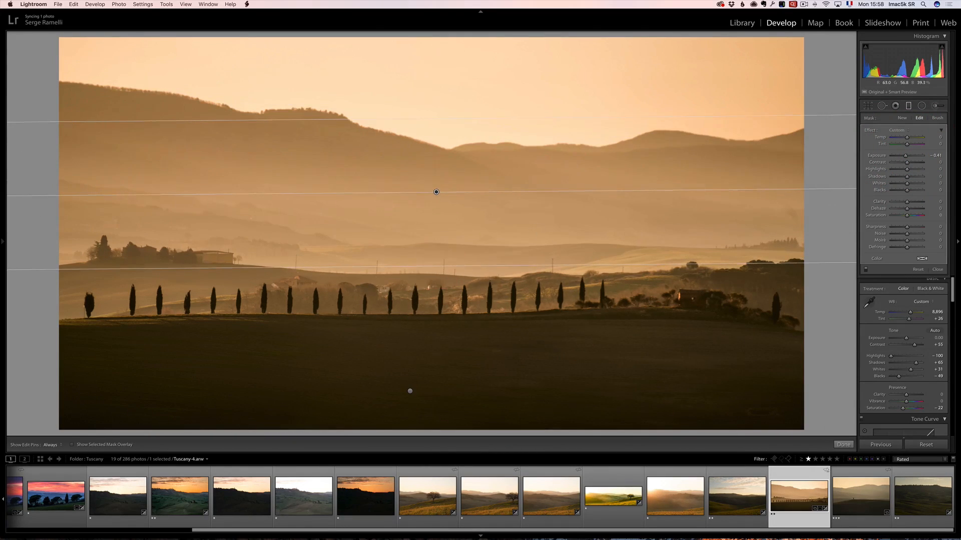
drag(905, 155, 907, 156)
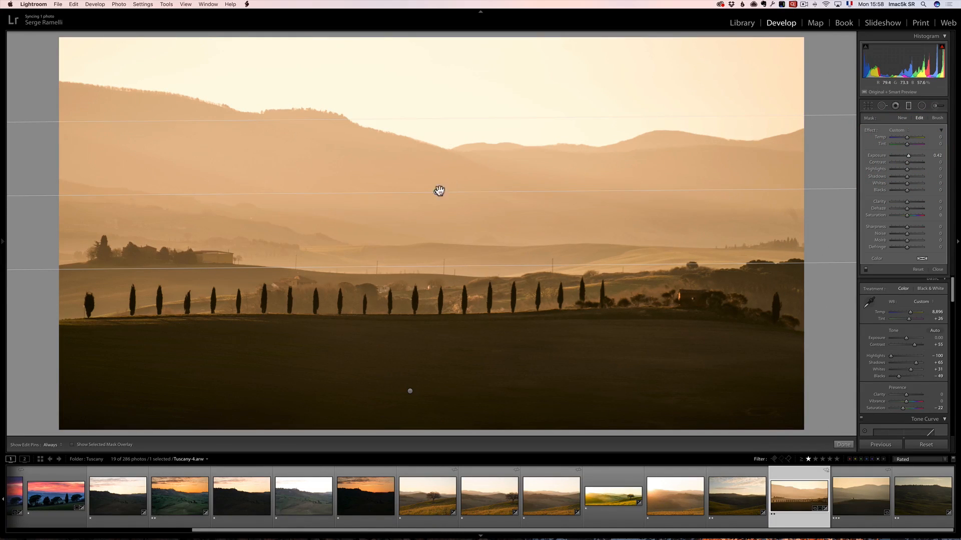
drag(437, 192, 433, 206)
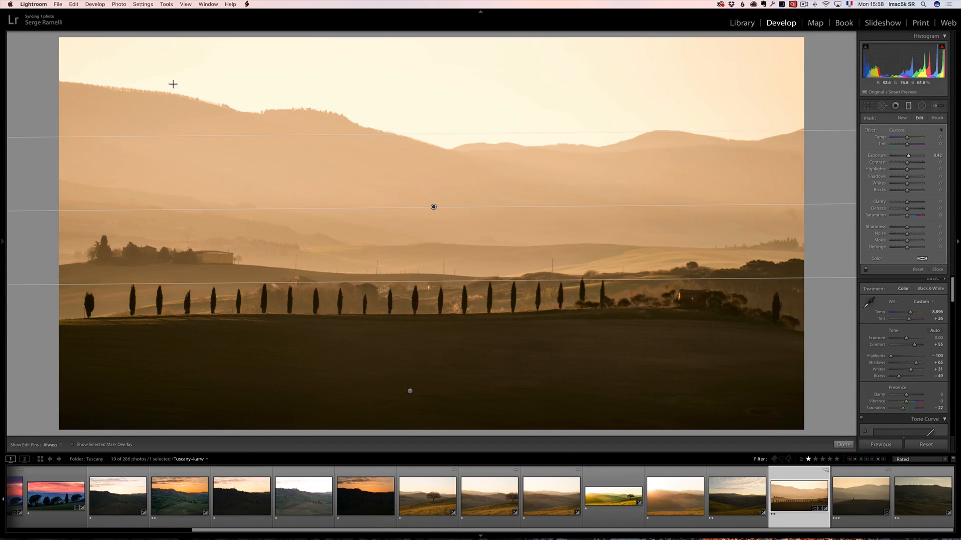
drag(410, 393, 409, 329)
Step: Add an inverted radial filter over the left hillside with Feather 100, Exposure 1.71 and Temp about 62
click(923, 106)
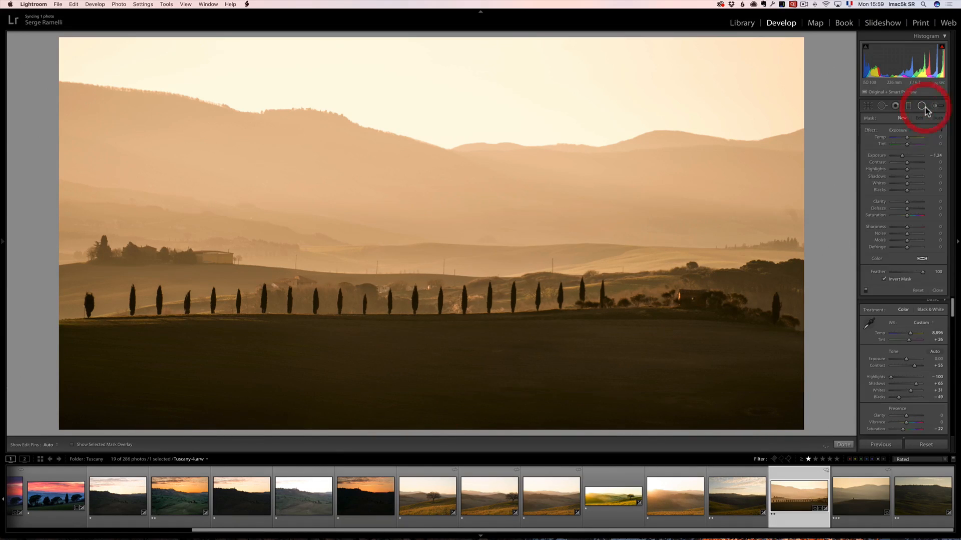
drag(99, 169, 275, 277)
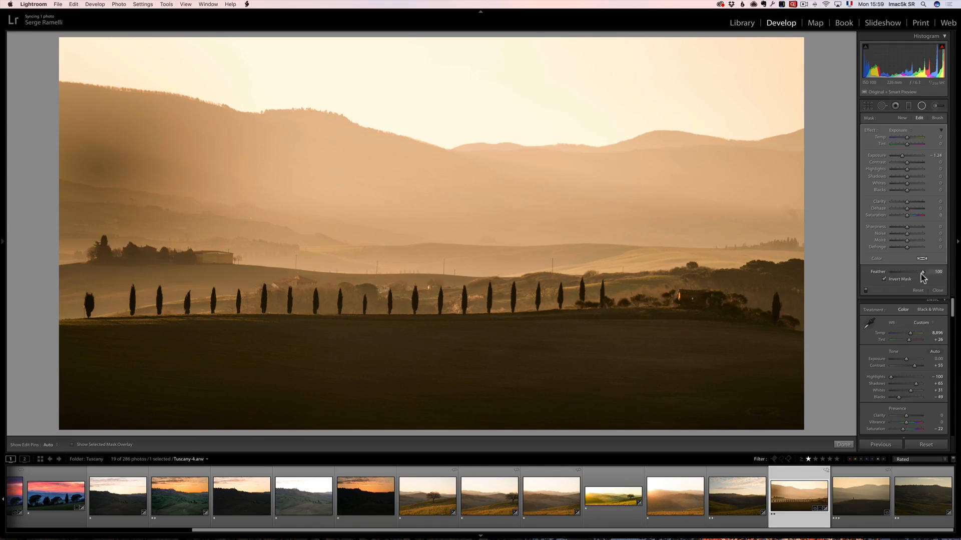
click(913, 155)
click(917, 137)
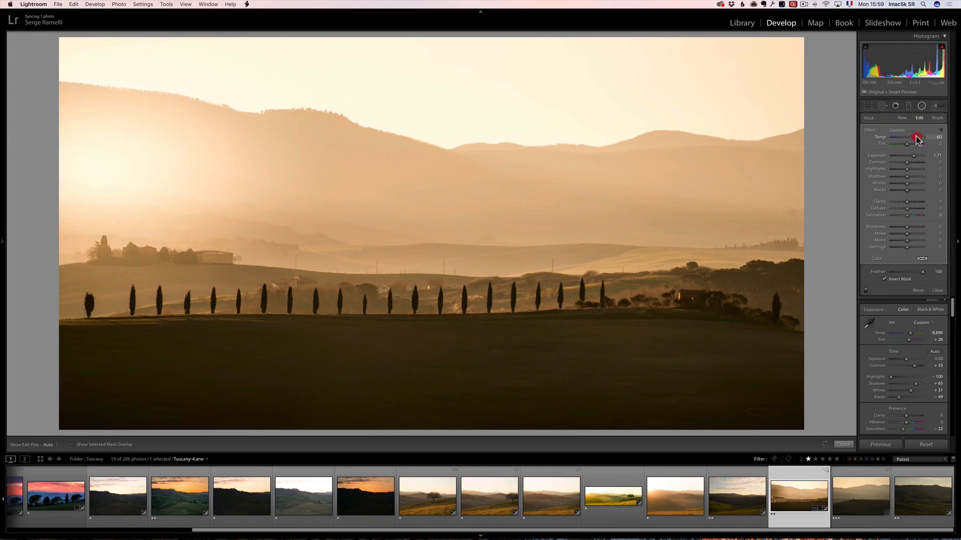
Step: Move the radial glow just outside the photo's upper-left corner, enlarge it in width and height, and close the filter
drag(96, 170, 26, 79)
drag(195, 77, 276, 94)
drag(23, 196, 23, 228)
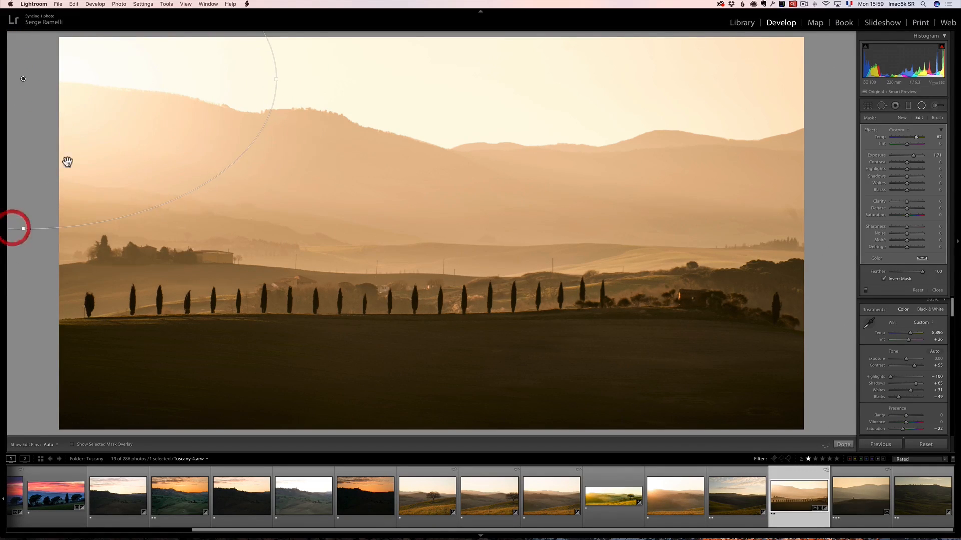
click(936, 291)
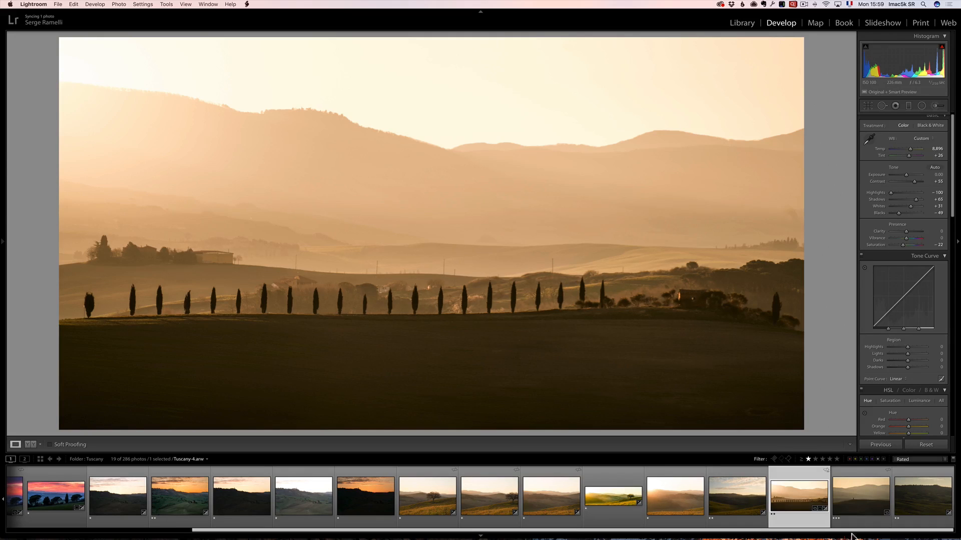
Step: Open the hazy lone-cypress photo Tuscany-5.dng and set Highlights −75, Shadows +100, Whites +47 and Blacks −46
click(860, 515)
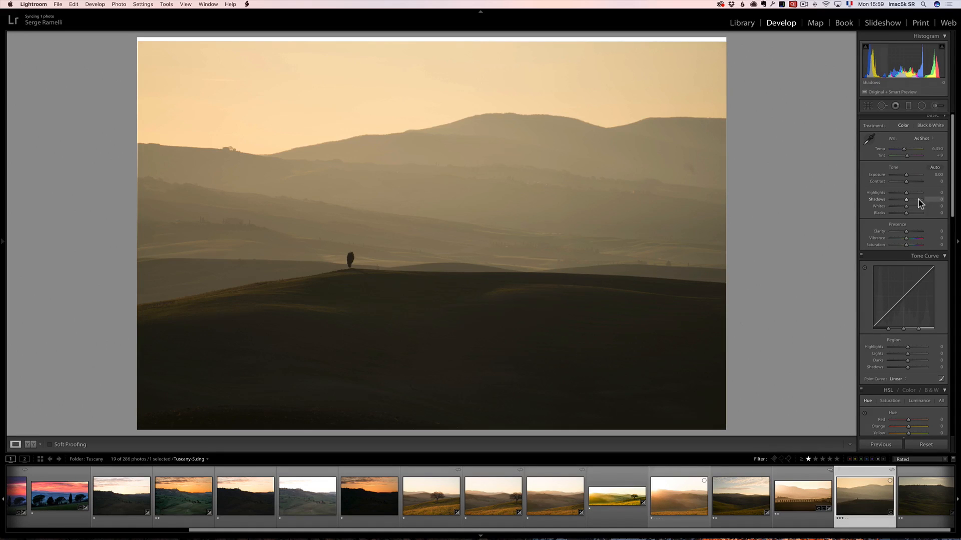
mouse_move(906, 200)
mouse_down()
mouse_move(922, 201)
mouse_move(894, 193)
mouse_move(899, 216)
mouse_move(913, 206)
mouse_up()
Step: Crop away the white strip above the sky, part of the dark foreground and the sides, placing the cypress on the left third line
click(868, 107)
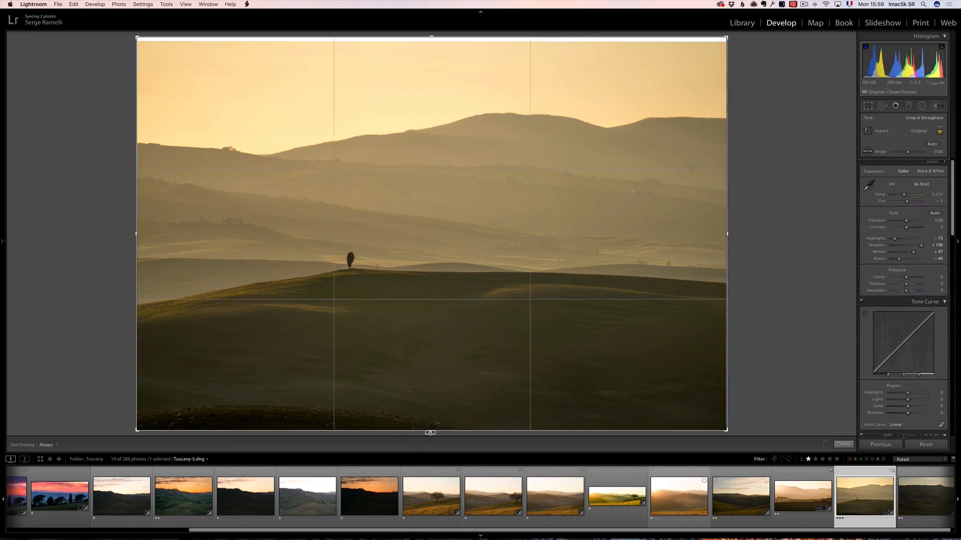
drag(431, 430, 429, 404)
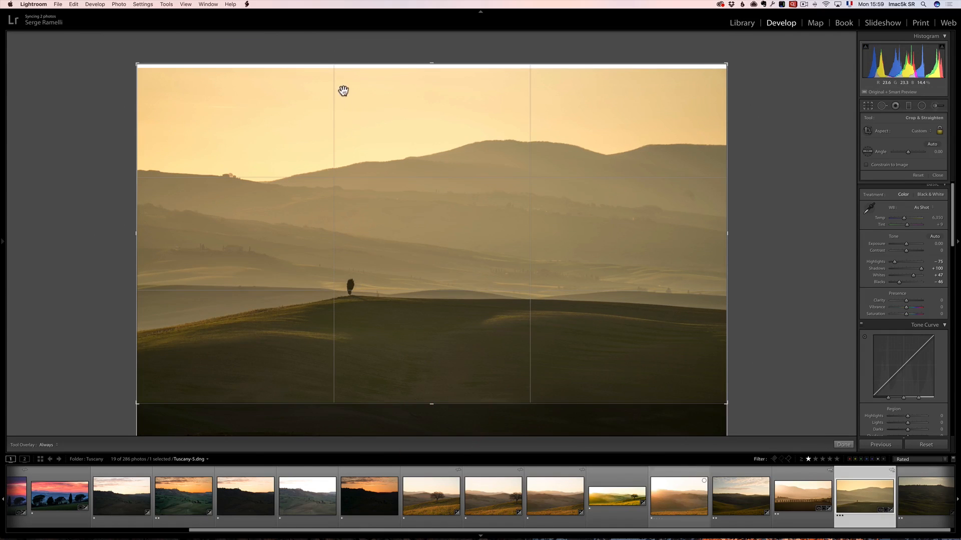
drag(427, 63, 427, 73)
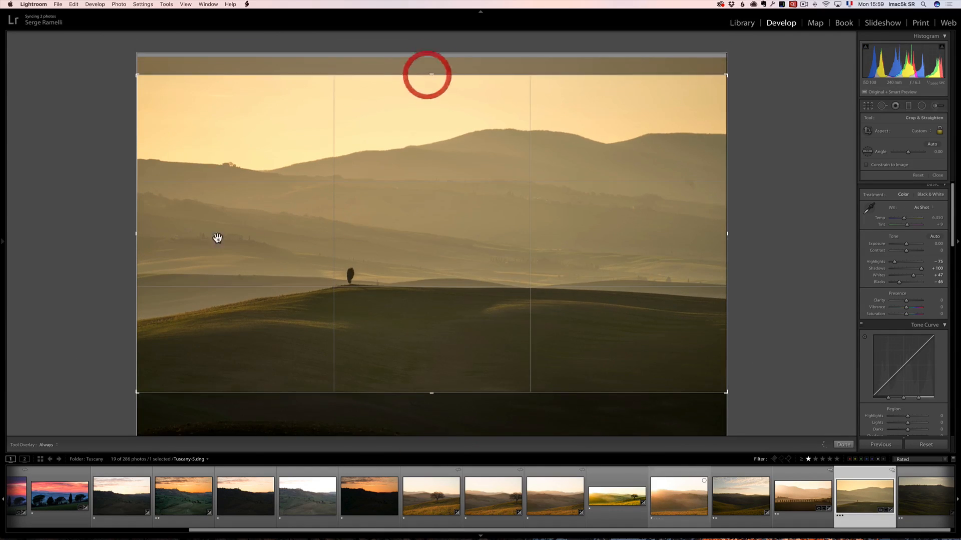
drag(136, 232, 145, 235)
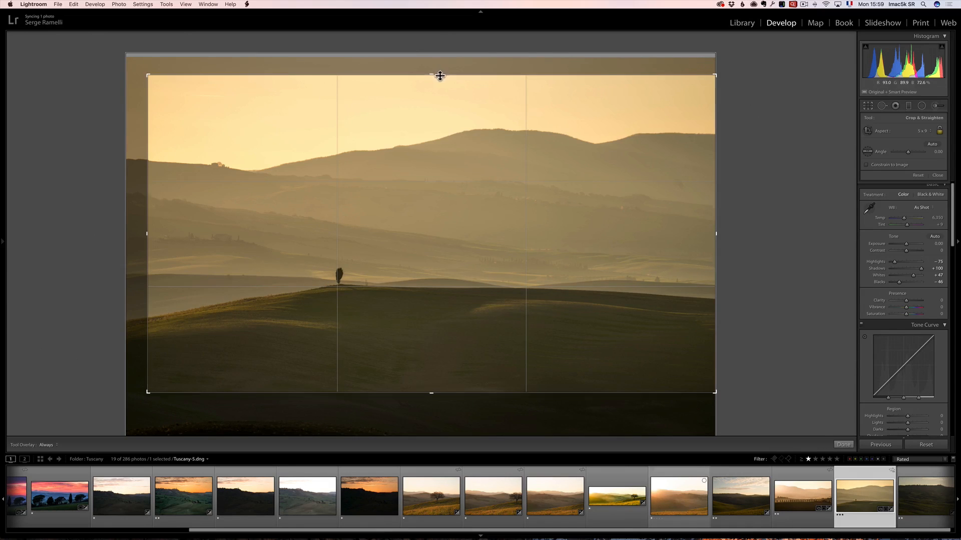
drag(432, 75, 433, 75)
drag(432, 384, 431, 377)
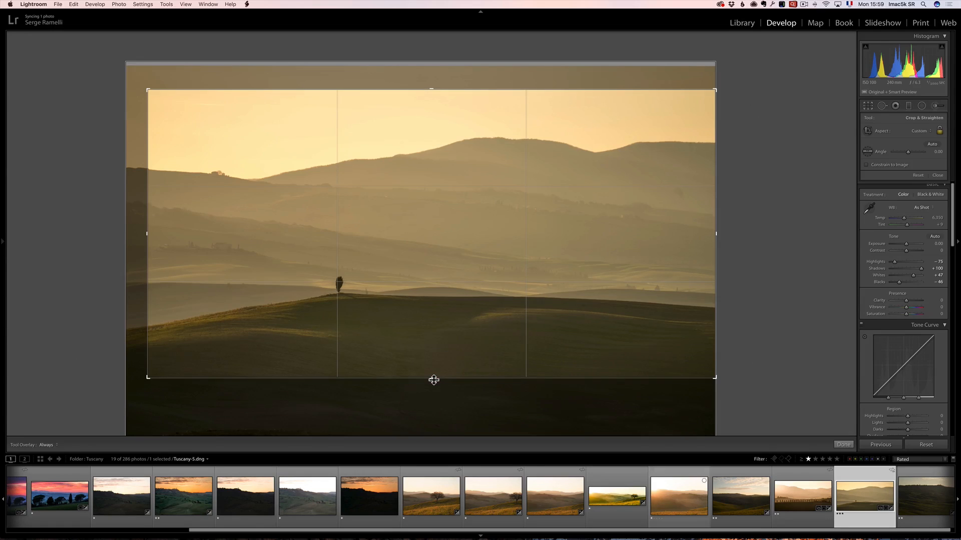
key(Return)
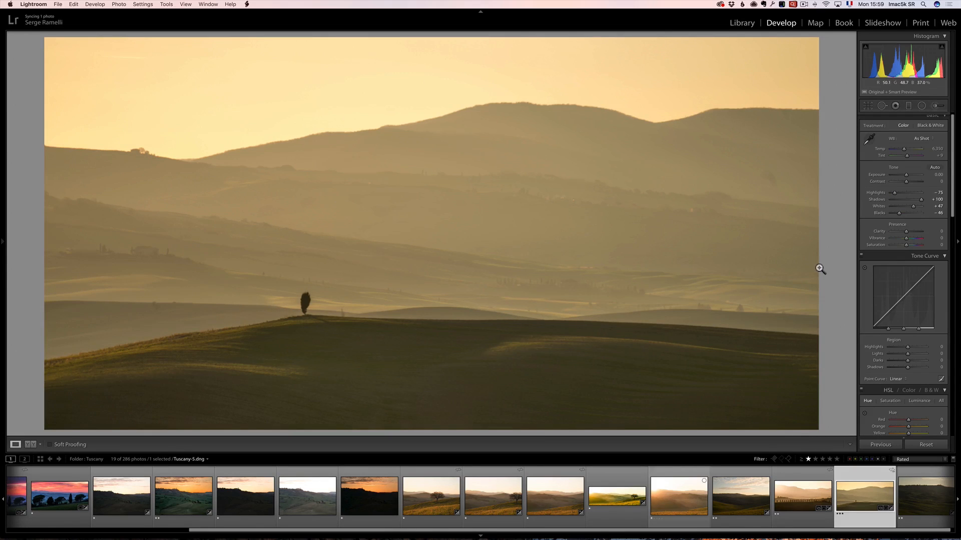
Step: Set the photo's Contrast to +55, Tint to −26 and Saturation to −17 for a green tone
click(914, 182)
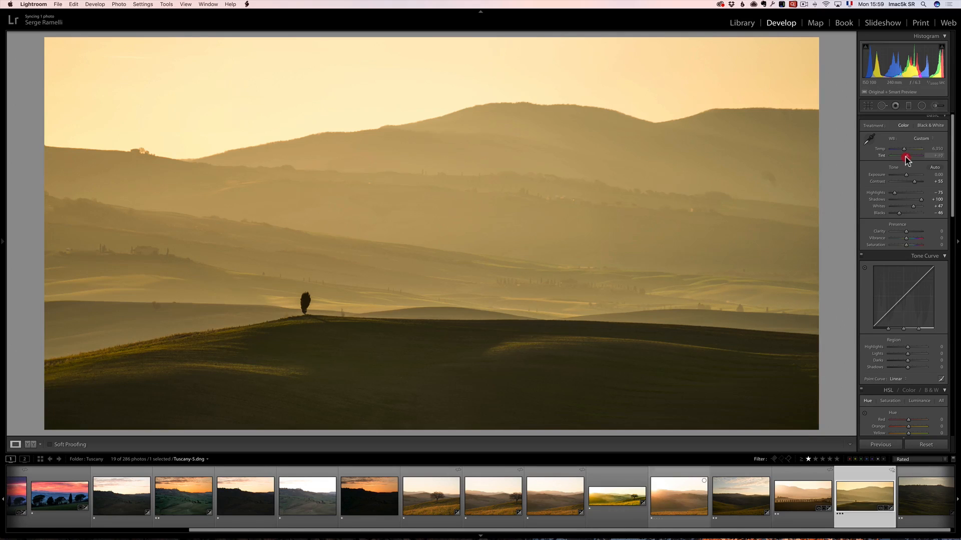
drag(903, 159, 903, 157)
click(906, 247)
drag(905, 247, 902, 246)
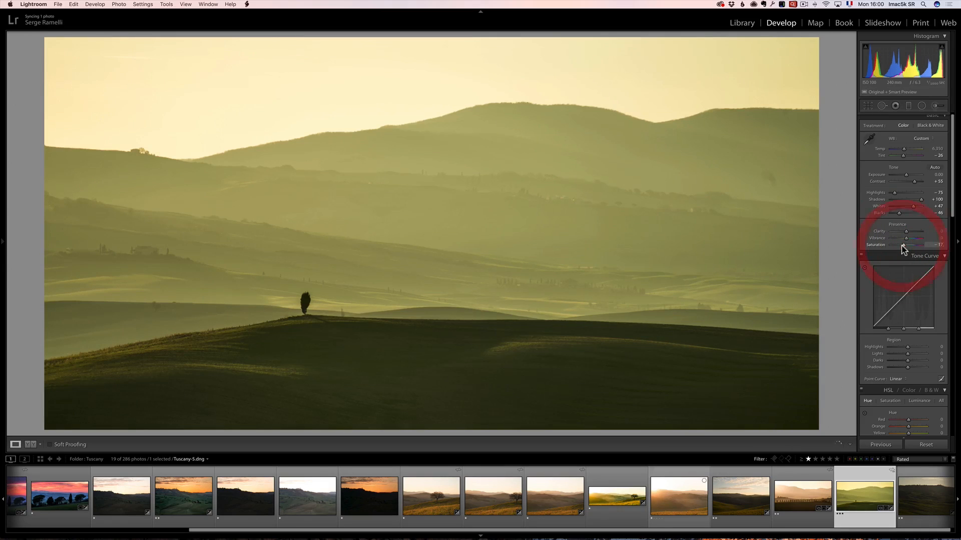
Step: Add a graduated filter from the sky down over the hills with Exposure 0.63 and slightly negative Dehaze, and move it higher
click(908, 105)
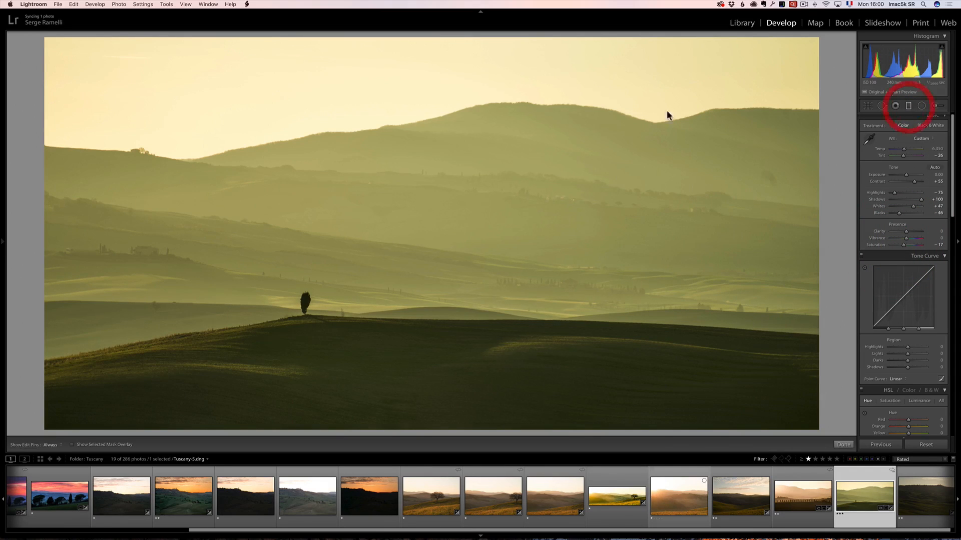
drag(392, 104, 396, 285)
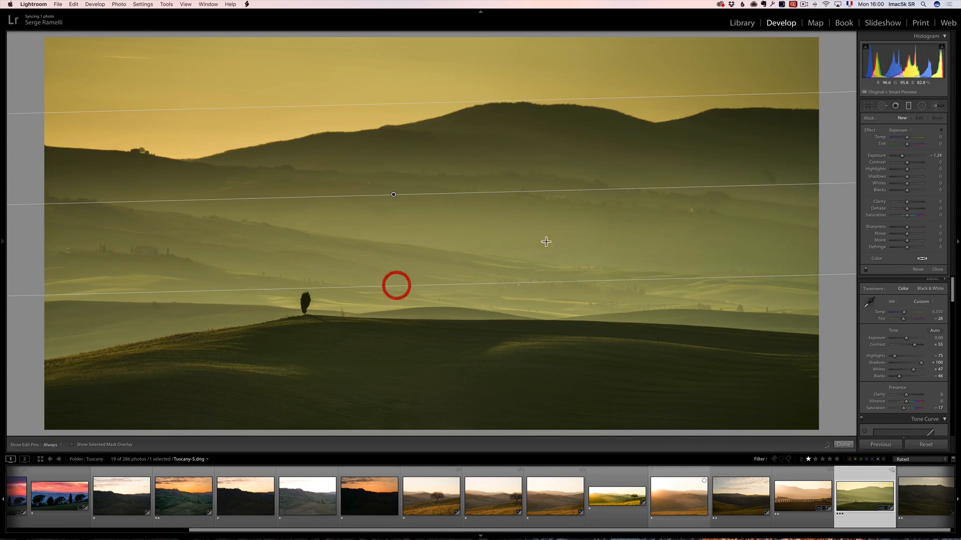
drag(902, 156, 909, 157)
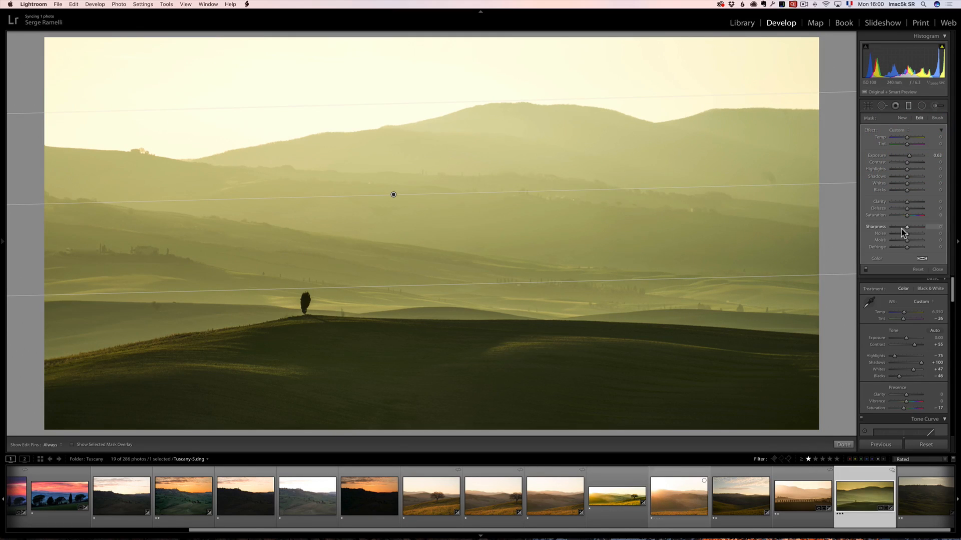
drag(907, 212, 907, 209)
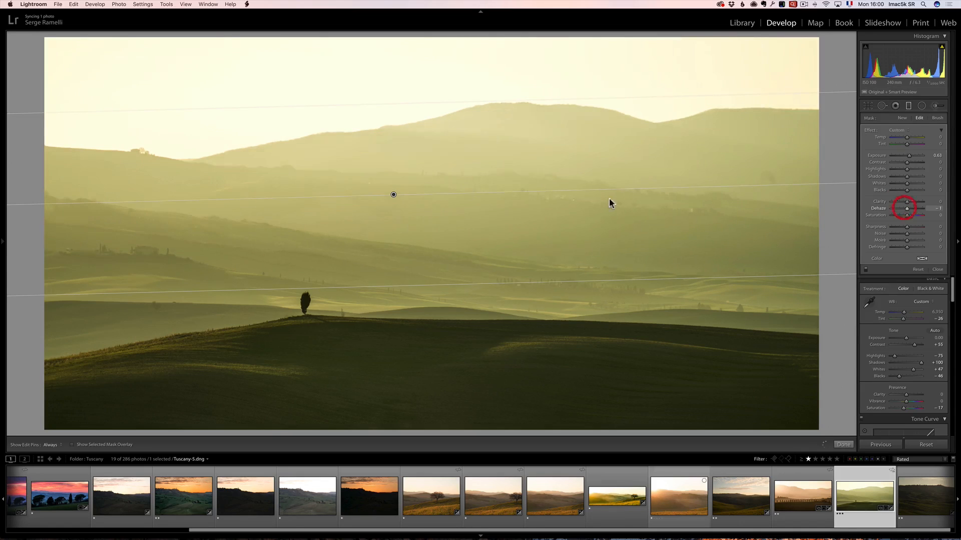
drag(394, 194, 393, 158)
Step: Add a second, tilted graduated filter over the foreground with Exposure −0.32 and slightly positive Dehaze, shift it lower and close the filter
drag(426, 379, 415, 290)
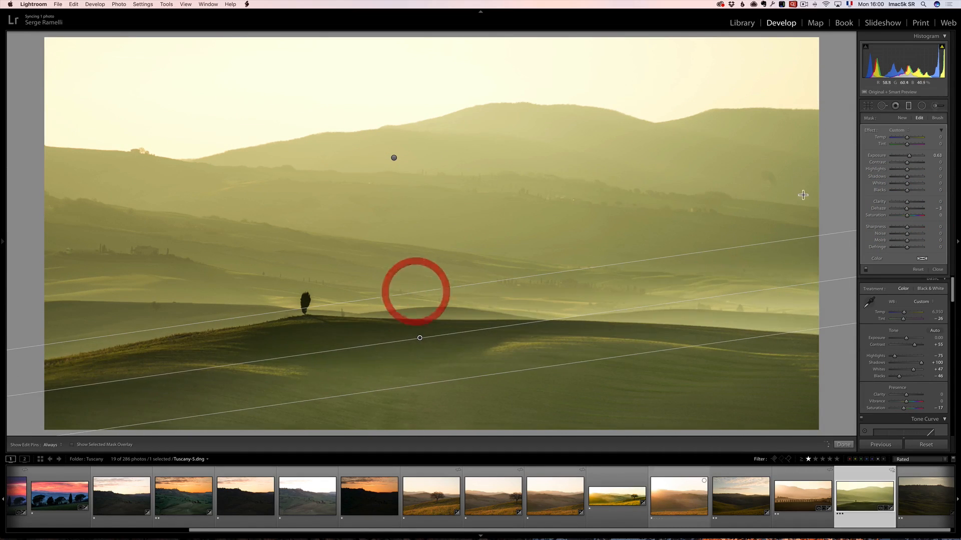
drag(911, 159, 905, 156)
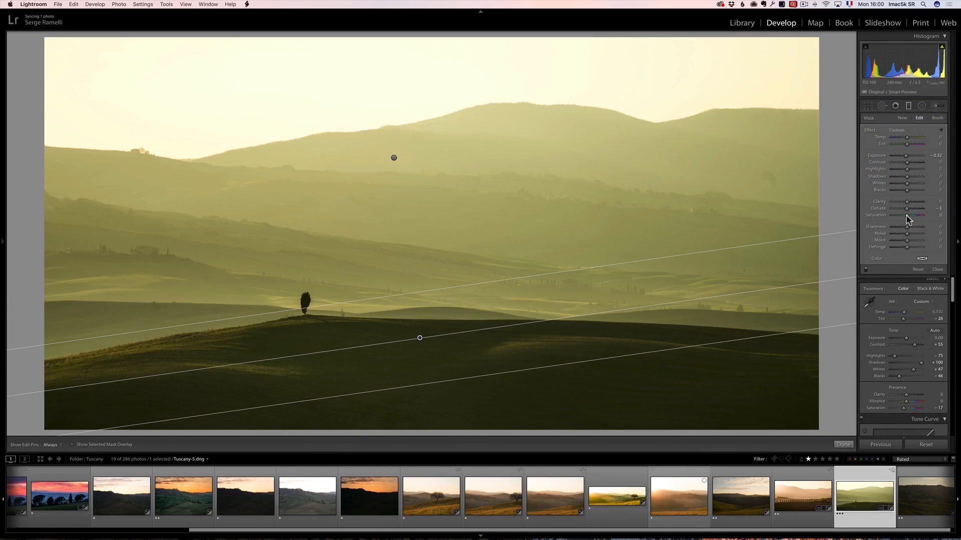
drag(909, 210, 908, 211)
drag(420, 337, 423, 354)
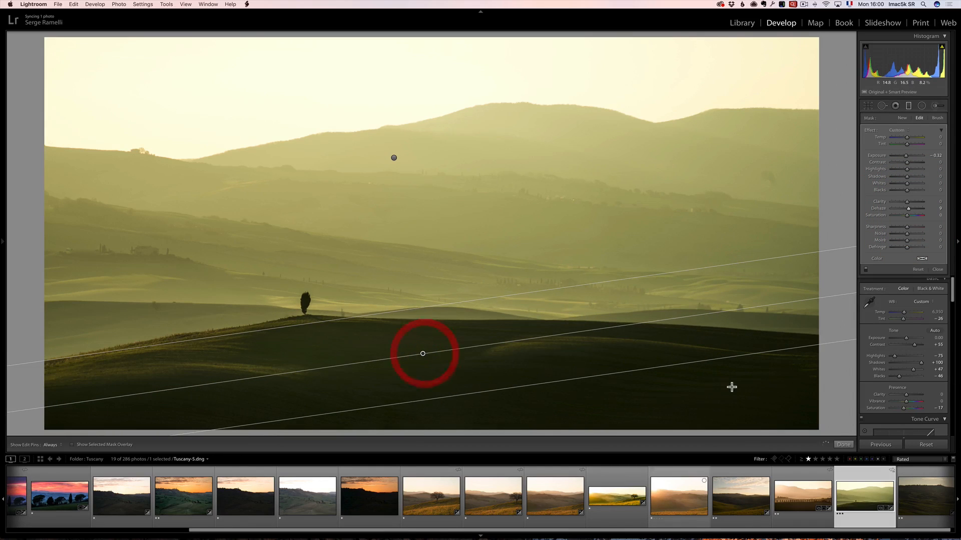
click(844, 444)
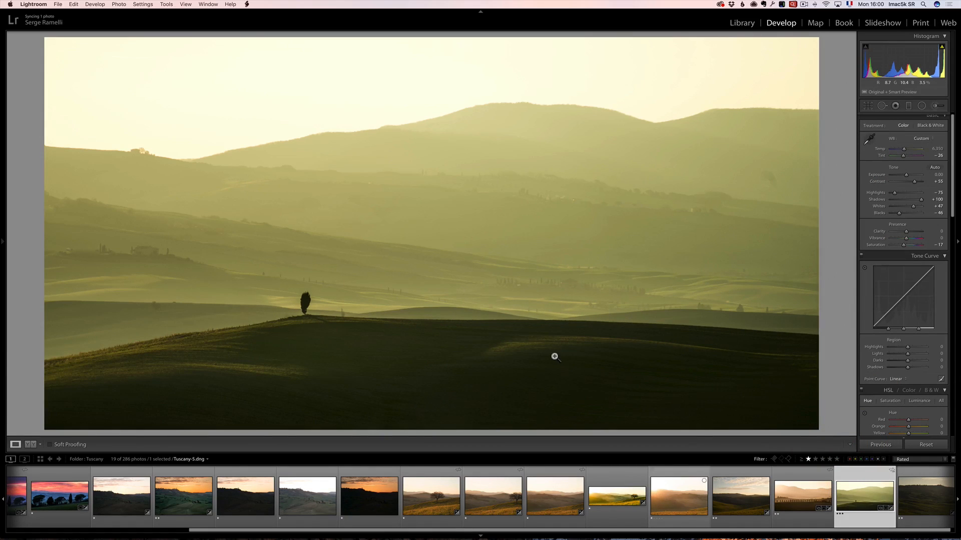
Step: Preview the finished lone-cypress photo full screen and return to the orange-sky cypress photo earlier in the series
key(super+Return)
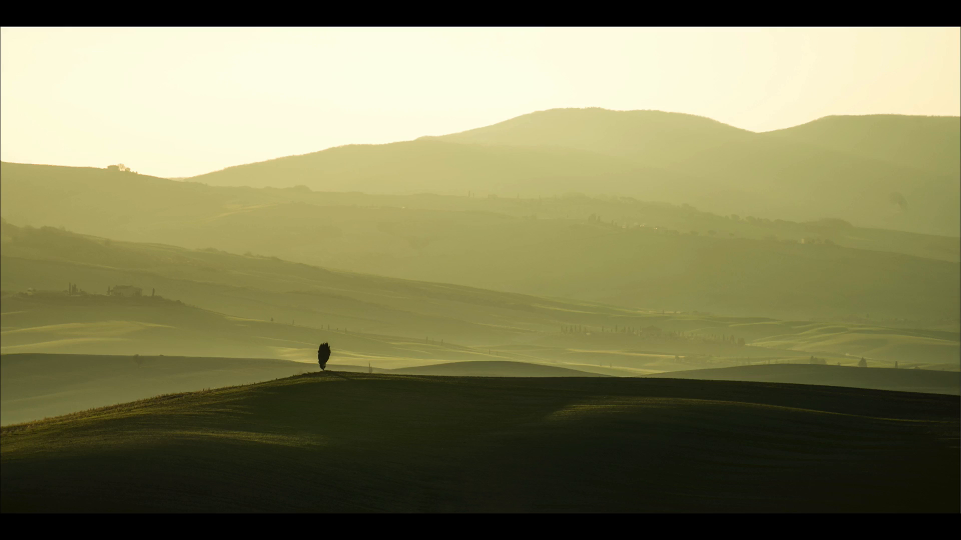
key(Escape)
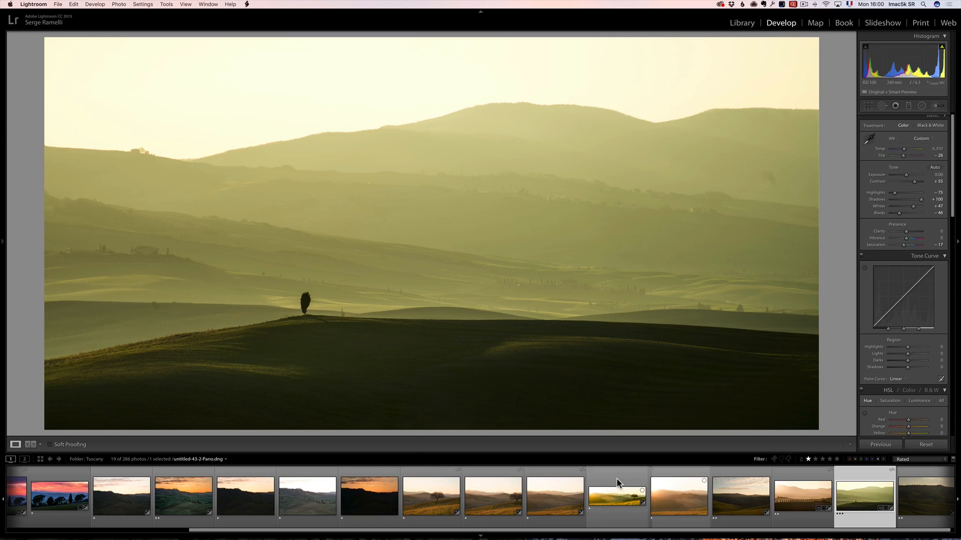
drag(601, 530, 536, 530)
drag(463, 529, 371, 530)
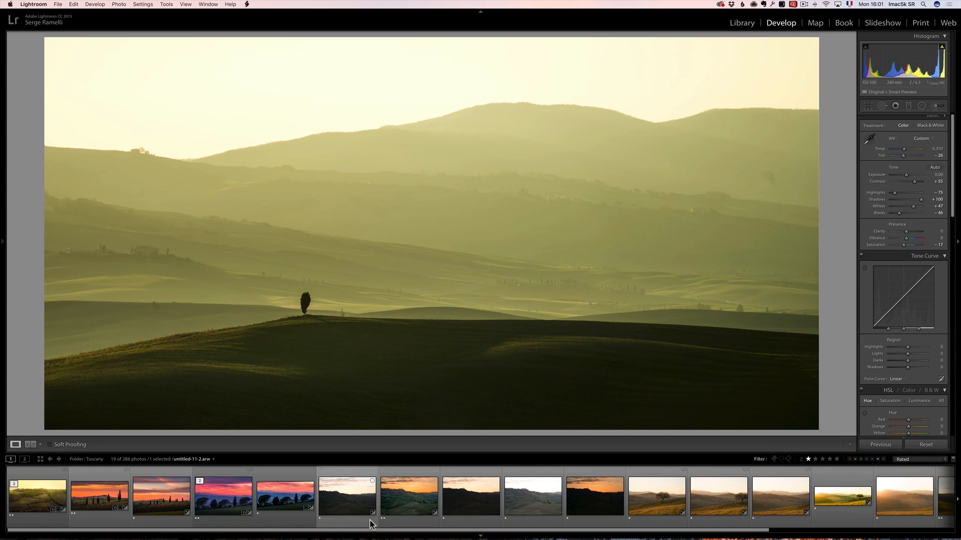
click(87, 499)
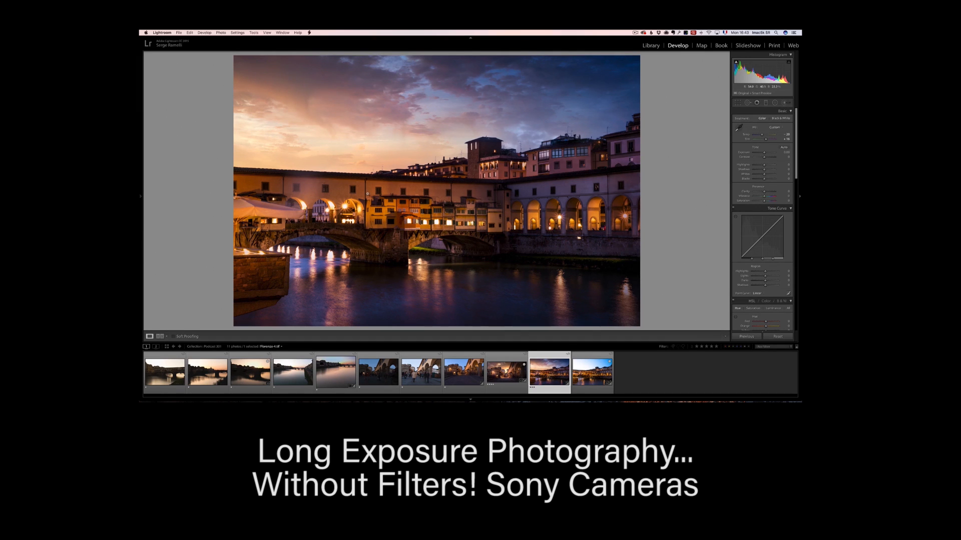
Step: Compare the daytime street photo with blurred people to the empty dusk version, examining the far end of the street up close
click(420, 372)
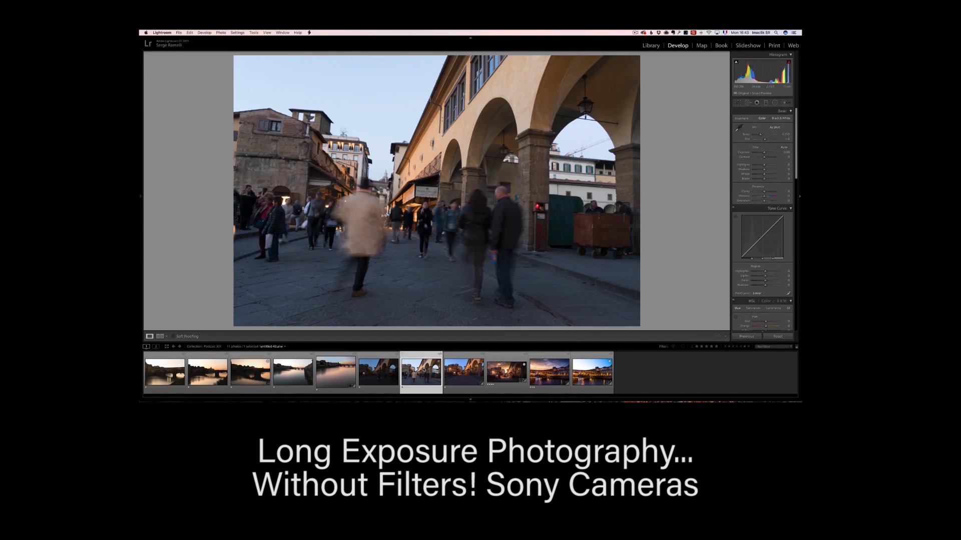
click(464, 372)
click(405, 209)
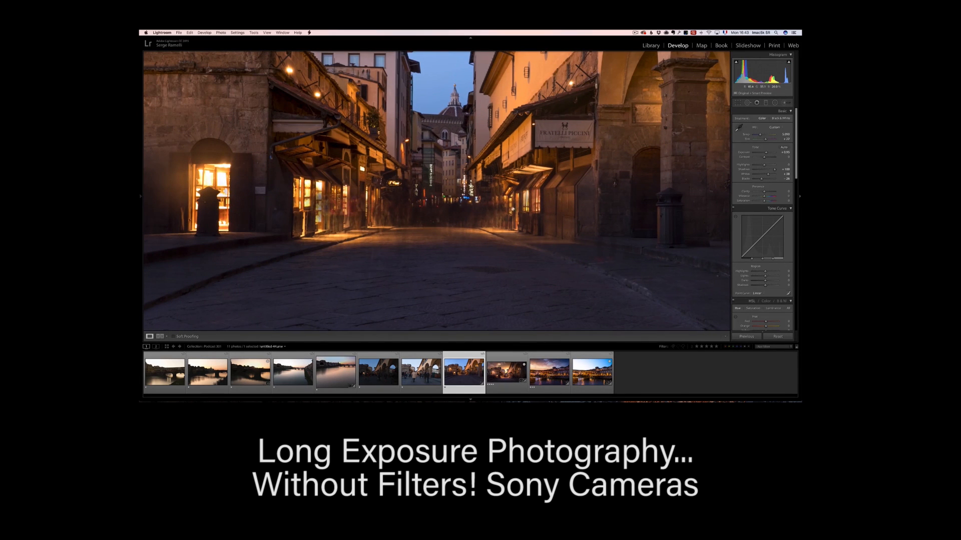
click(423, 211)
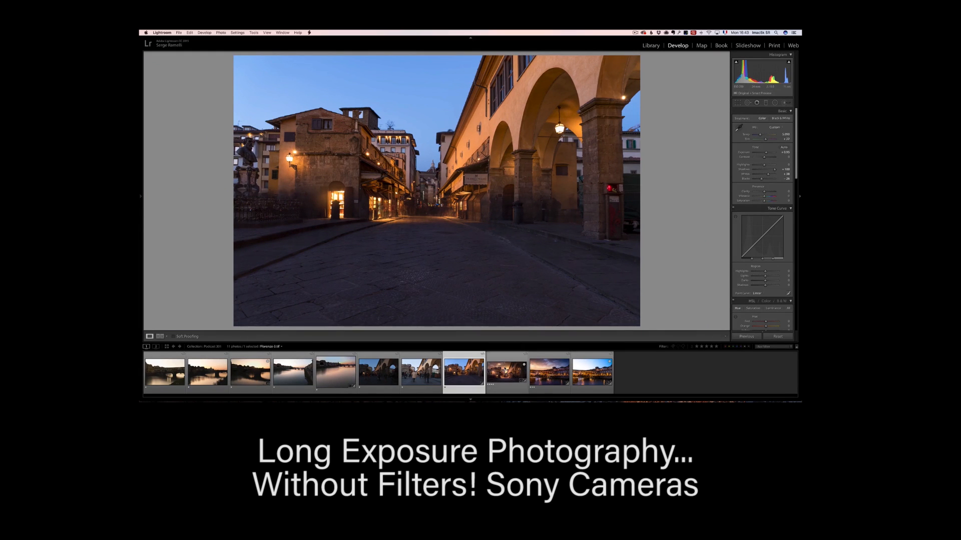
Step: Open the street photo with the orange sunset sky and preview it full screen
click(506, 373)
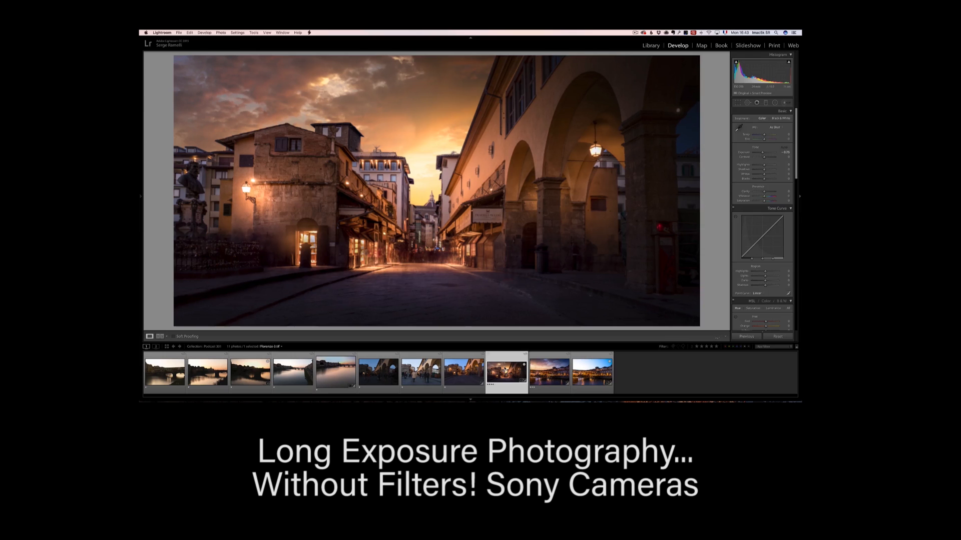
click(283, 33)
key(f)
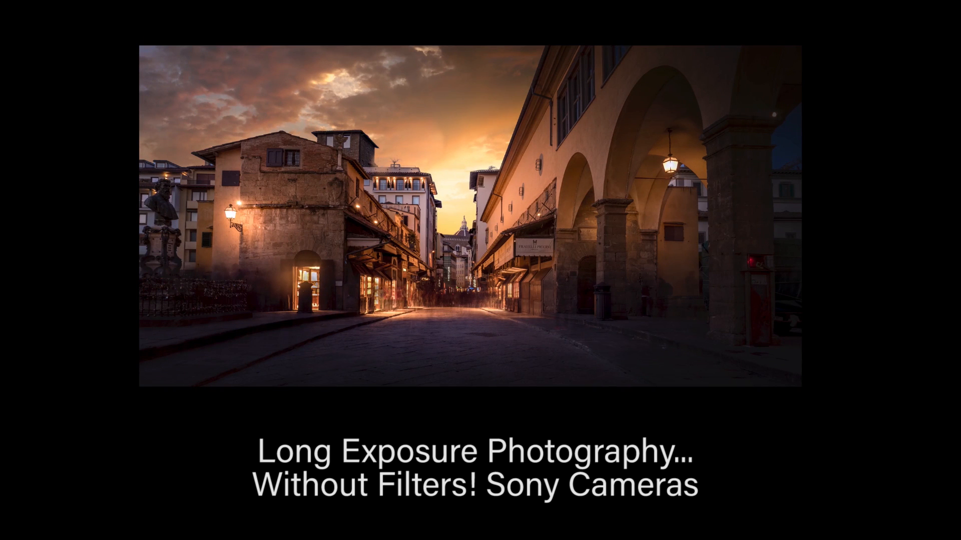
key(f)
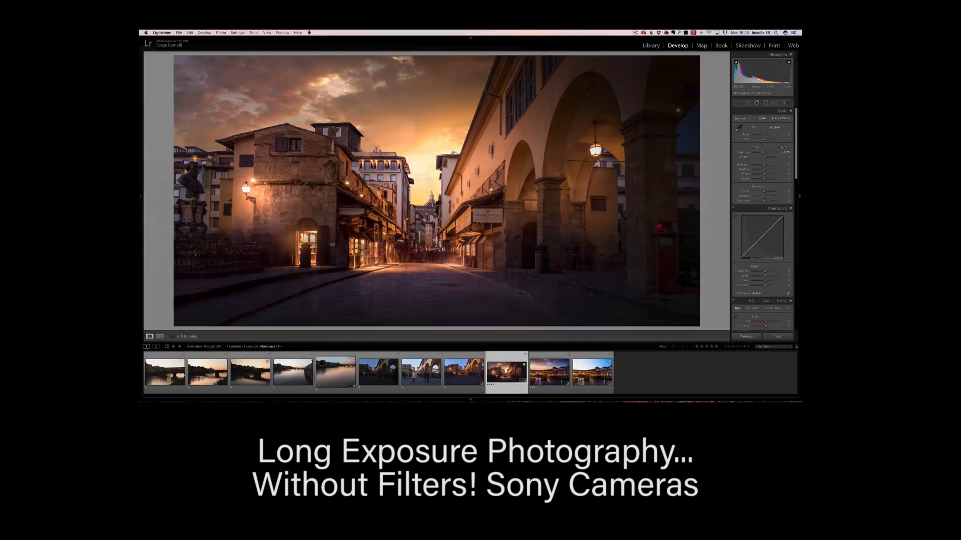